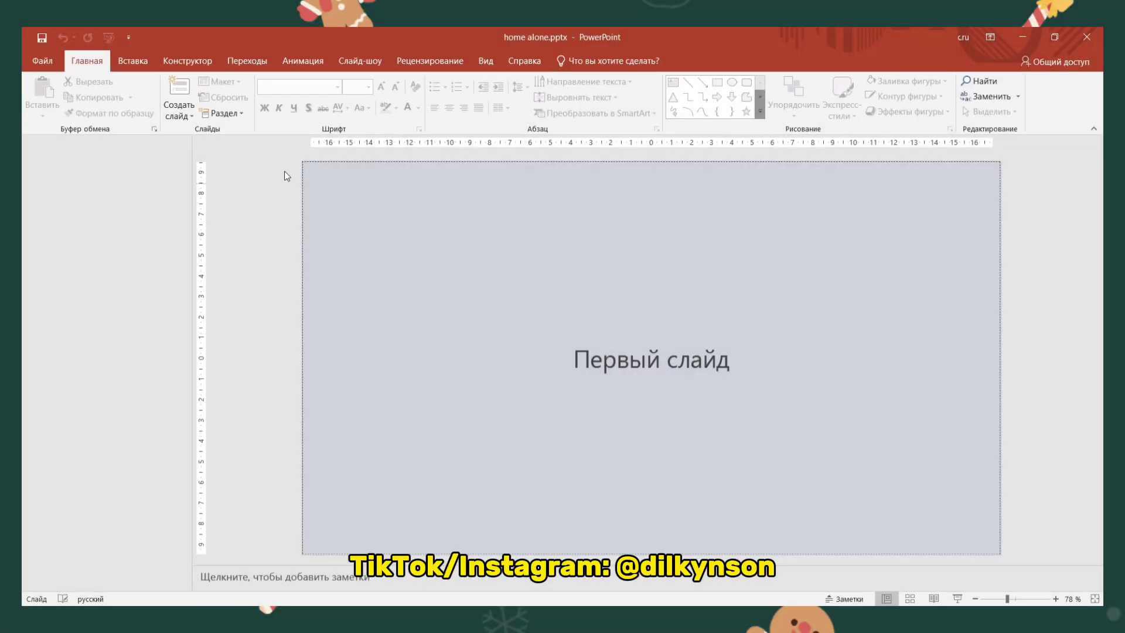
Step: Add a new blank slide and show the Insert > Video choices
{"action": "left_click", "coordinate": [178, 111]}
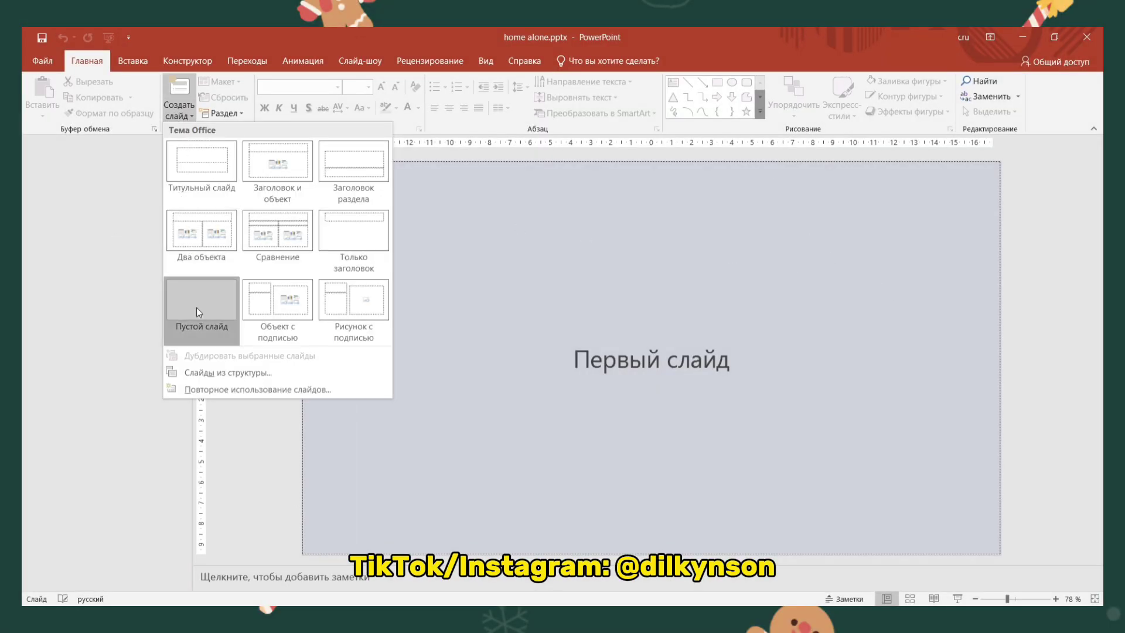
{"action": "left_click", "coordinate": [197, 309]}
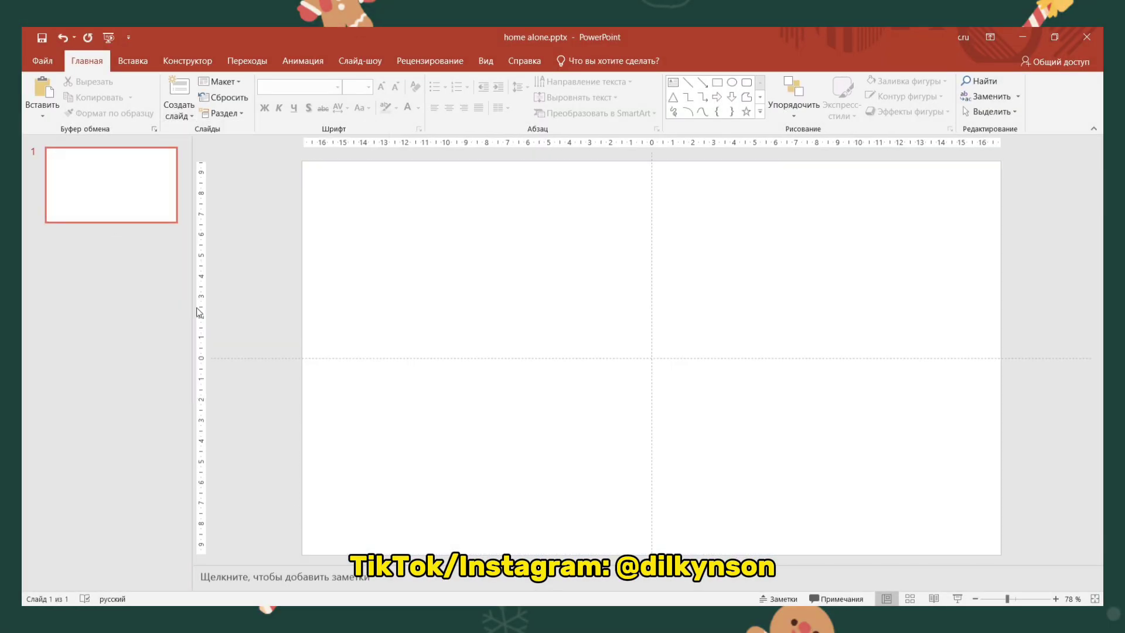
{"action": "left_click", "coordinate": [136, 60]}
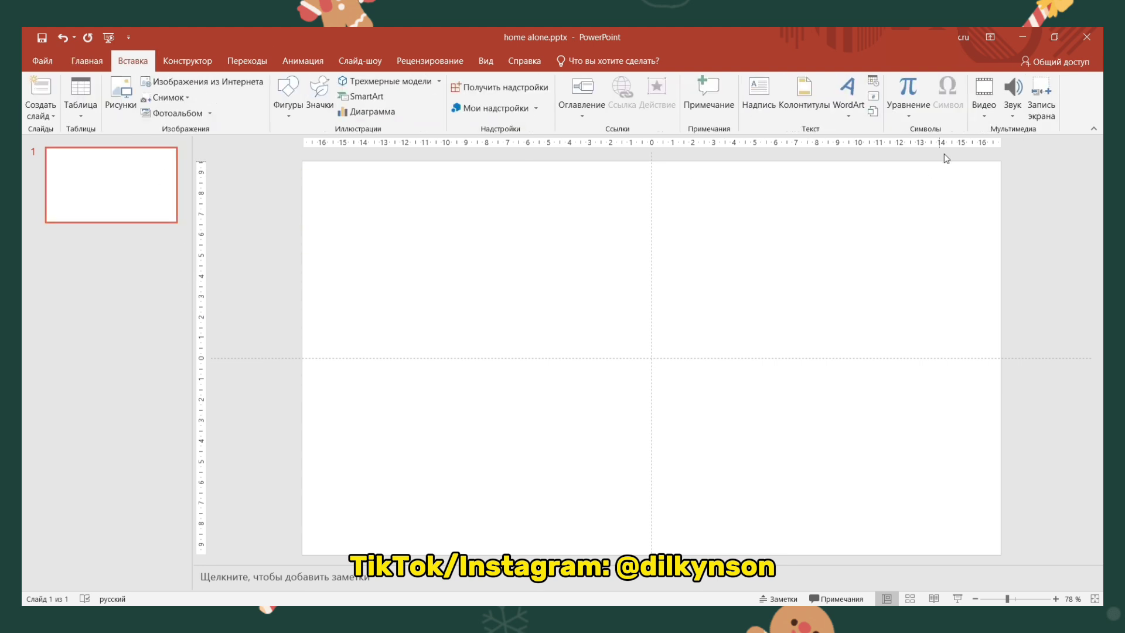
{"action": "left_click", "coordinate": [996, 115]}
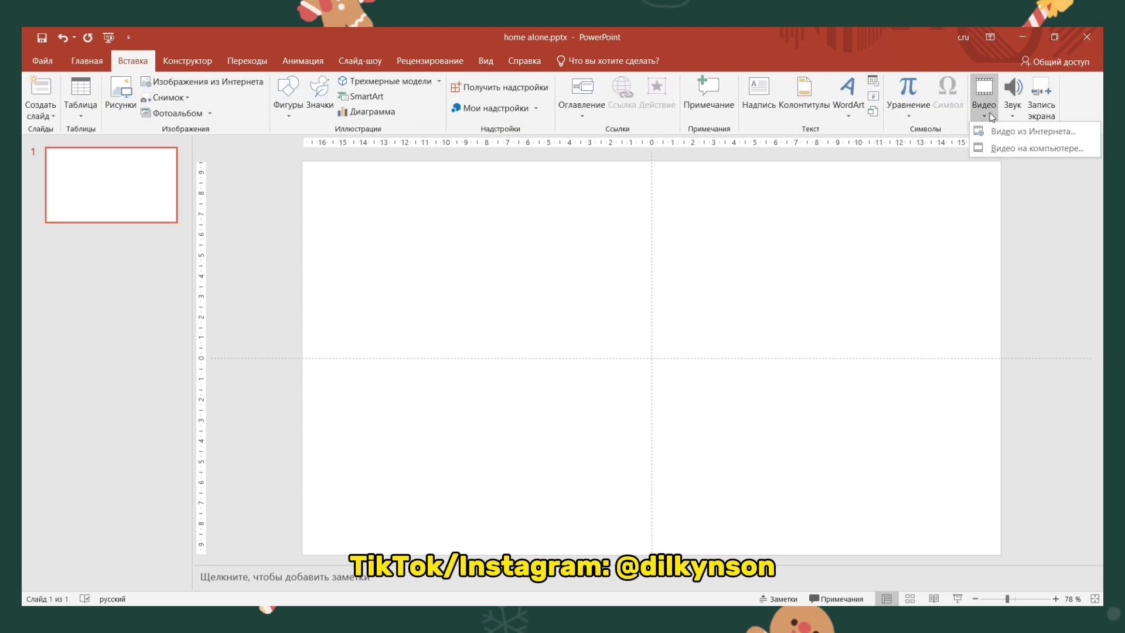
Step: Insert Home Alone Official Trailer.mp4 from this PC onto the blank slide
{"action": "left_click", "coordinate": [1007, 149]}
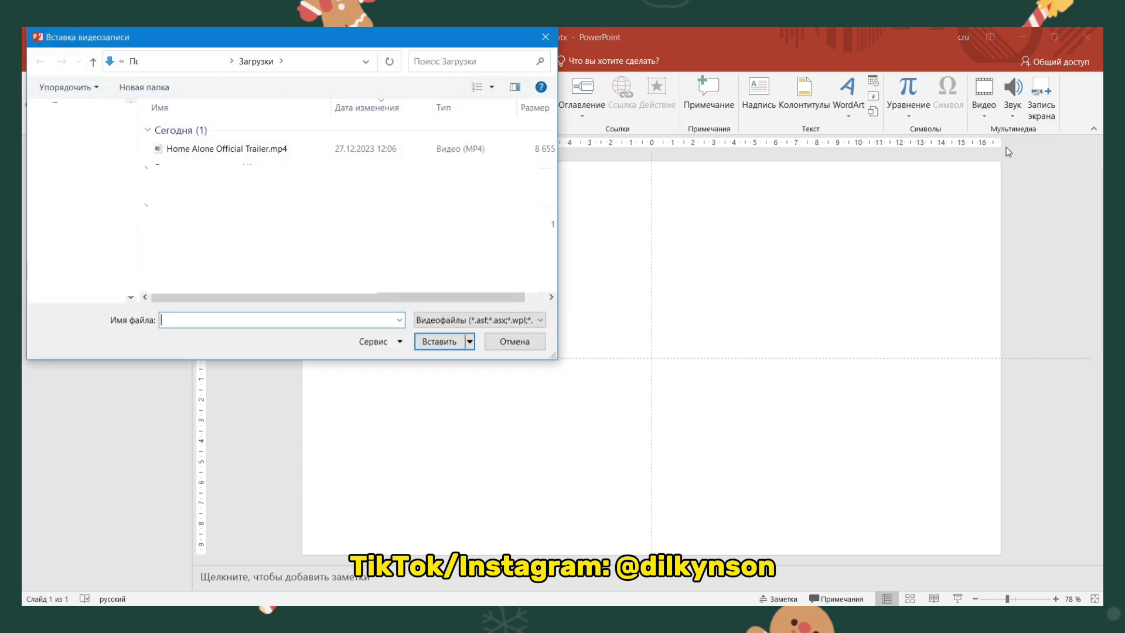
{"action": "left_click", "coordinate": [469, 152]}
{"action": "double_click", "coordinate": [469, 153]}
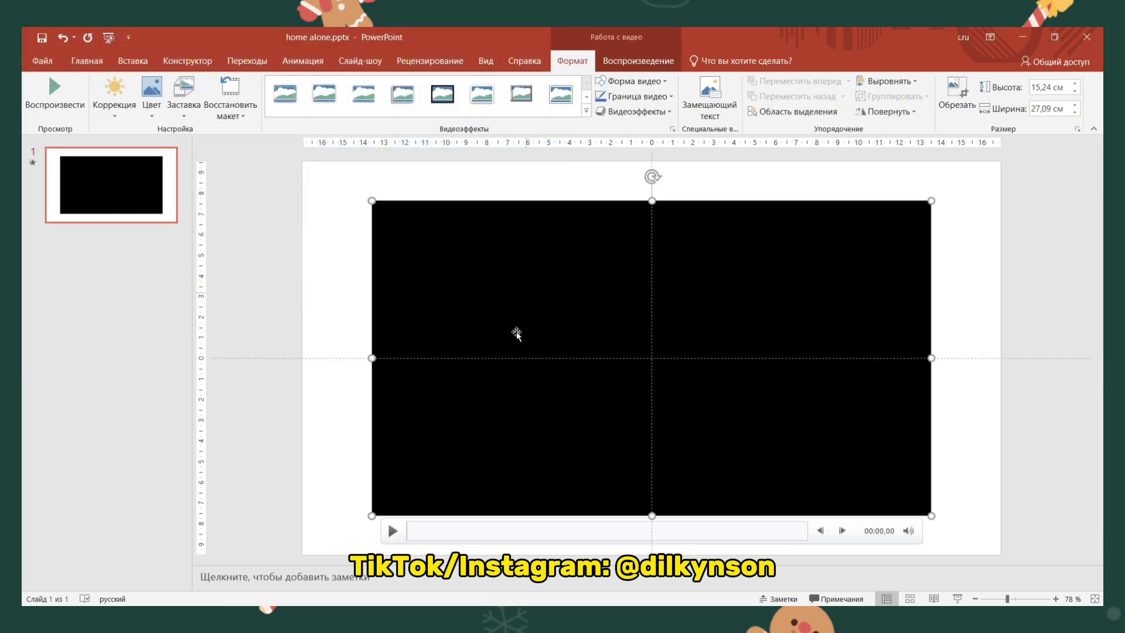
Step: Preview the trailer's opening seconds, then pause it and show the Playback options
{"action": "left_click", "coordinate": [392, 532]}
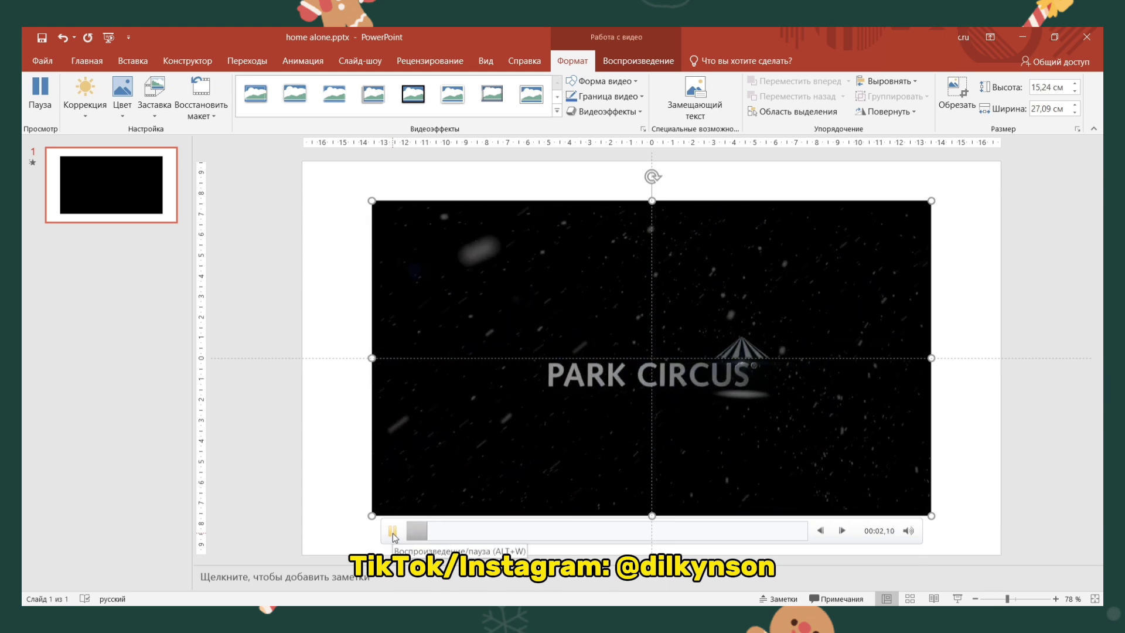
{"action": "left_click", "coordinate": [393, 532]}
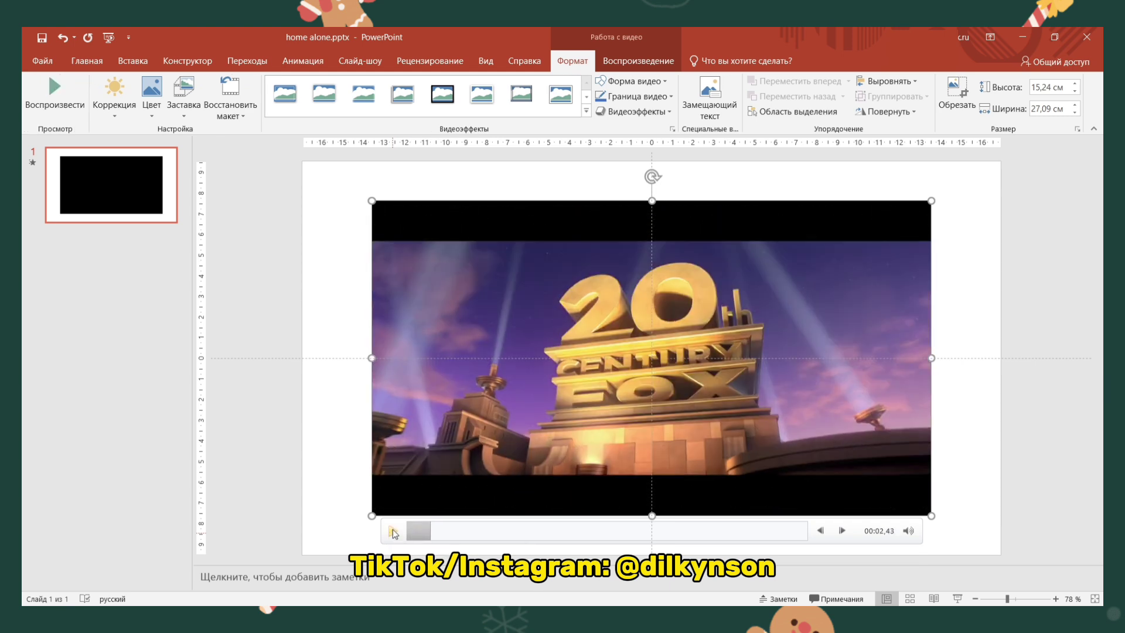
{"action": "left_click", "coordinate": [638, 61]}
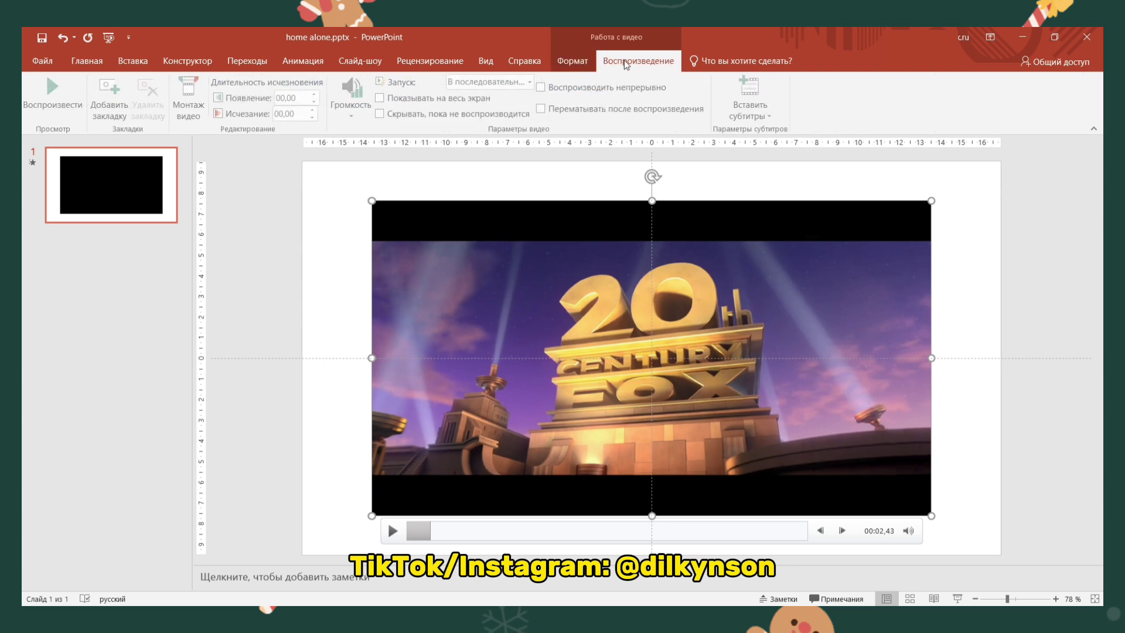
Step: Trim the trailer to play only from 00:13,587 to 00:31,912
{"action": "left_click", "coordinate": [195, 114]}
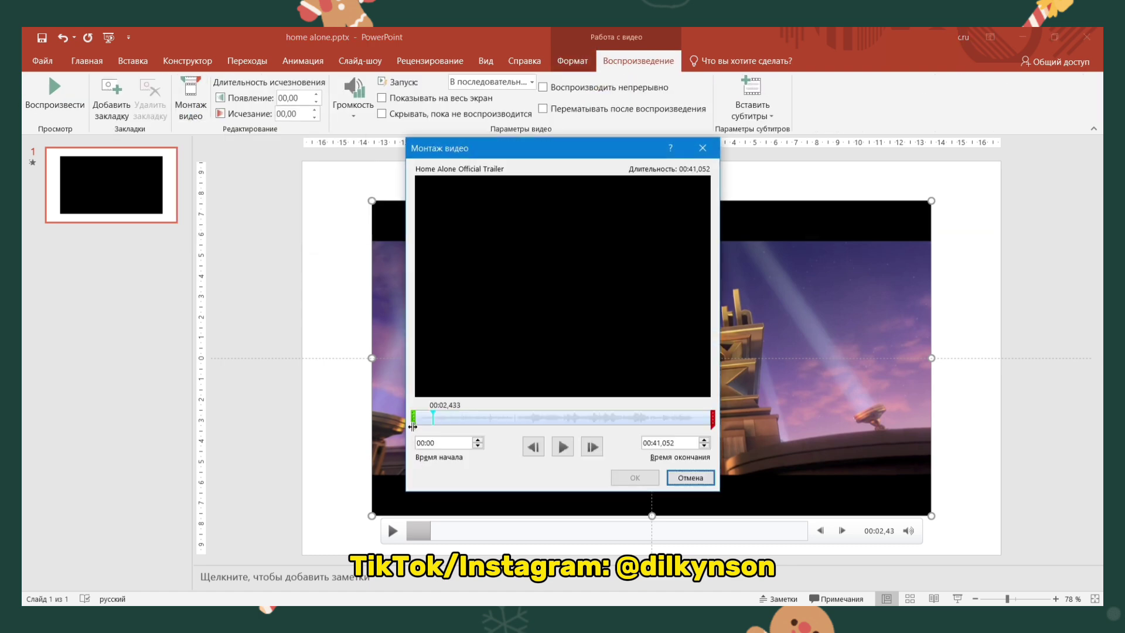
{"action": "left_click_drag", "start_coordinate": [413, 419], "coordinate": [512, 427]}
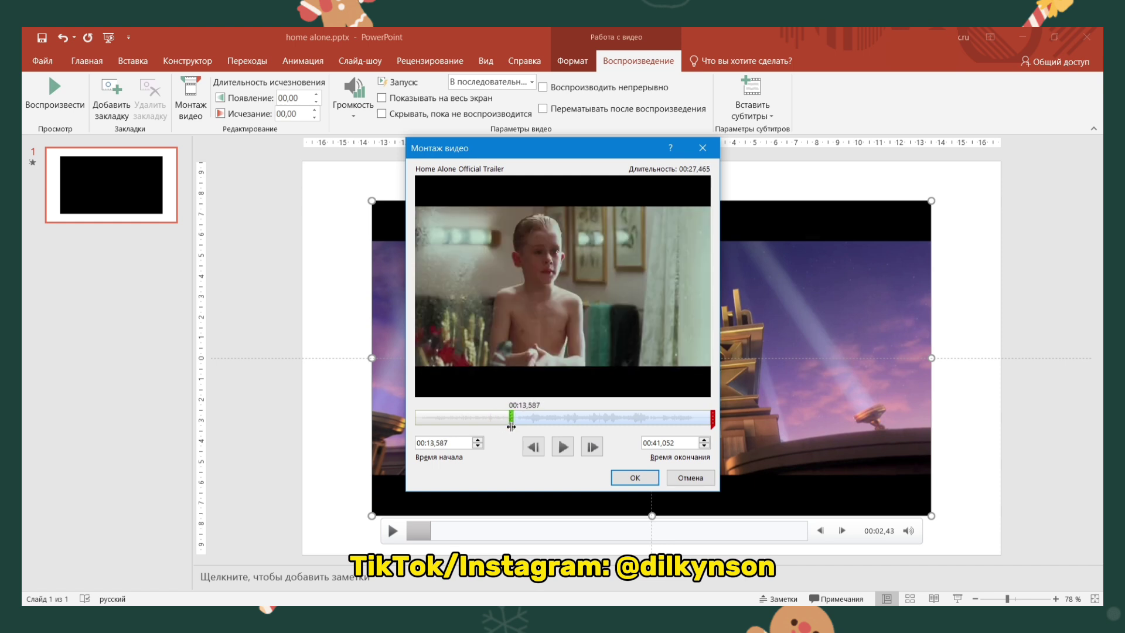
{"action": "left_click_drag", "start_coordinate": [712, 416], "coordinate": [647, 438]}
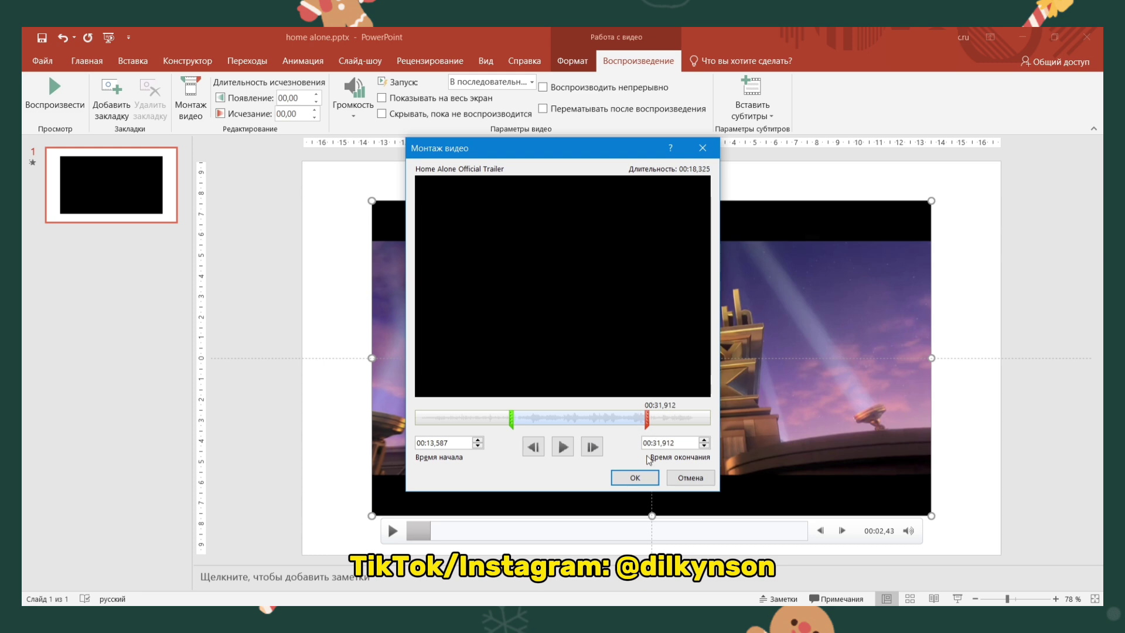
{"action": "left_click", "coordinate": [636, 478]}
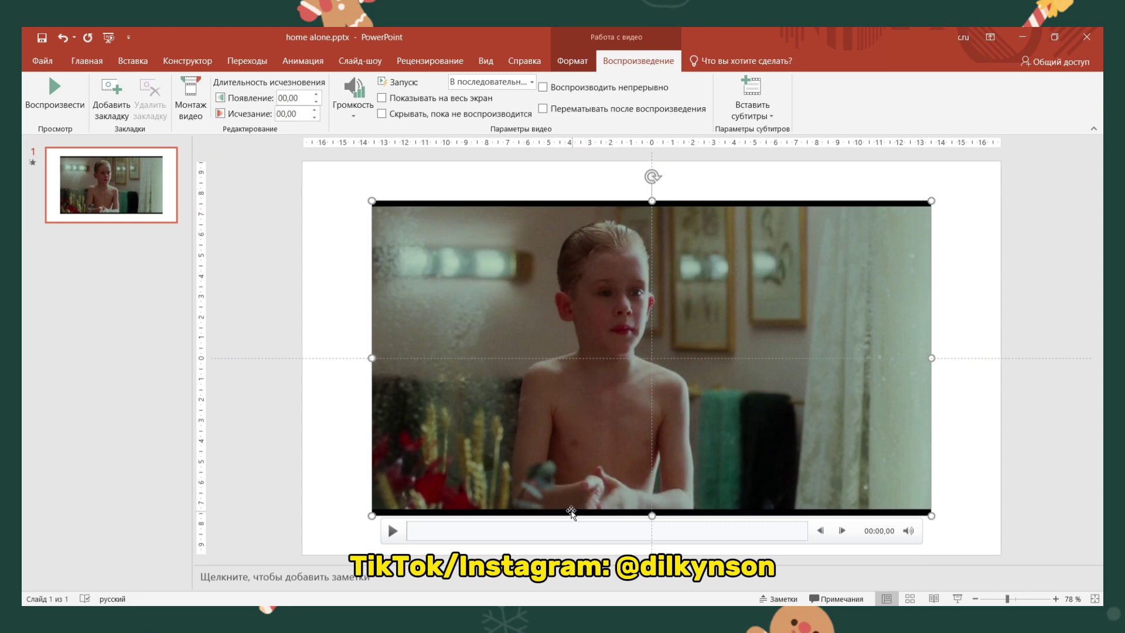
Step: Crop the black letterbox bars off the trailer video
{"action": "left_click", "coordinate": [576, 59]}
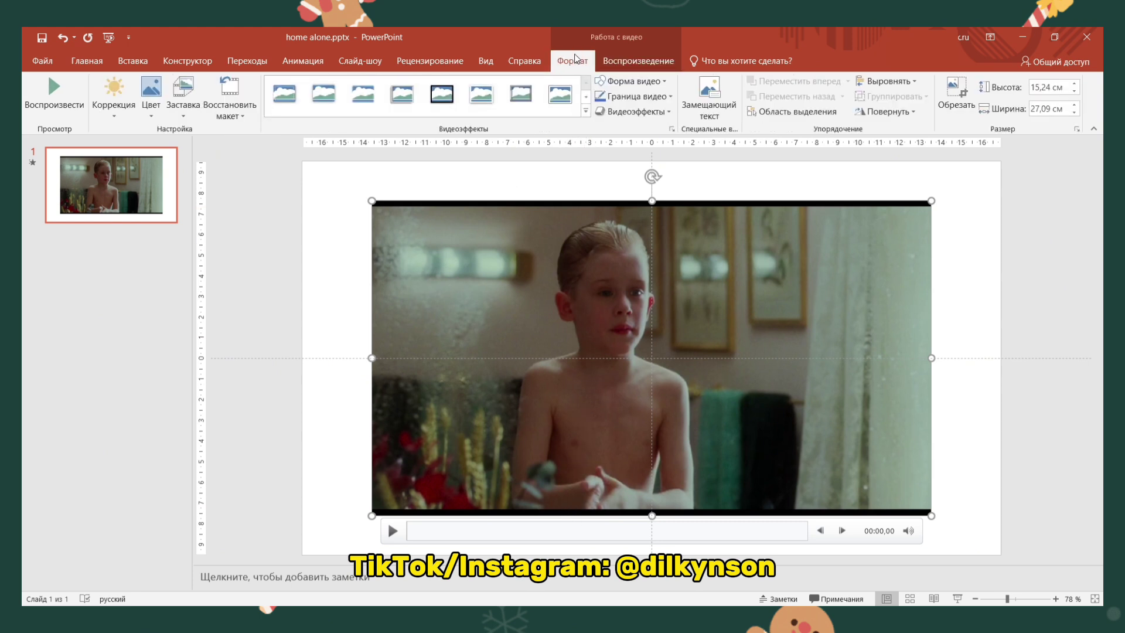
{"action": "left_click", "coordinate": [951, 100]}
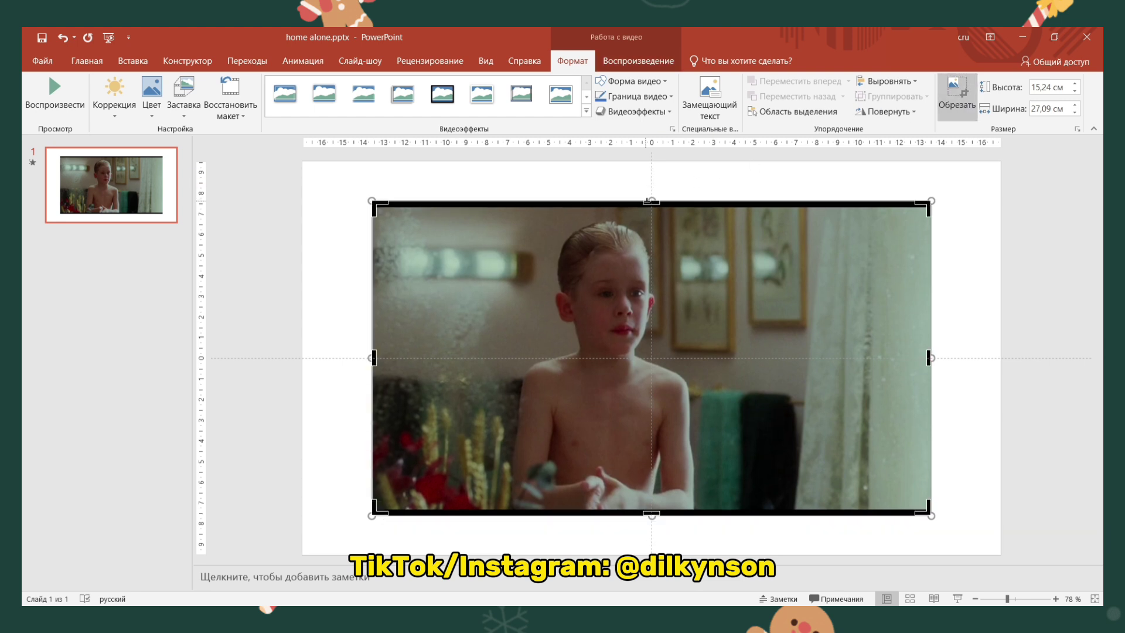
{"action": "left_click_drag", "start_coordinate": [651, 204], "coordinate": [651, 208]}
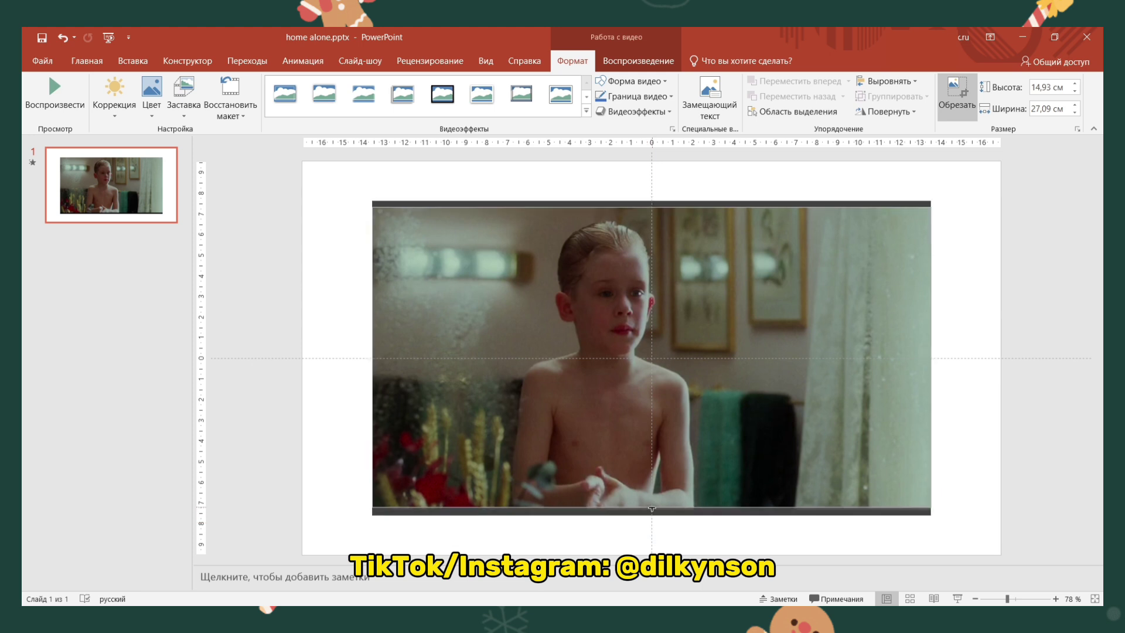
{"action": "left_click", "coordinate": [950, 389]}
Step: Move the video to the top-left, enlarge it to about 19.05 × 33.87 cm, and crop the right edge to the slide
{"action": "left_click_drag", "start_coordinate": [877, 334], "coordinate": [807, 292]}
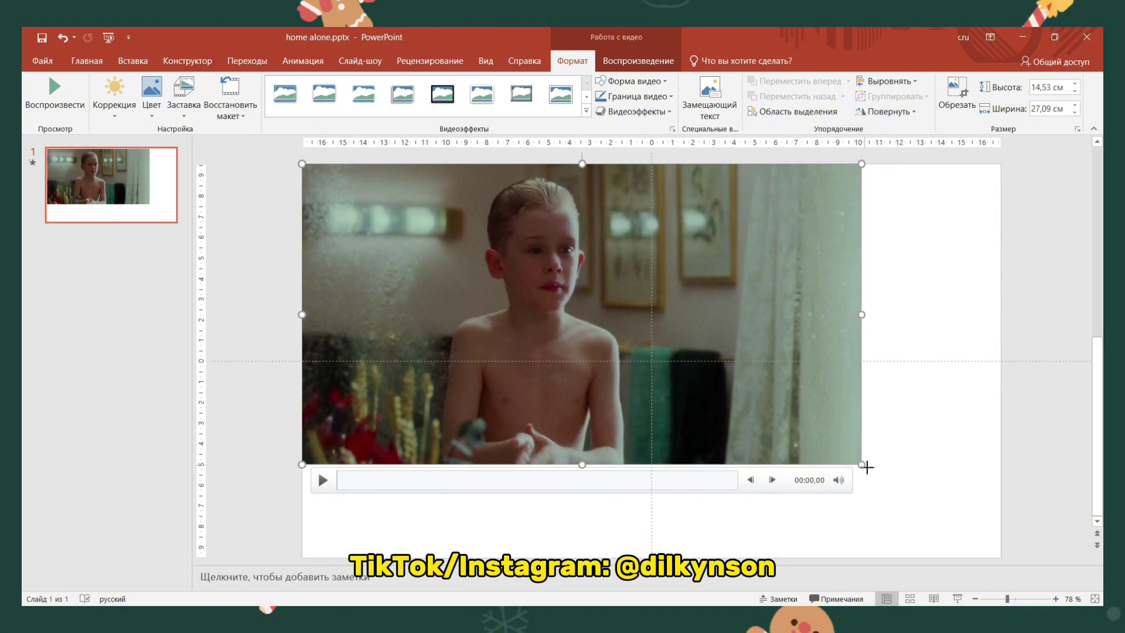
{"action": "left_click_drag", "start_coordinate": [862, 464], "coordinate": [938, 555]}
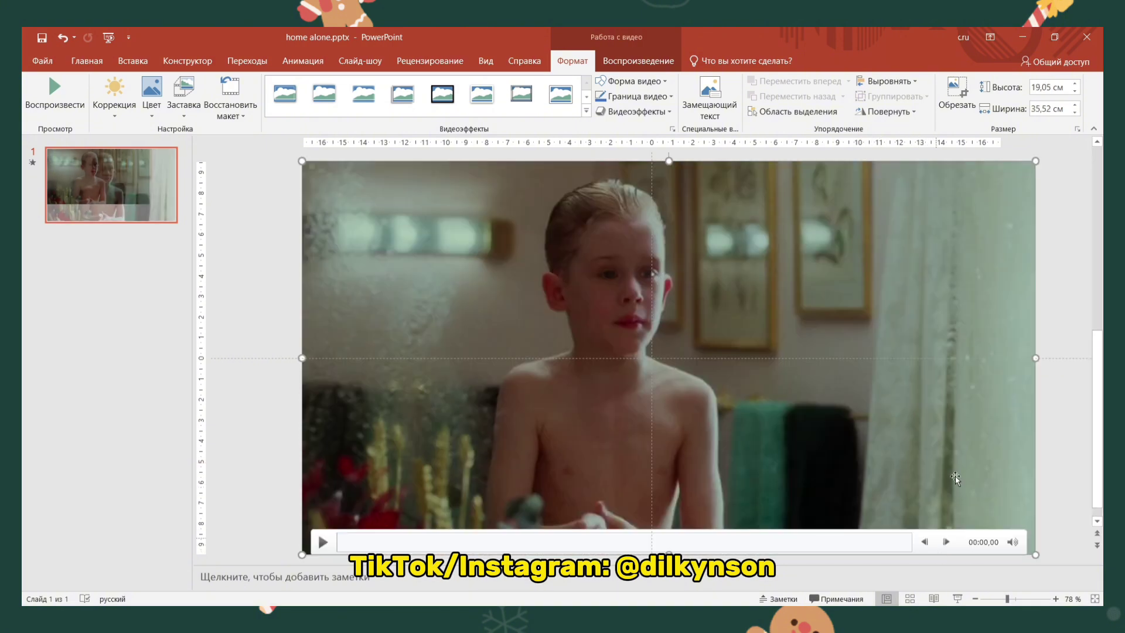
{"action": "left_click", "coordinate": [951, 111]}
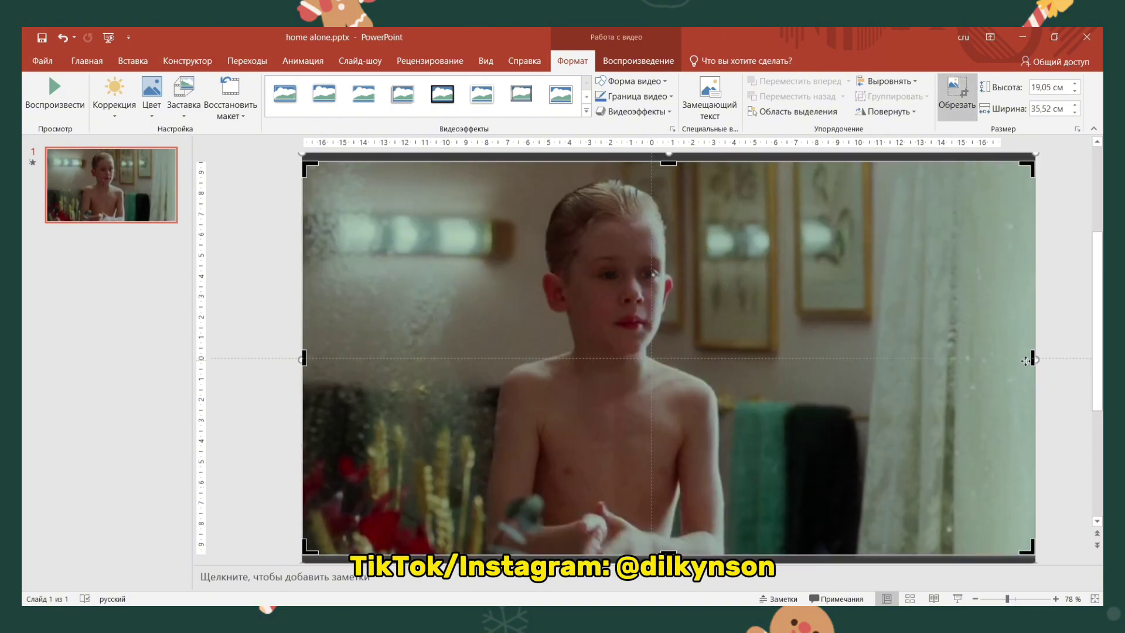
{"action": "left_click_drag", "start_coordinate": [1034, 360], "coordinate": [1002, 356]}
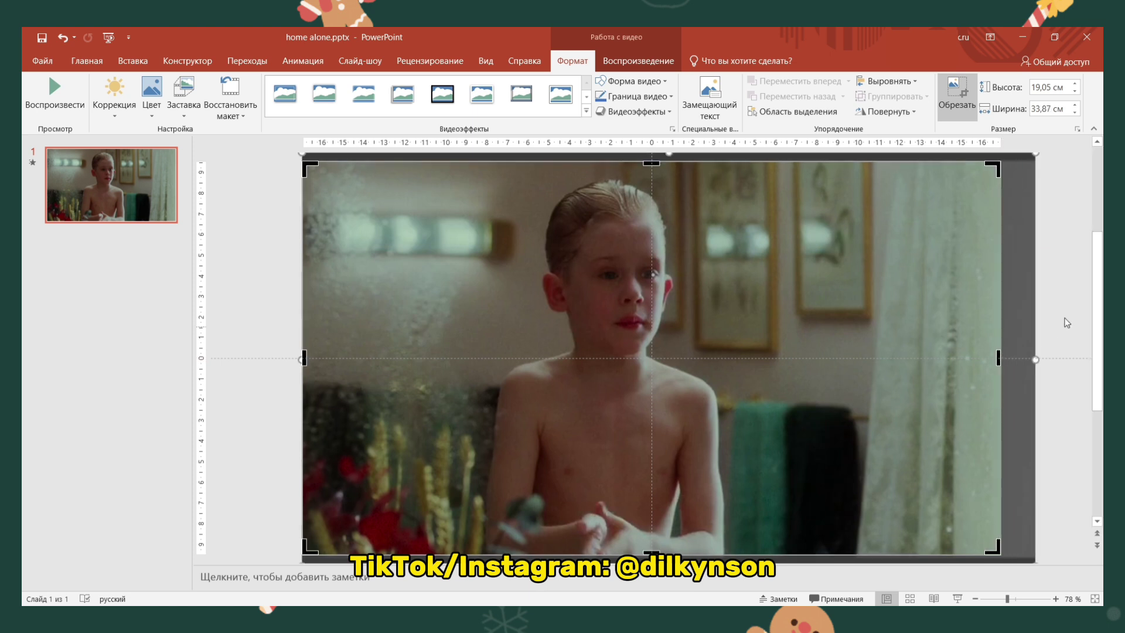
{"action": "left_click", "coordinate": [1070, 294]}
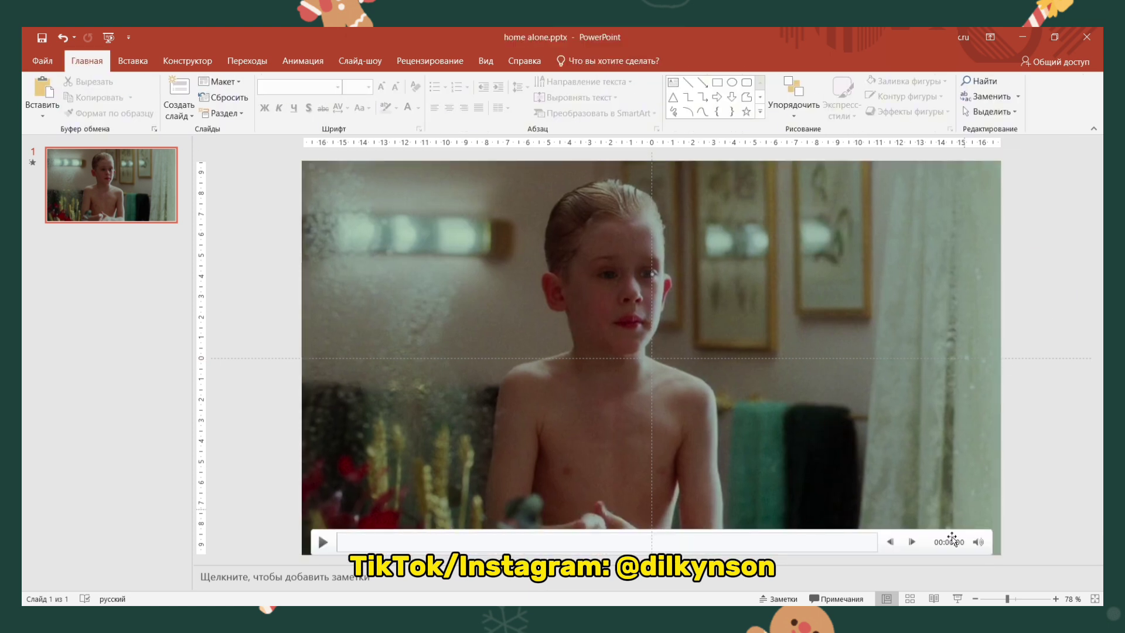
Step: Turn the trailer's volume down to a low level
{"action": "mouse_move", "coordinate": [978, 542]}
{"action": "left_click_drag", "start_coordinate": [982, 480], "coordinate": [988, 539]}
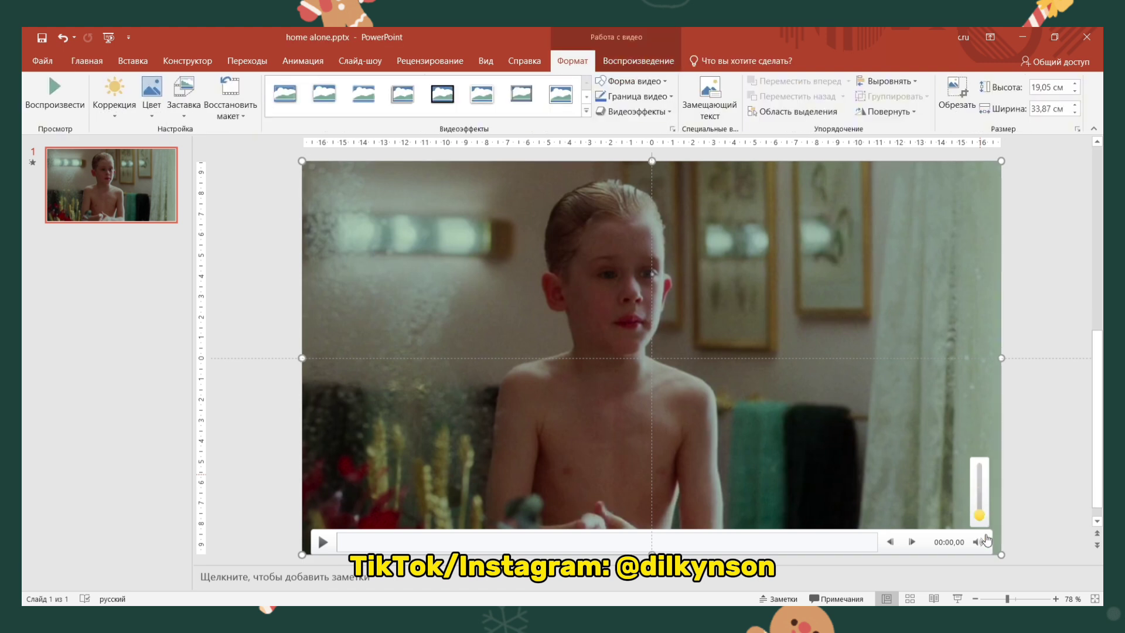
{"action": "left_click_drag", "start_coordinate": [990, 526], "coordinate": [990, 495]}
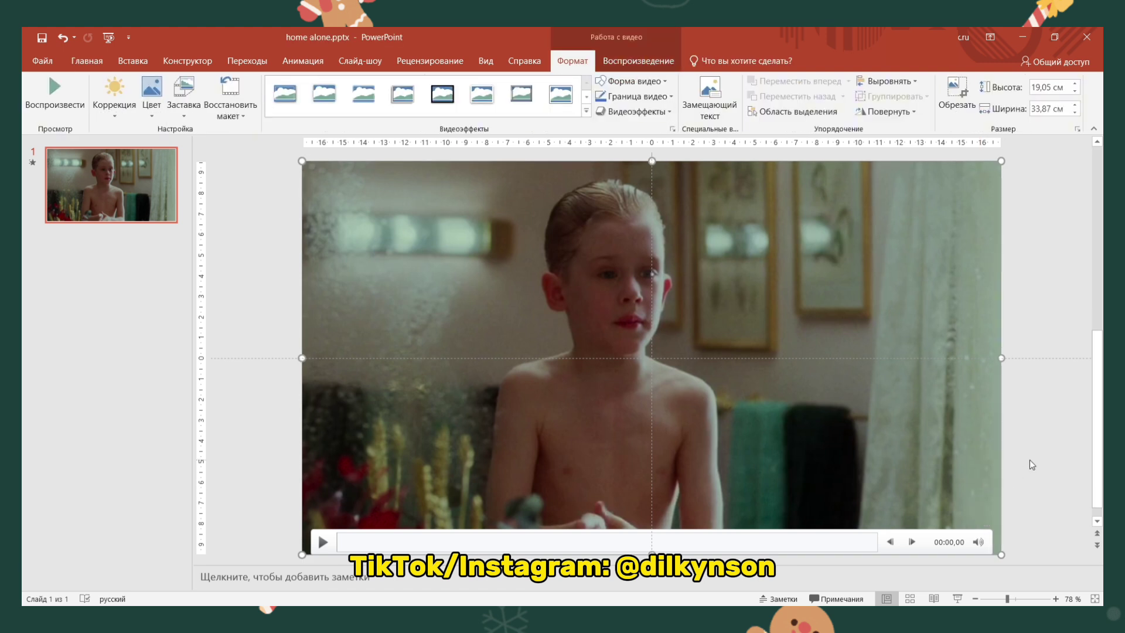
{"action": "left_click", "coordinate": [1026, 412]}
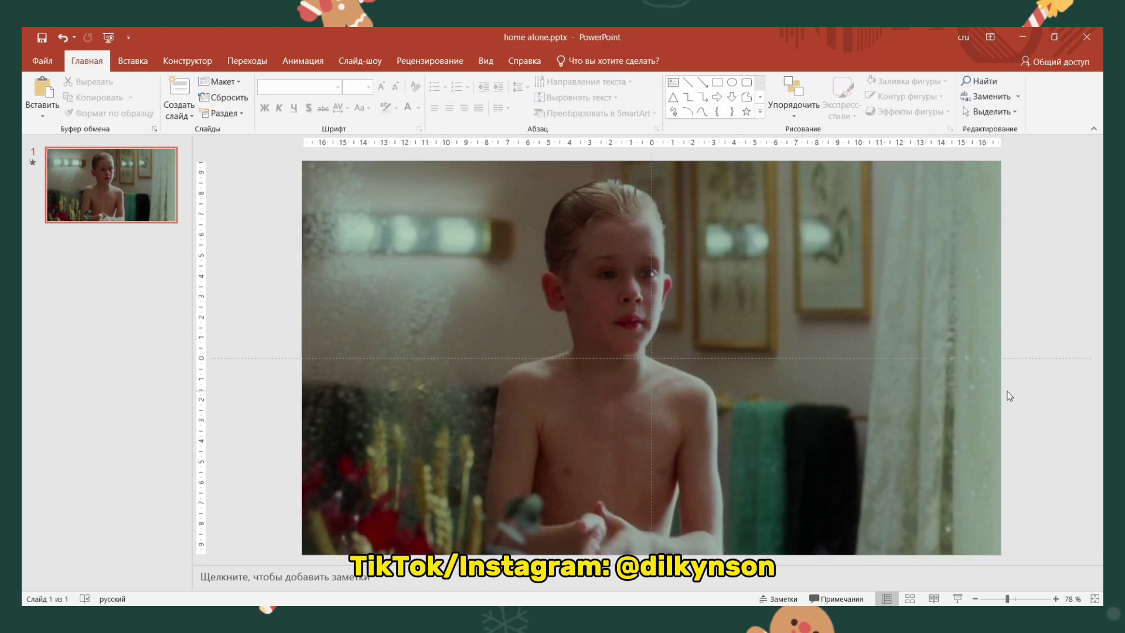
Step: Set the trailer's Start option to Automatically
{"action": "left_click", "coordinate": [604, 264]}
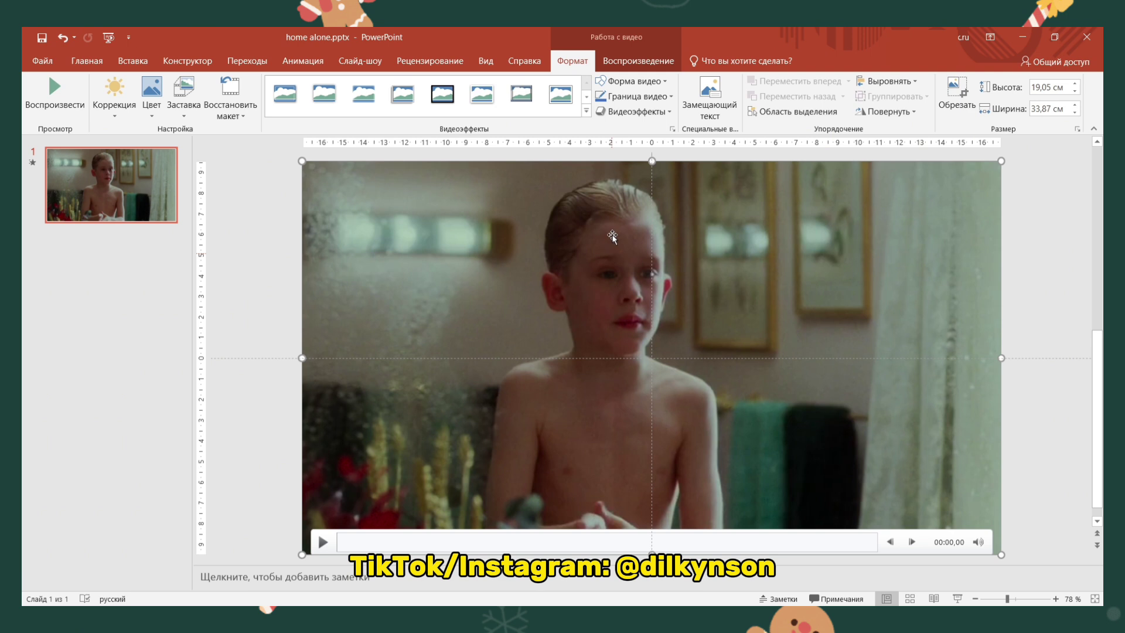
{"action": "left_click", "coordinate": [639, 61]}
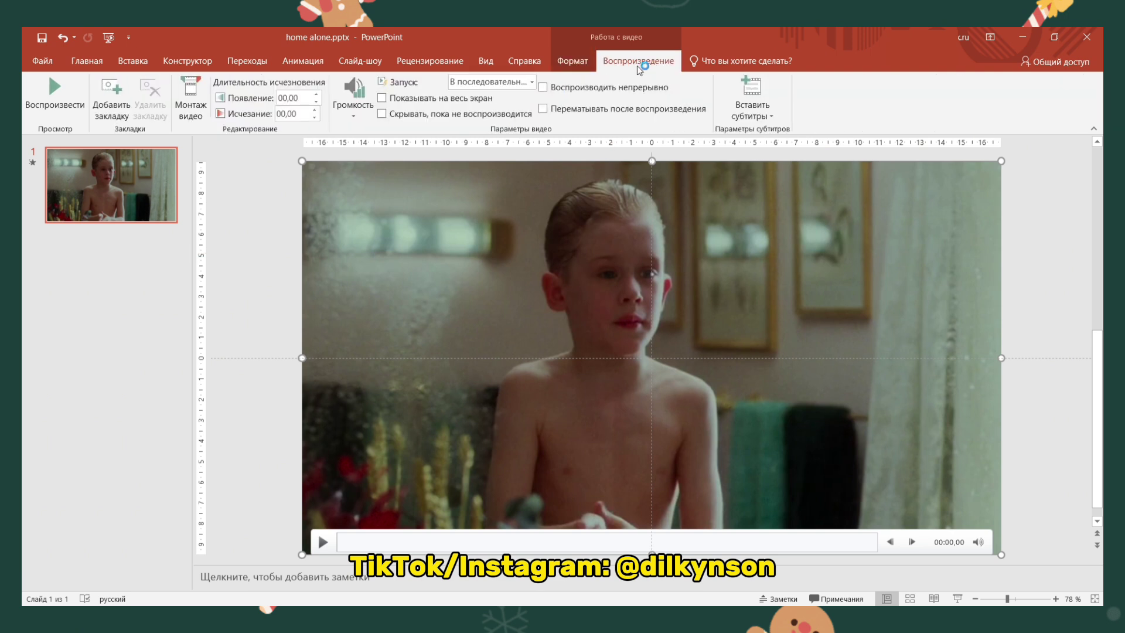
{"action": "left_click", "coordinate": [532, 82]}
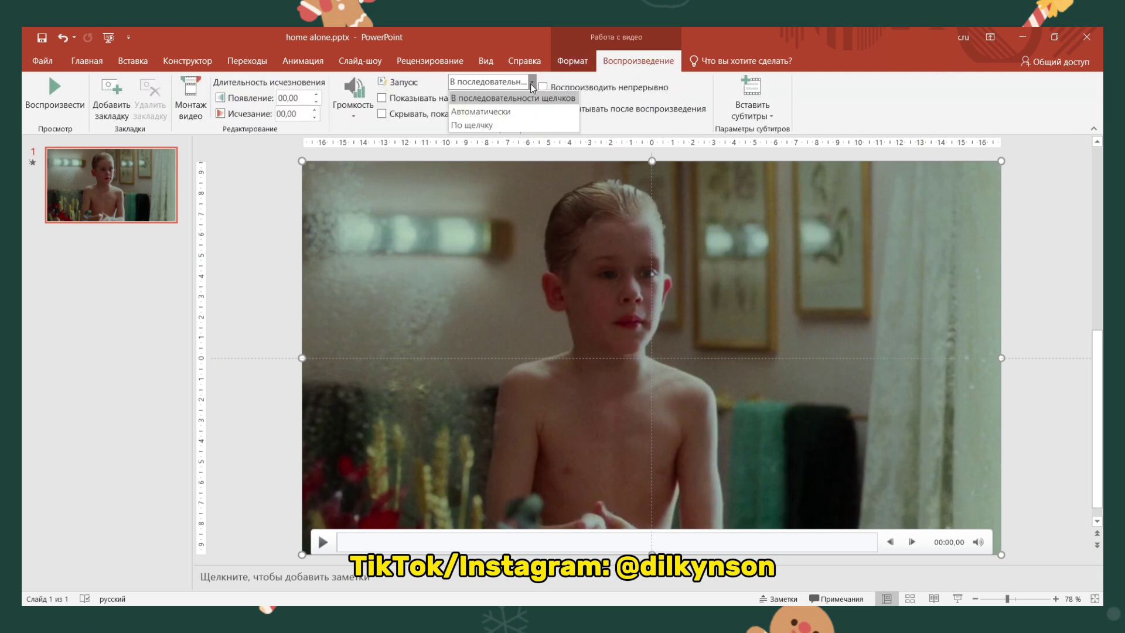
{"action": "left_click", "coordinate": [520, 117]}
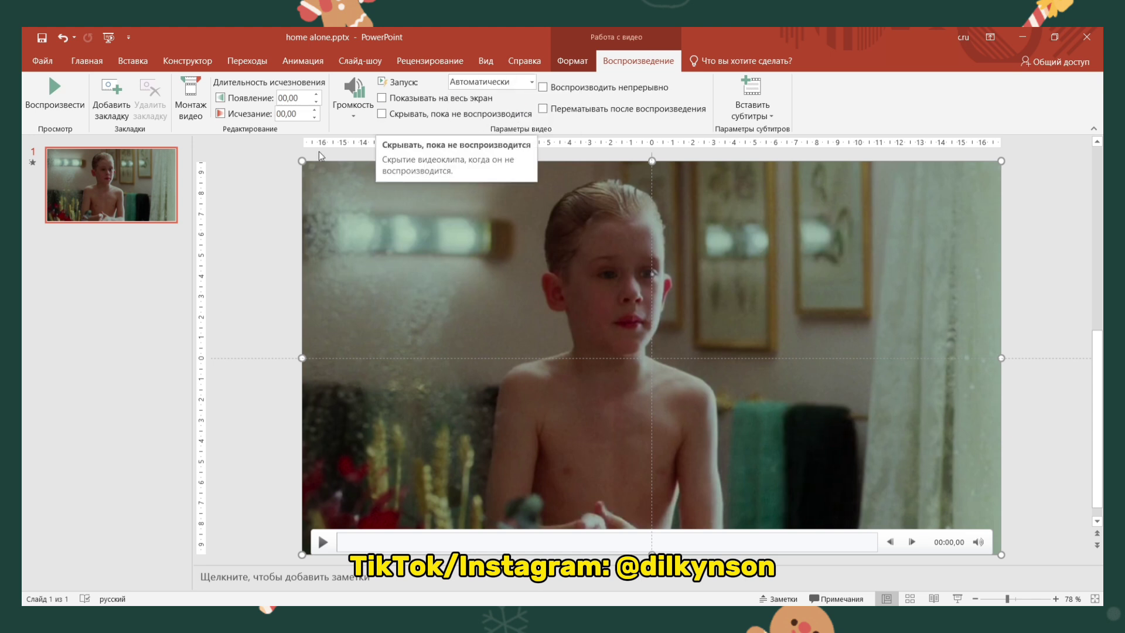
{"action": "left_click", "coordinate": [254, 209]}
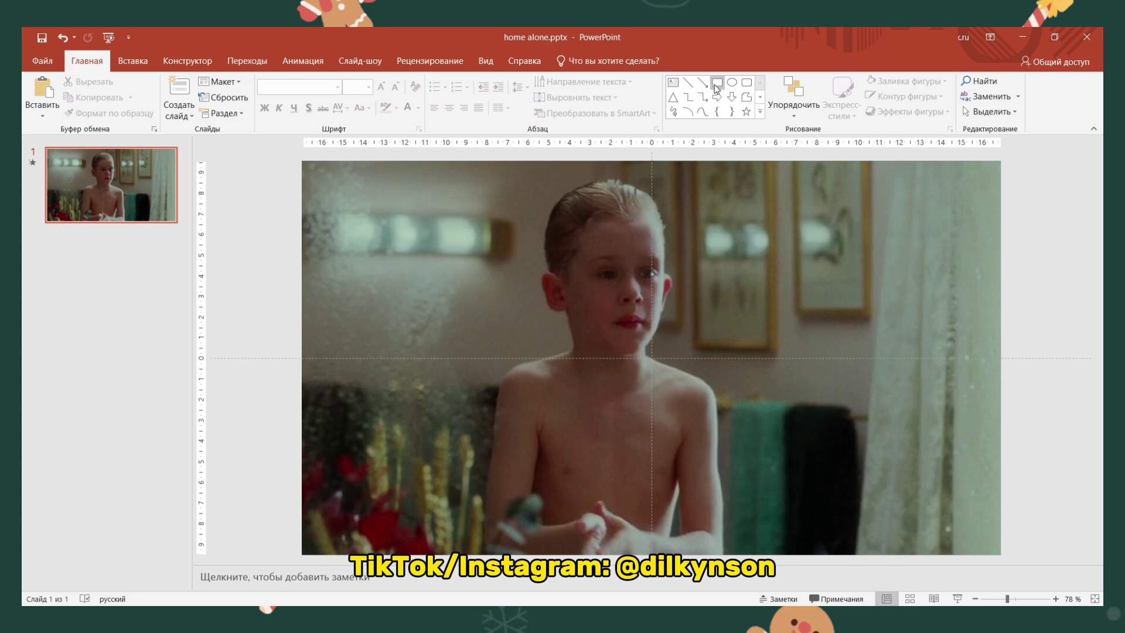
Step: Draw a slide-covering rectangle with no outline and black fill
{"action": "left_click", "coordinate": [717, 85]}
{"action": "left_click_drag", "start_coordinate": [301, 160], "coordinate": [999, 552]}
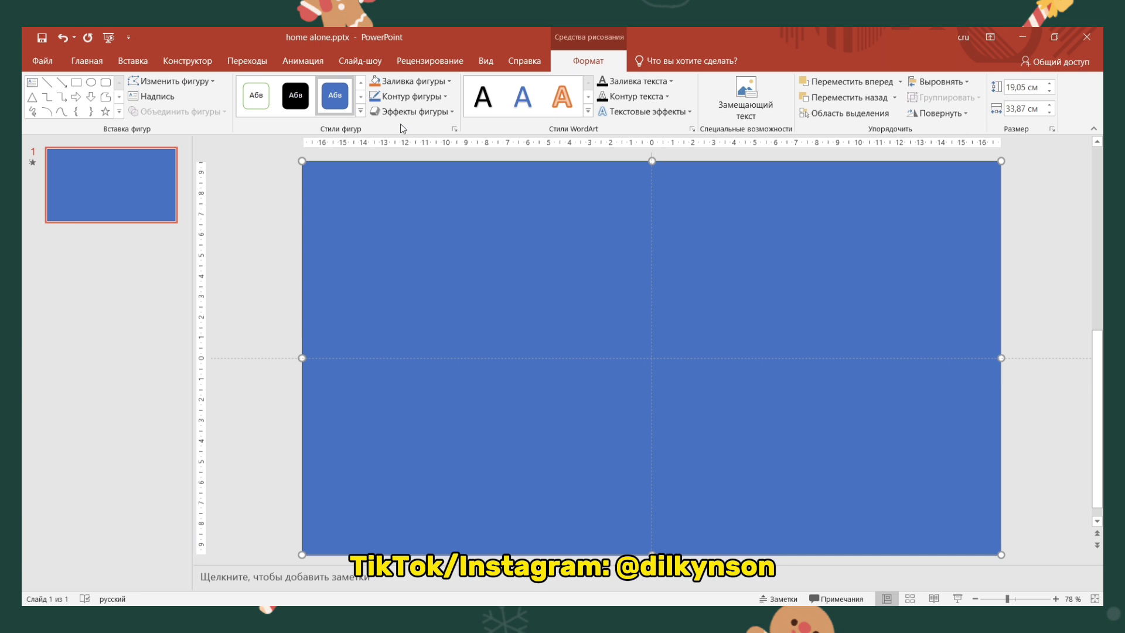
{"action": "left_click", "coordinate": [406, 96]}
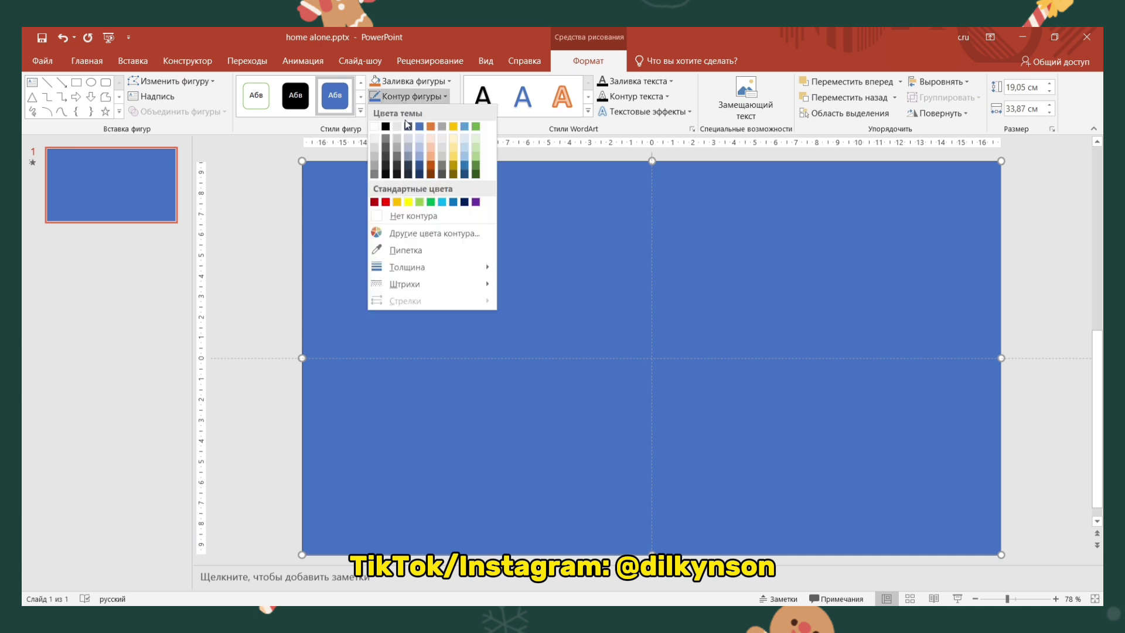
{"action": "left_click", "coordinate": [409, 216]}
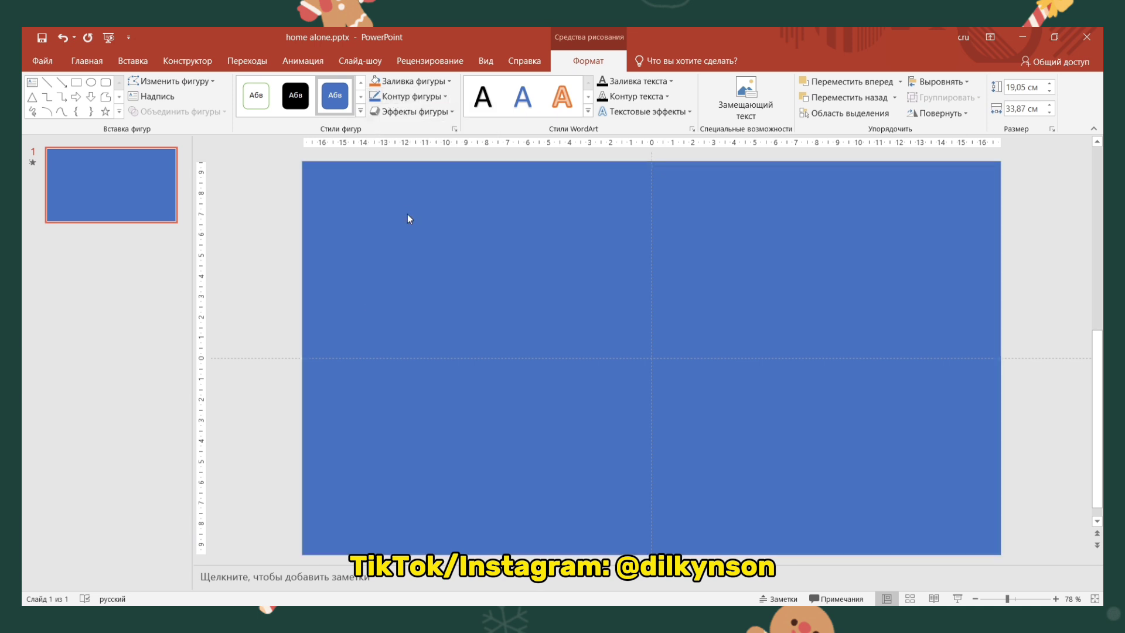
{"action": "left_click", "coordinate": [414, 86]}
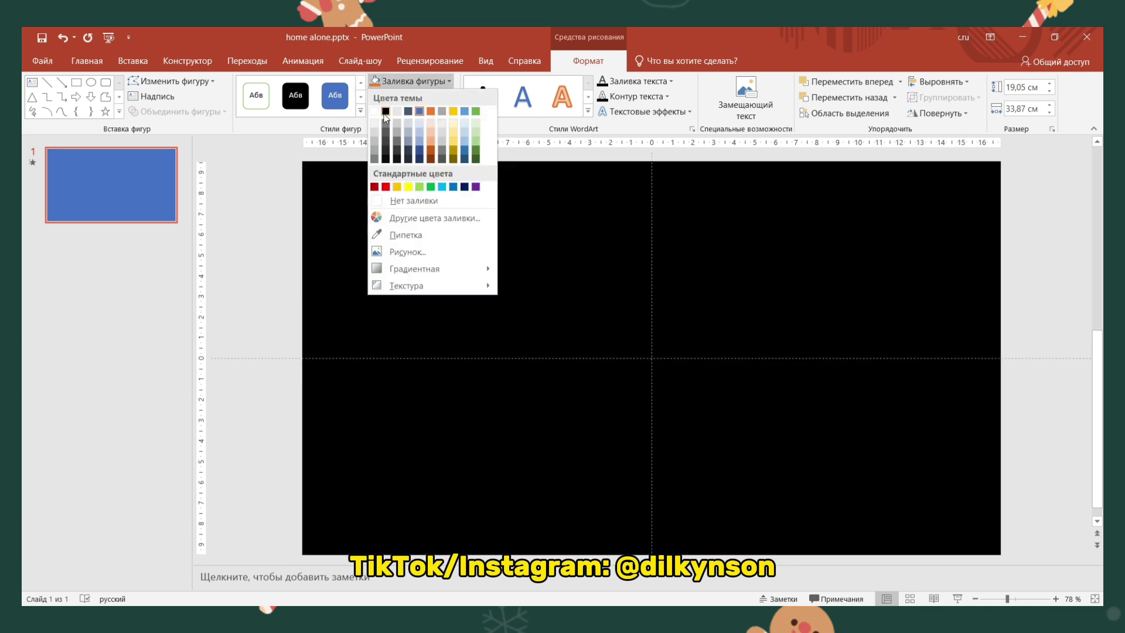
{"action": "left_click", "coordinate": [386, 111]}
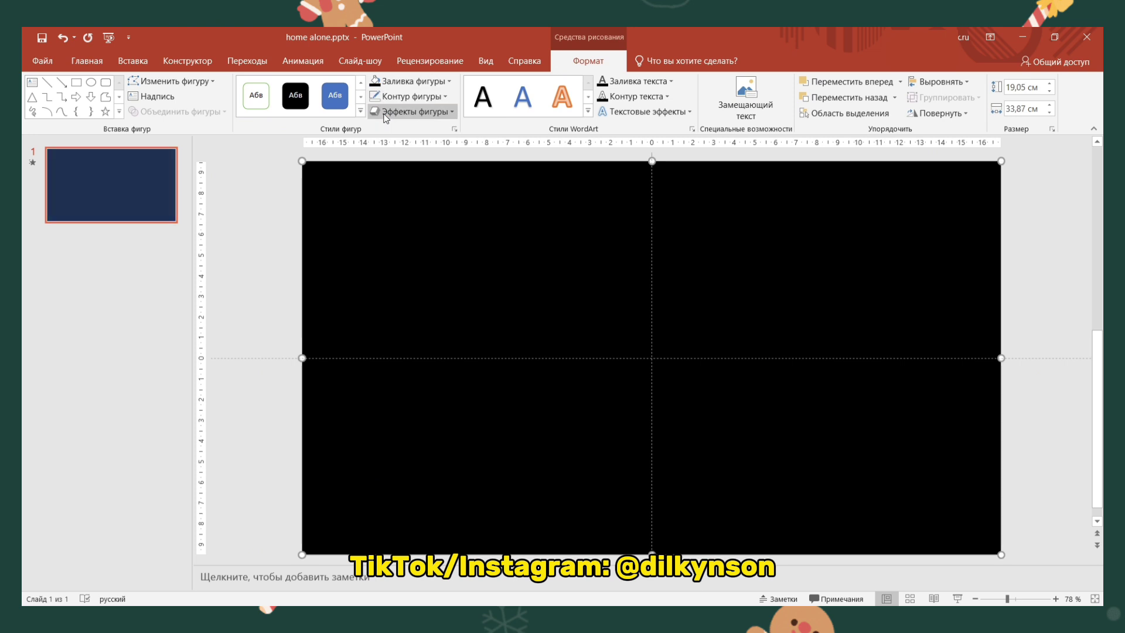
Step: Set the black rectangle's fill transparency to 50% in Format Shape
{"action": "right_click", "coordinate": [391, 209]}
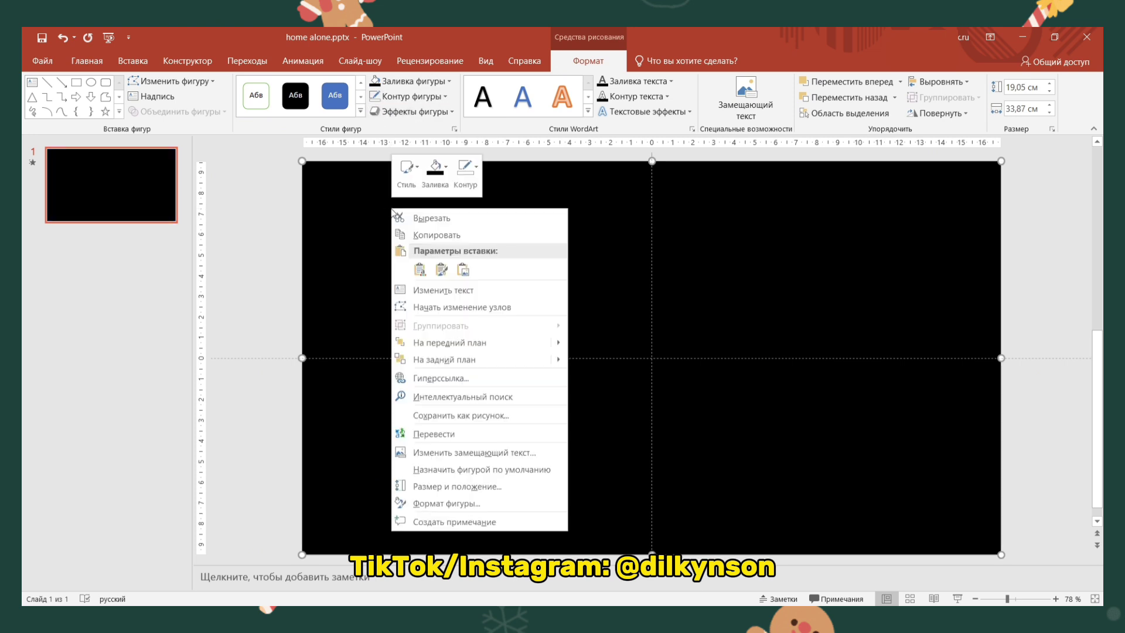
{"action": "left_click", "coordinate": [457, 503]}
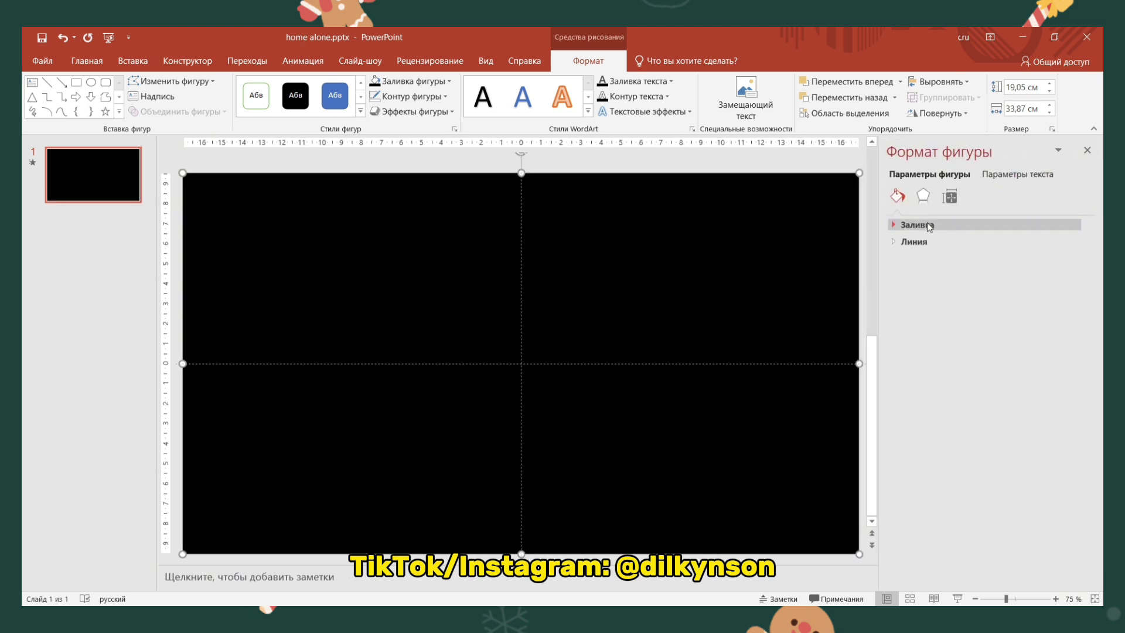
{"action": "left_click", "coordinate": [929, 226]}
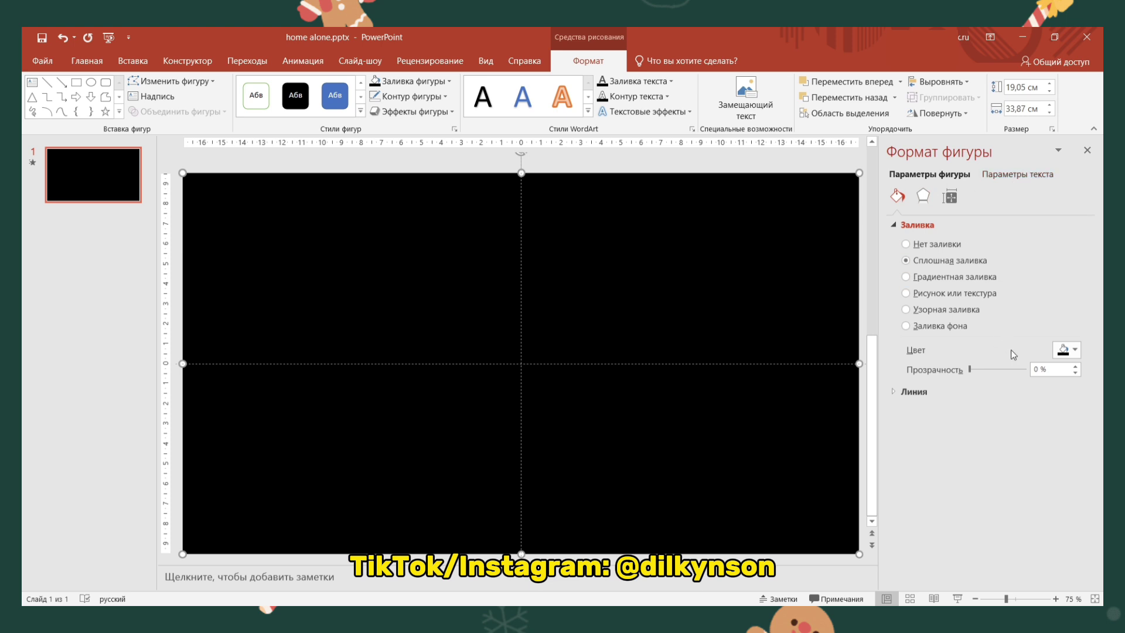
{"action": "triple_click", "coordinate": [1047, 368]}
{"action": "type", "text": "5"}
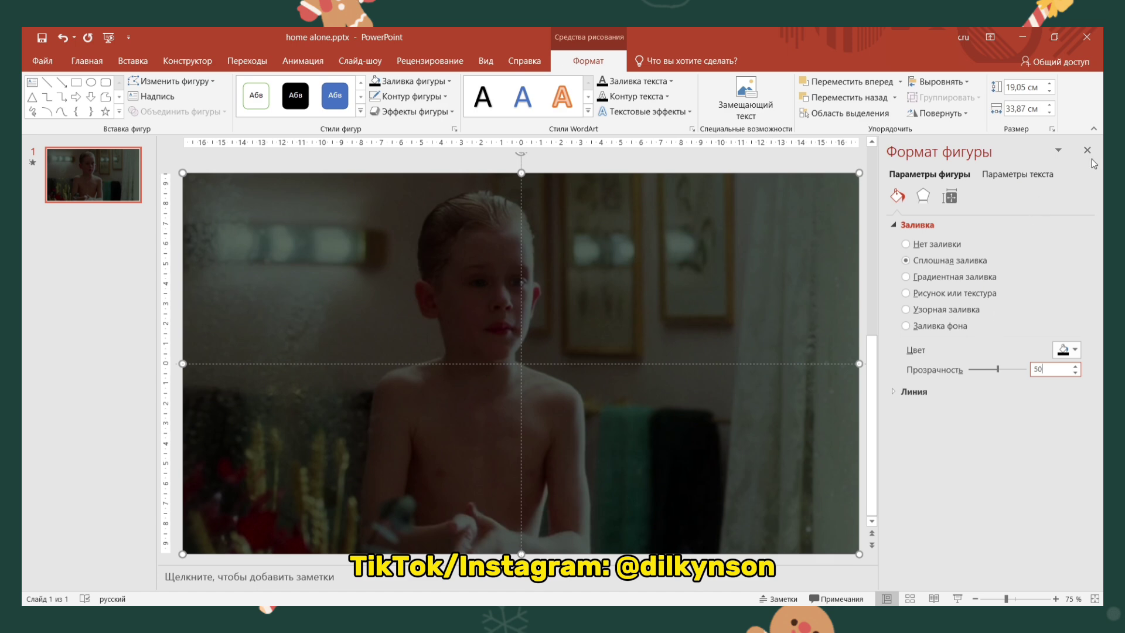
{"action": "left_click", "coordinate": [1089, 153]}
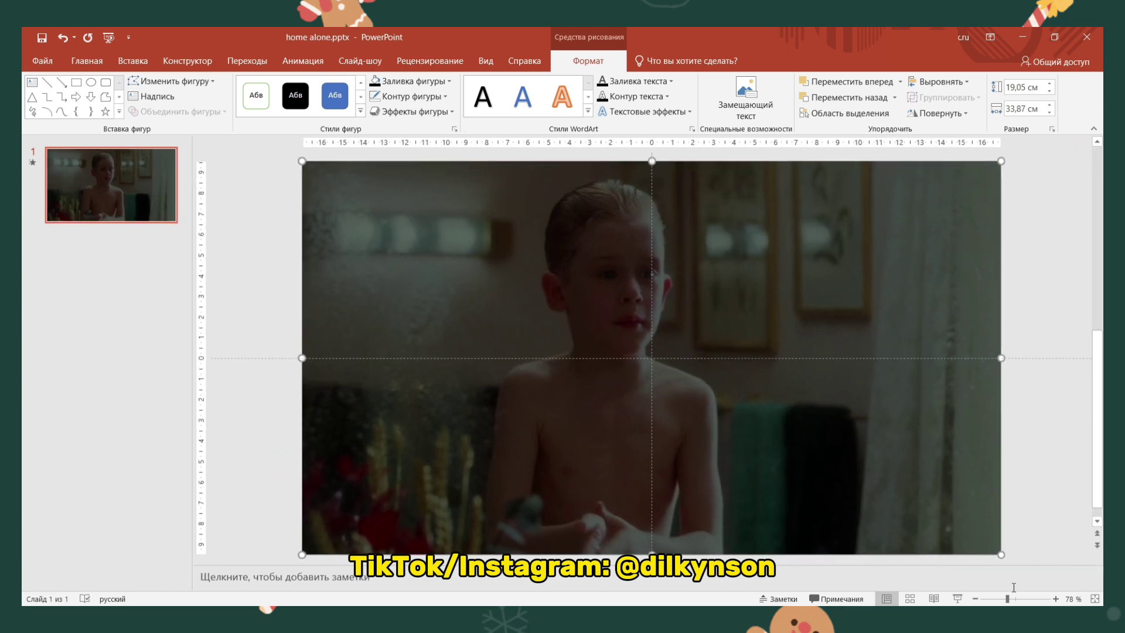
{"action": "left_click_drag", "start_coordinate": [1004, 601], "coordinate": [1002, 600]}
Step: Paste the Home Alone poster and remove its background, keeping the tree top, hair and Kevin's sweater
{"action": "left_click", "coordinate": [998, 391]}
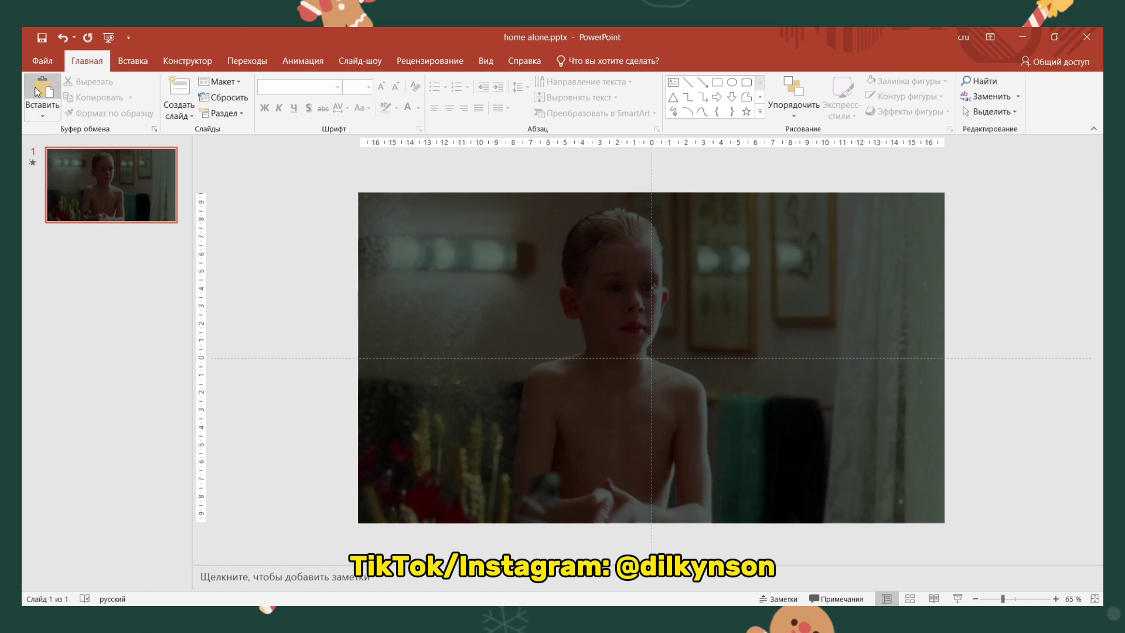
{"action": "left_click", "coordinate": [34, 87]}
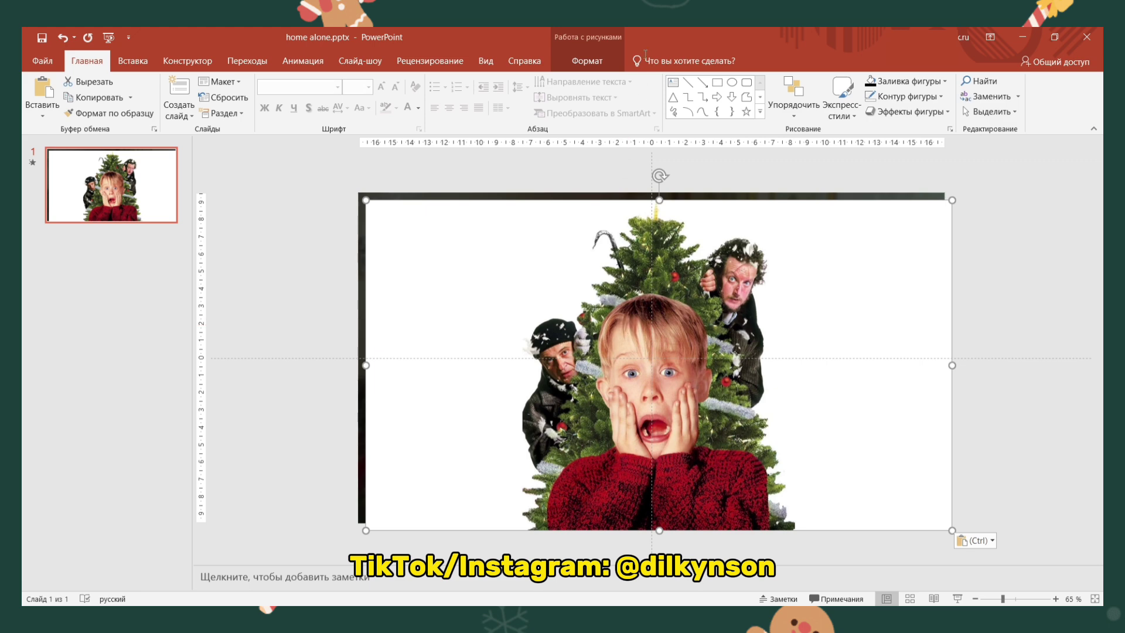
{"action": "left_click", "coordinate": [593, 58]}
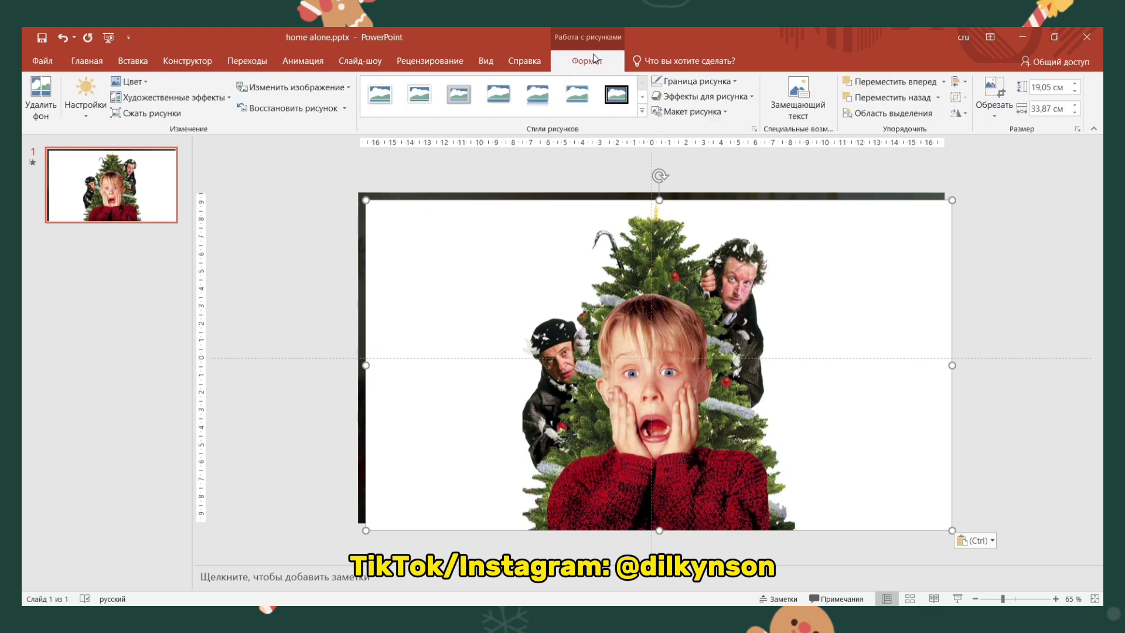
{"action": "left_click", "coordinate": [37, 100]}
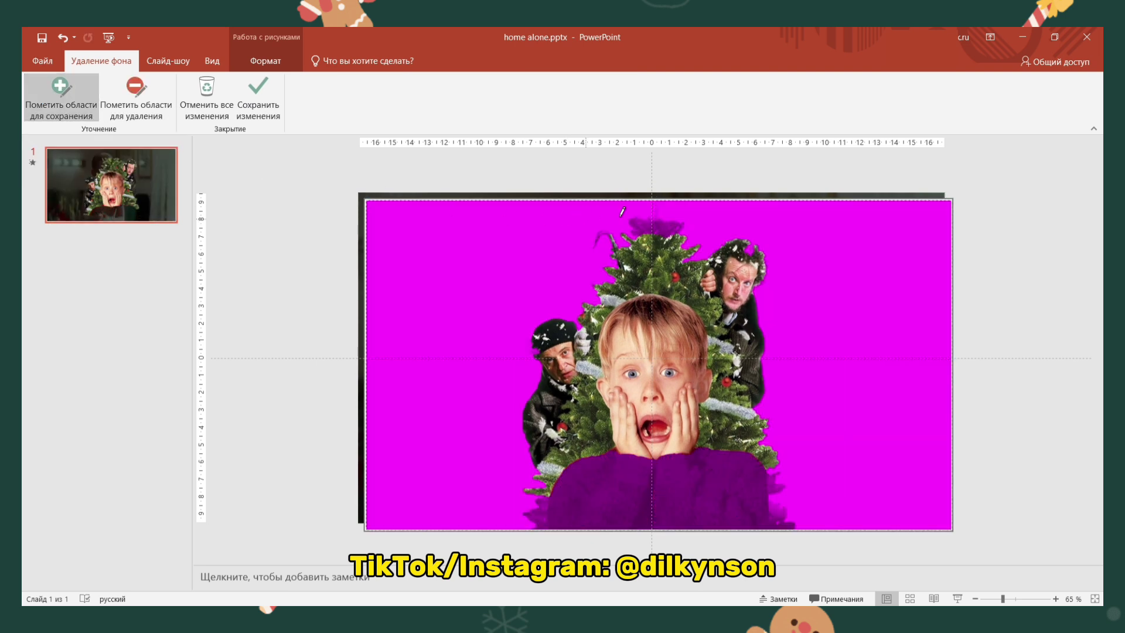
{"action": "left_click_drag", "start_coordinate": [667, 221], "coordinate": [661, 207]}
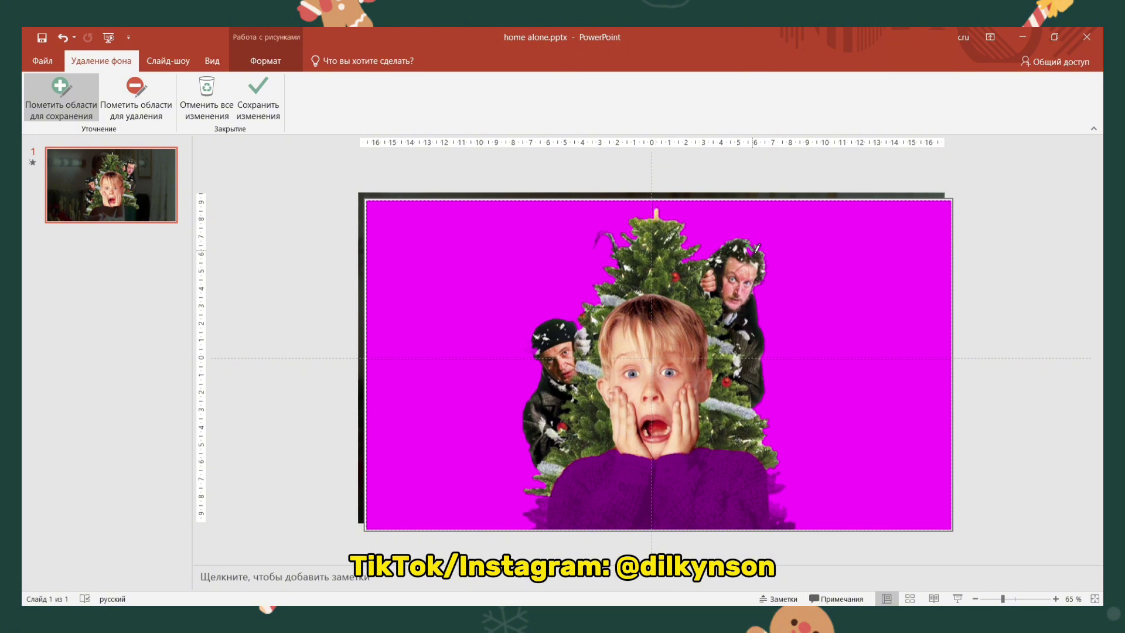
{"action": "left_click_drag", "start_coordinate": [757, 248], "coordinate": [759, 261]}
{"action": "left_click_drag", "start_coordinate": [547, 506], "coordinate": [762, 508]}
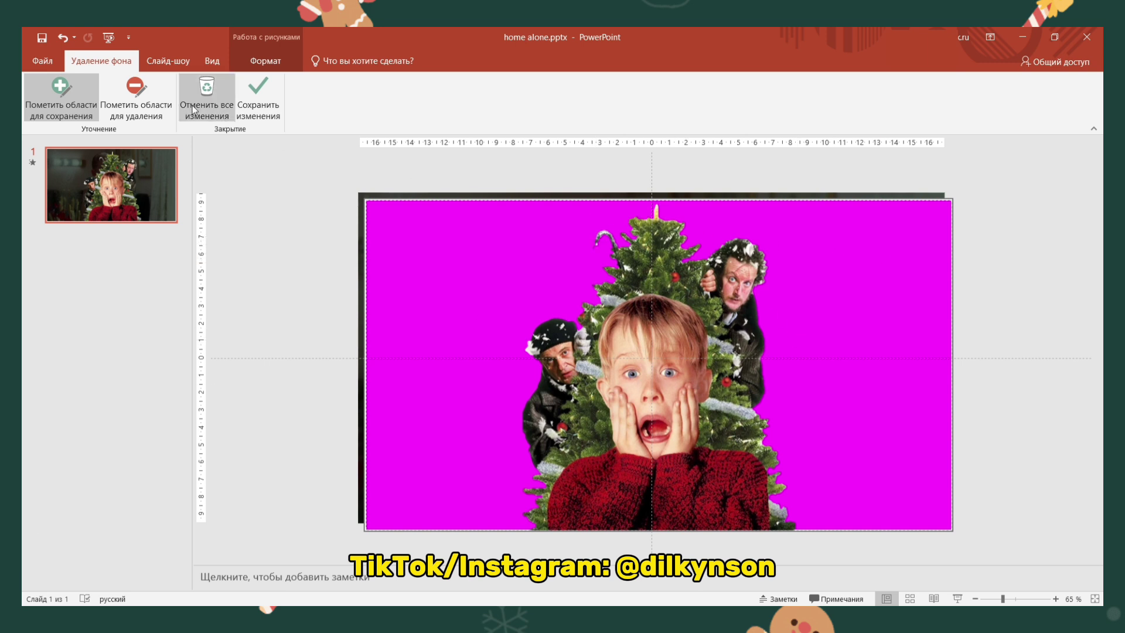
{"action": "left_click", "coordinate": [64, 37]}
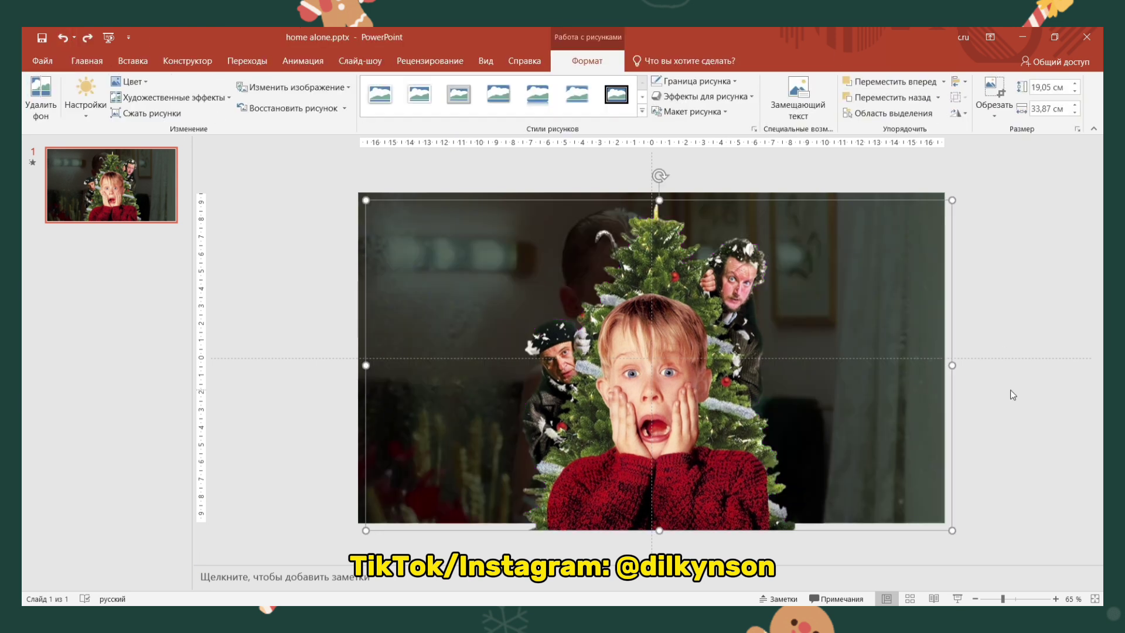
Step: Crop the empty left and right sides off the Kevin cut-out
{"action": "left_click_drag", "start_coordinate": [683, 422], "coordinate": [678, 414]}
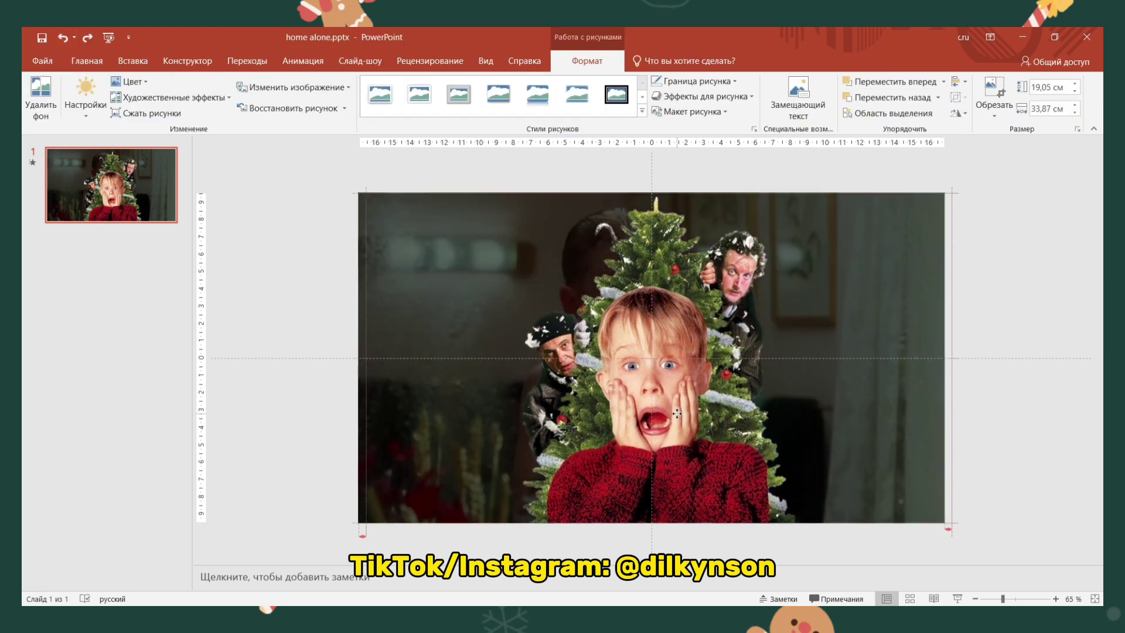
{"action": "right_click", "coordinate": [659, 297]}
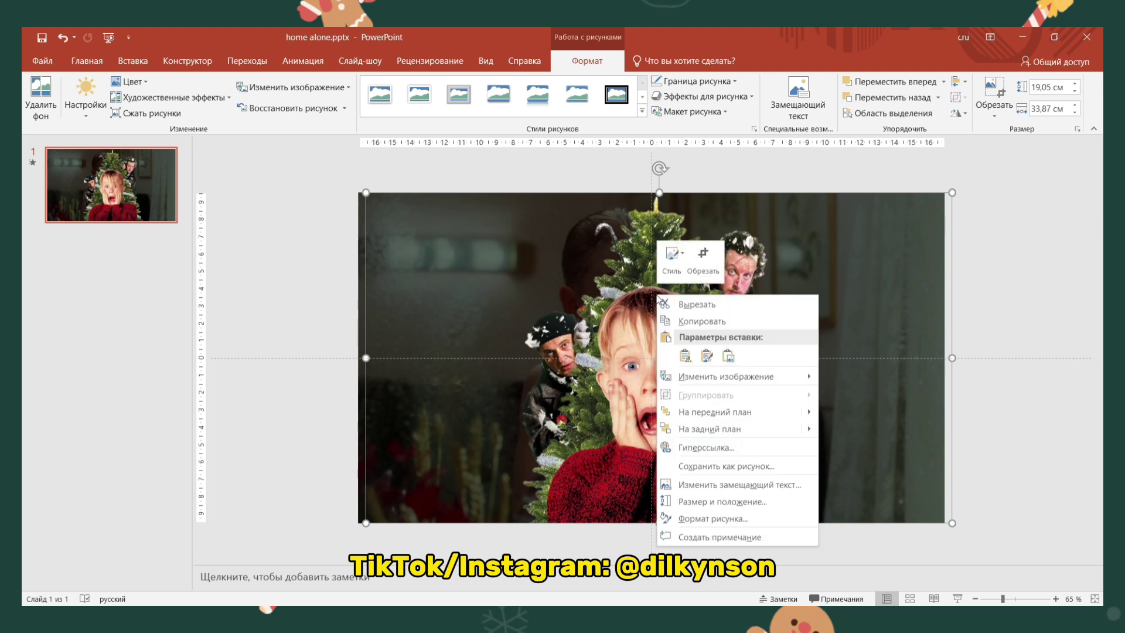
{"action": "left_click", "coordinate": [699, 263]}
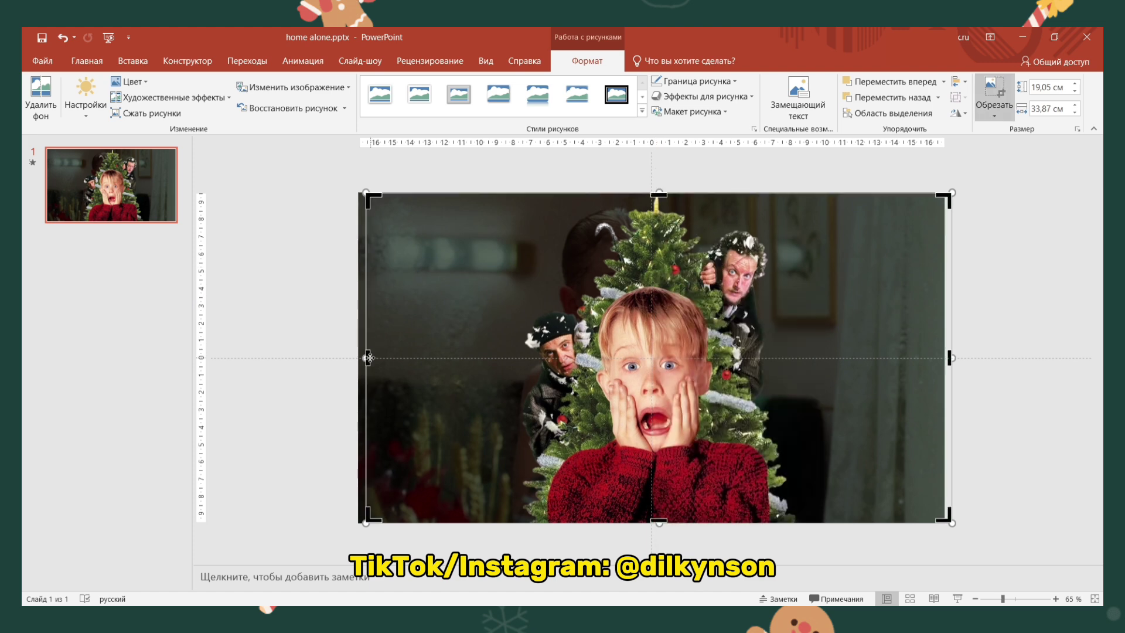
{"action": "left_click_drag", "start_coordinate": [367, 357], "coordinate": [517, 396]}
{"action": "left_click_drag", "start_coordinate": [950, 358], "coordinate": [805, 372]}
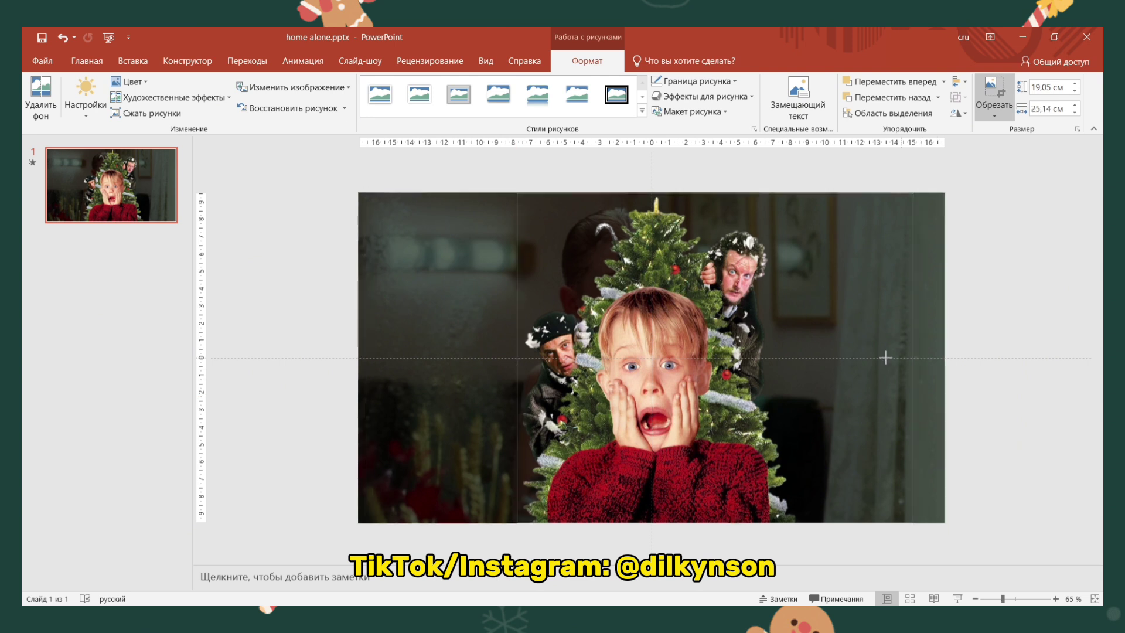
{"action": "left_click", "coordinate": [1029, 281]}
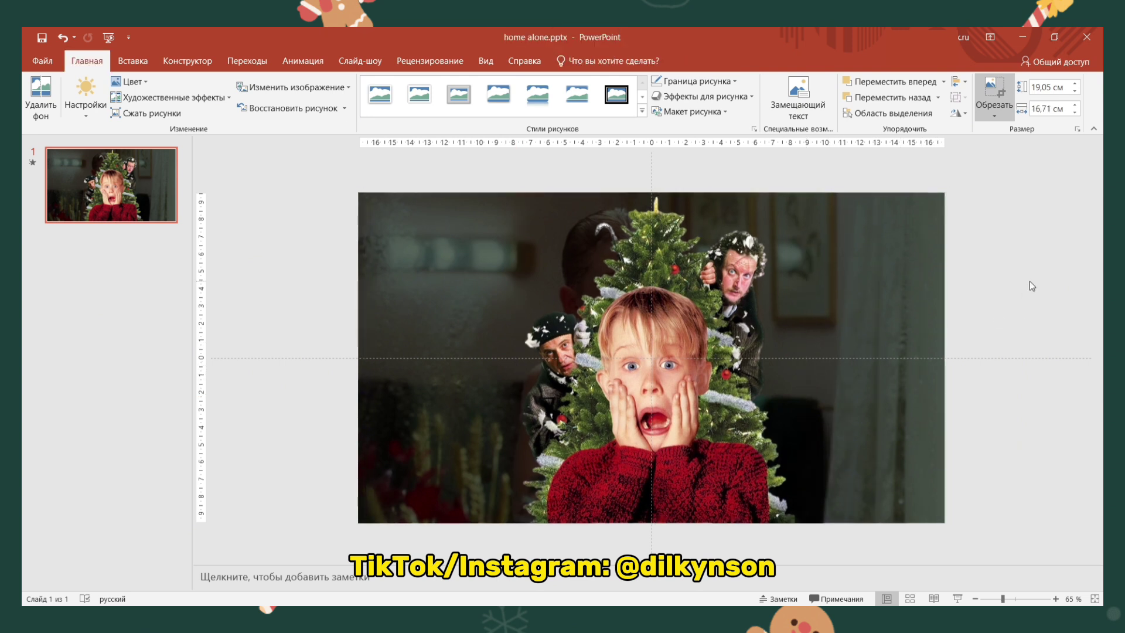
Step: Move the cut-out to the slide's right half and give it a centred outer shadow
{"action": "left_click", "coordinate": [639, 281]}
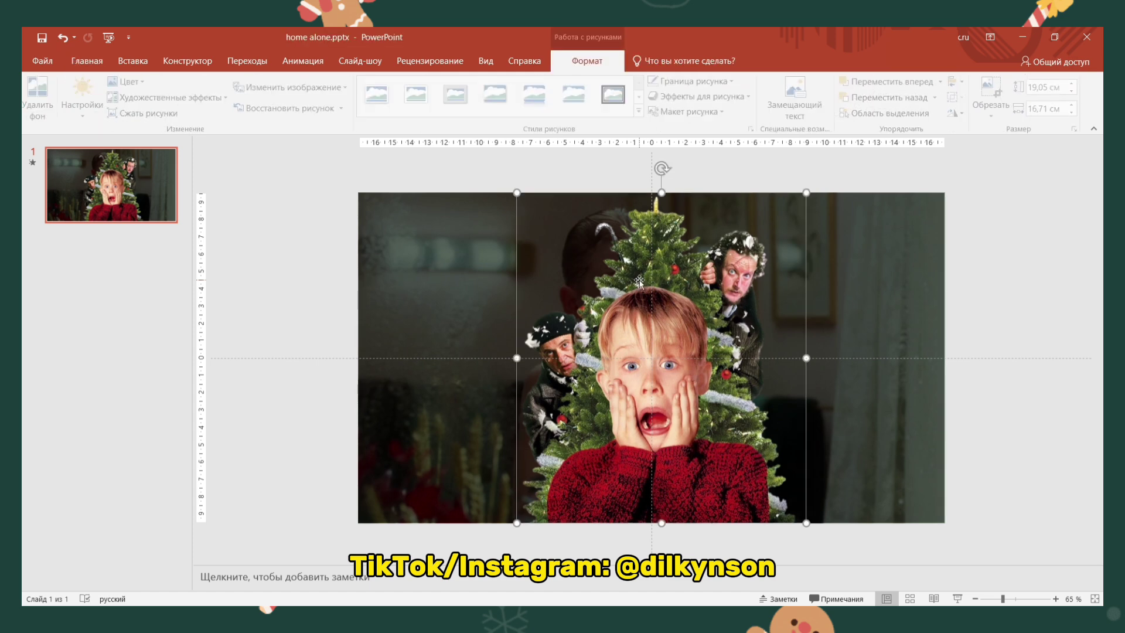
{"action": "left_click_drag", "start_coordinate": [644, 292], "coordinate": [781, 304]}
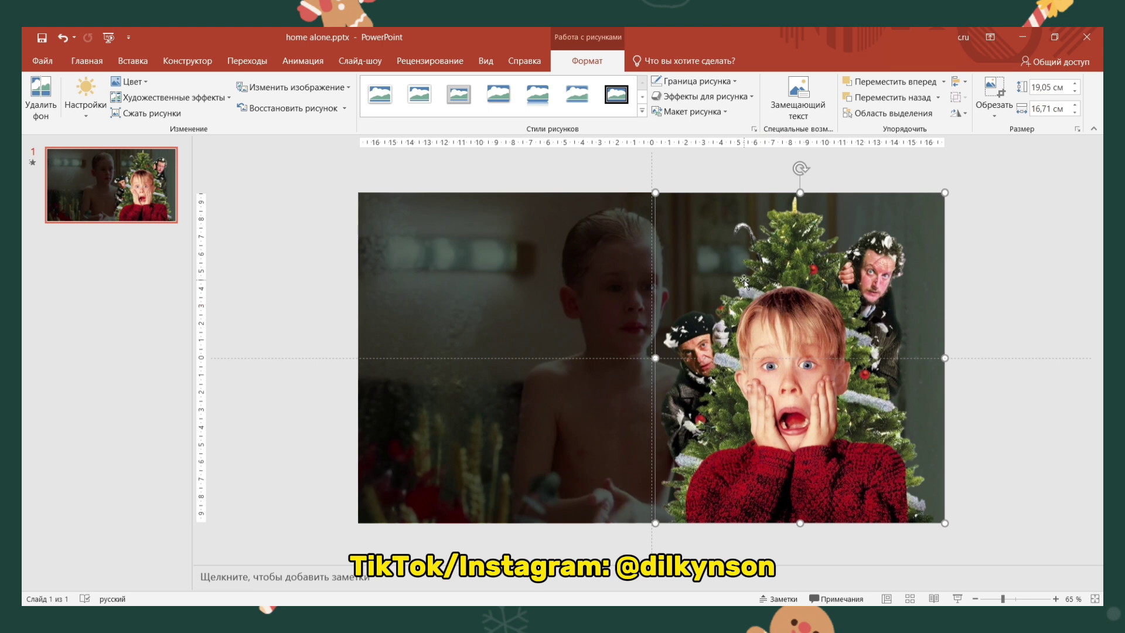
{"action": "left_click", "coordinate": [703, 96]}
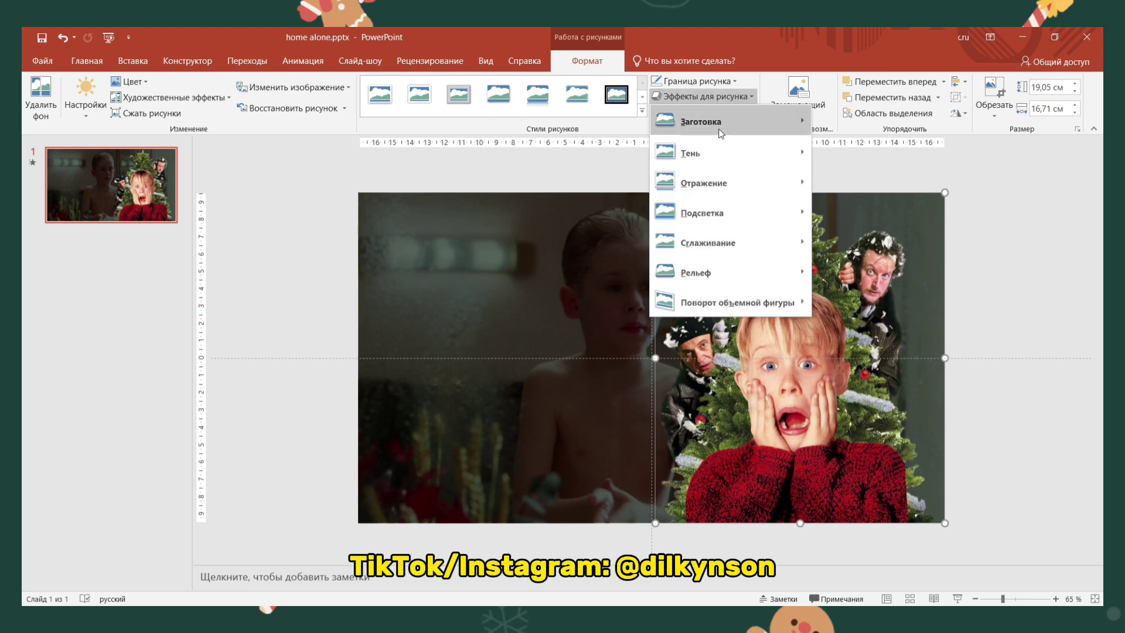
{"action": "mouse_move", "coordinate": [728, 153]}
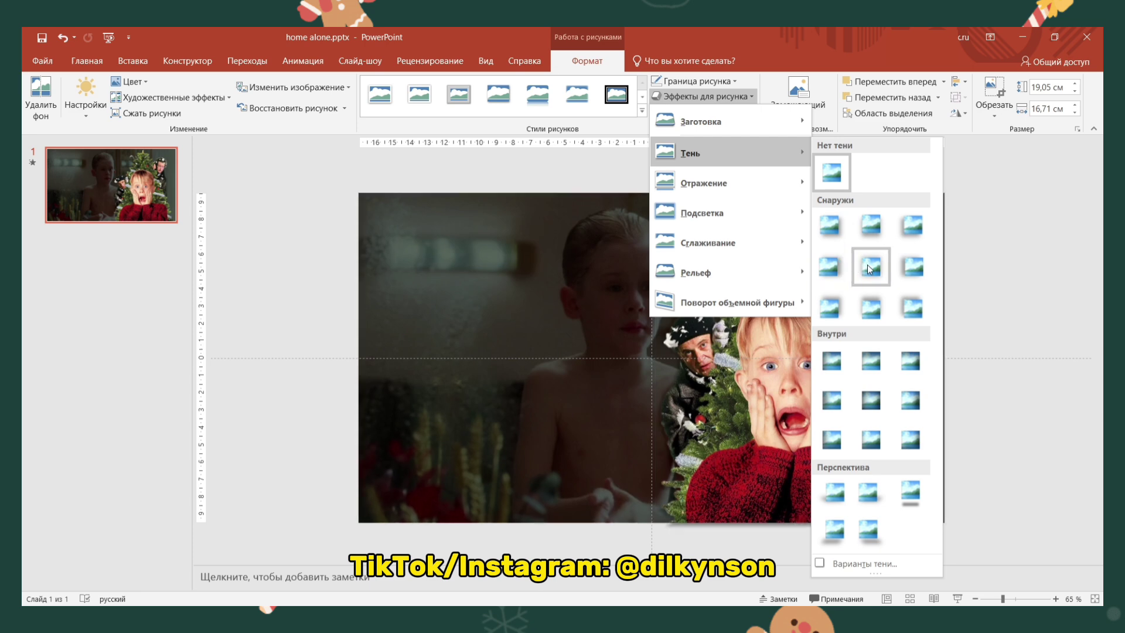
{"action": "left_click", "coordinate": [870, 267]}
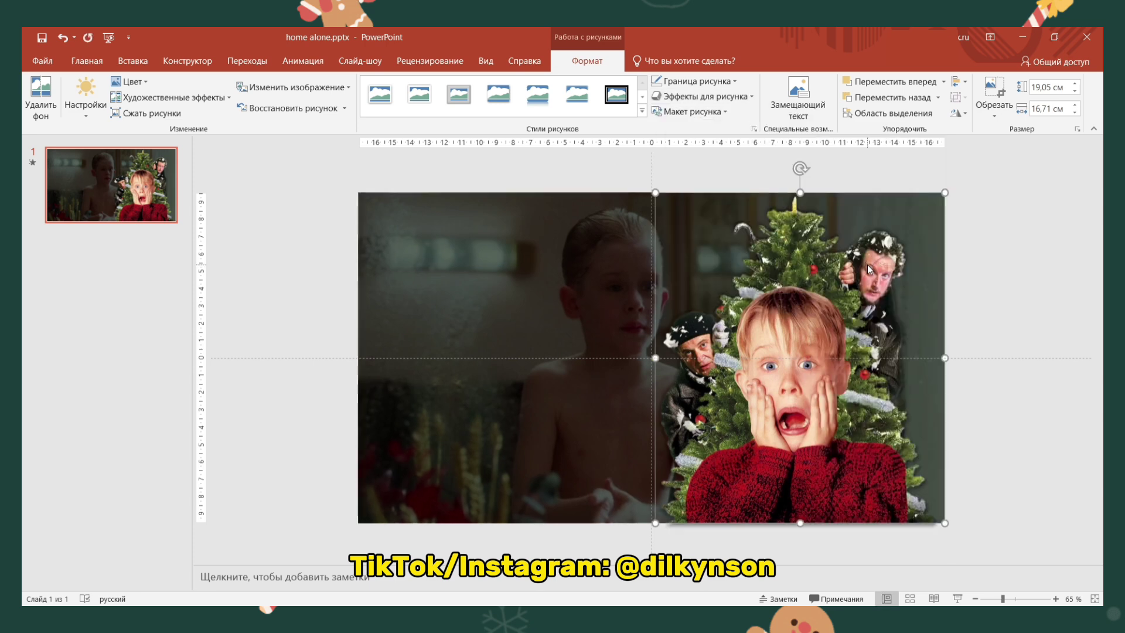
{"action": "left_click", "coordinate": [1015, 298]}
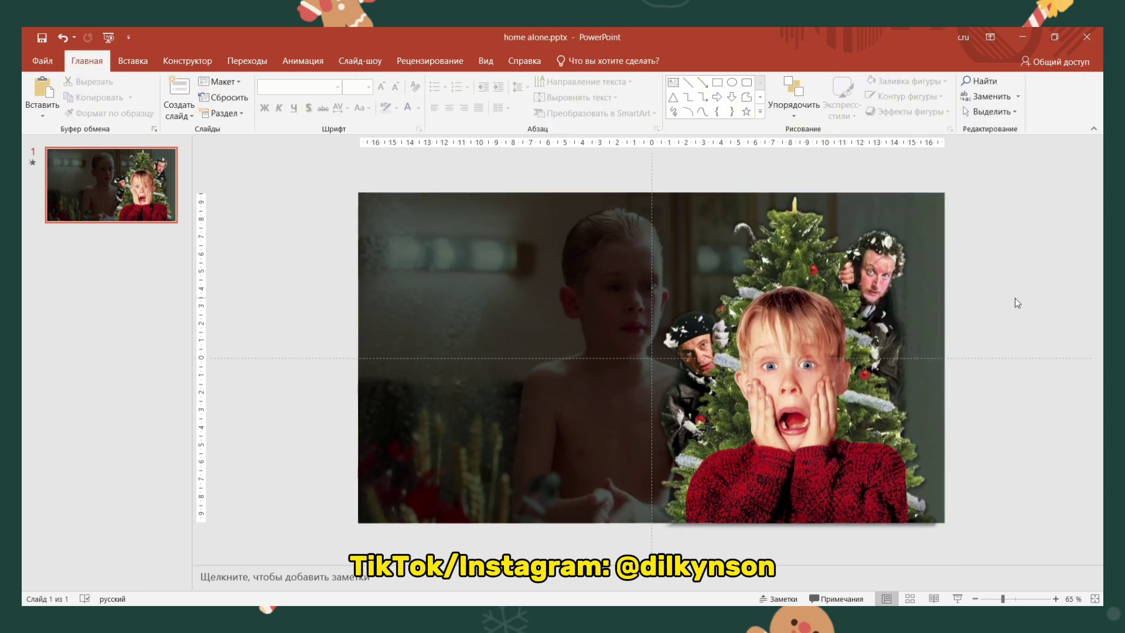
Step: Draw a large circle over the slide centre with no outline and red fill
{"action": "left_click", "coordinate": [732, 82]}
{"action": "left_click_drag", "start_coordinate": [499, 193], "coordinate": [799, 492]}
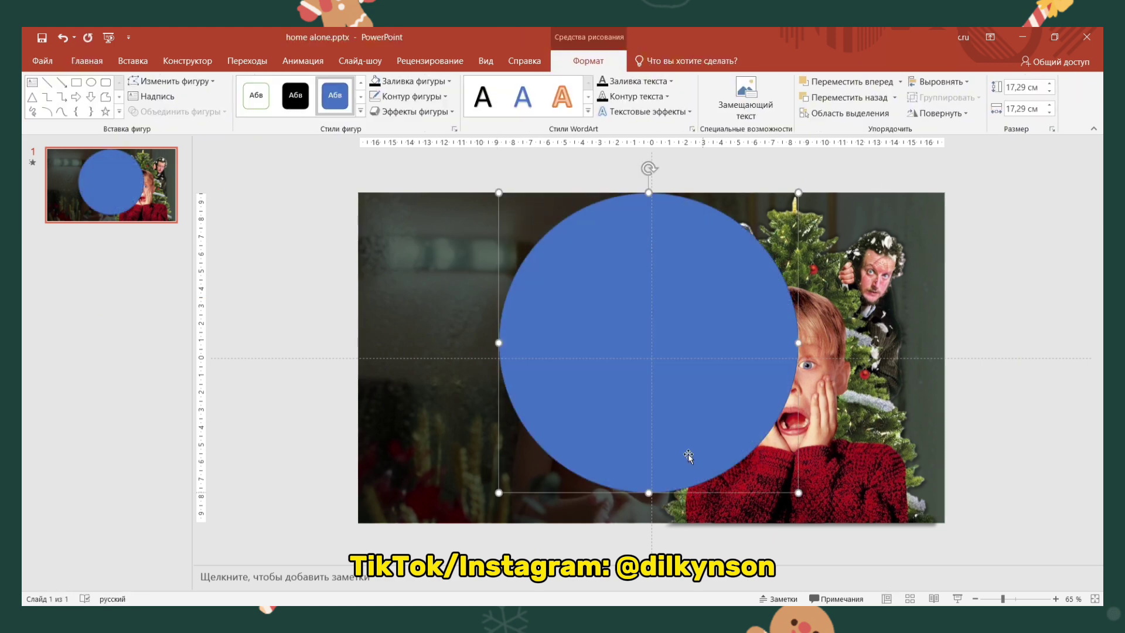
{"action": "left_click", "coordinate": [431, 97]}
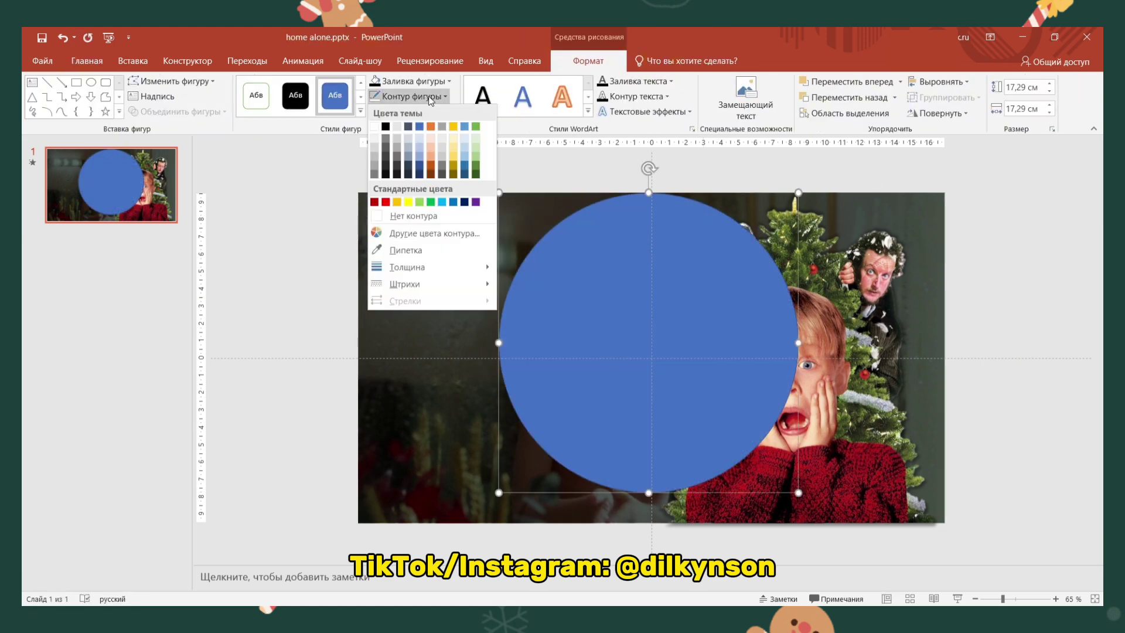
{"action": "left_click", "coordinate": [403, 218]}
{"action": "left_click", "coordinate": [434, 83]}
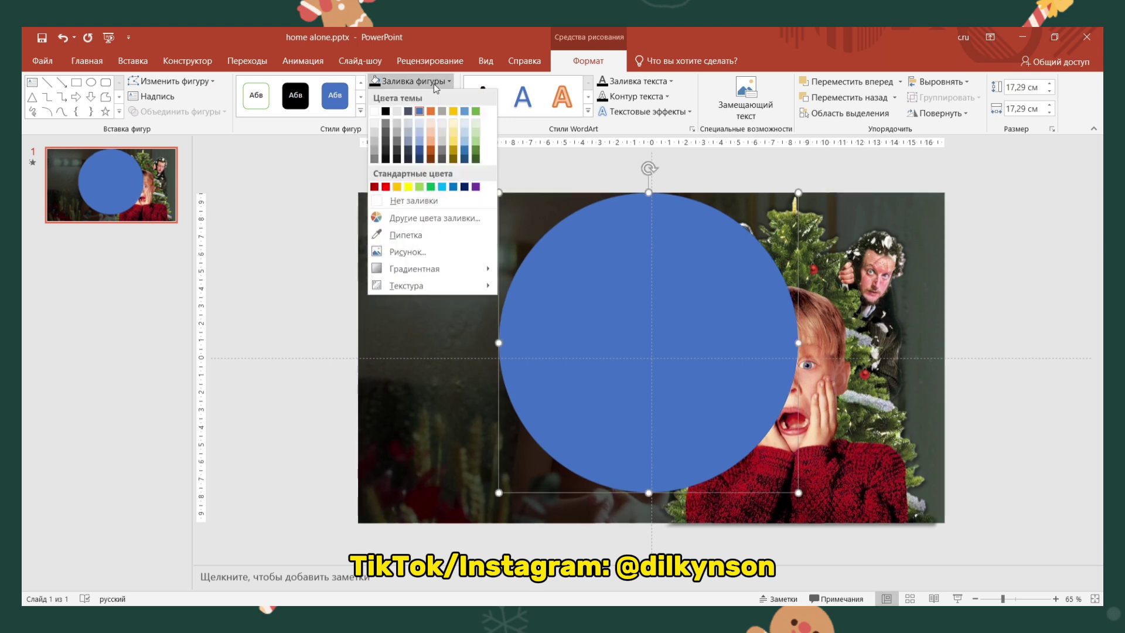
{"action": "left_click", "coordinate": [385, 187]}
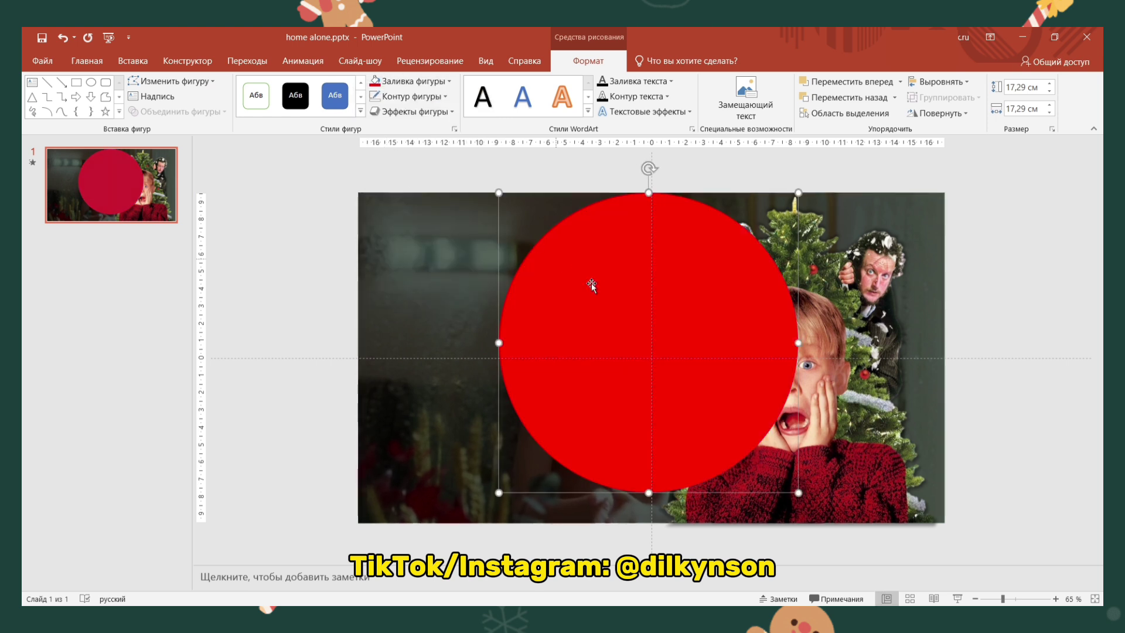
Step: Give the red circle maximum soft edges of 71 pt in Format Shape
{"action": "right_click", "coordinate": [604, 263]}
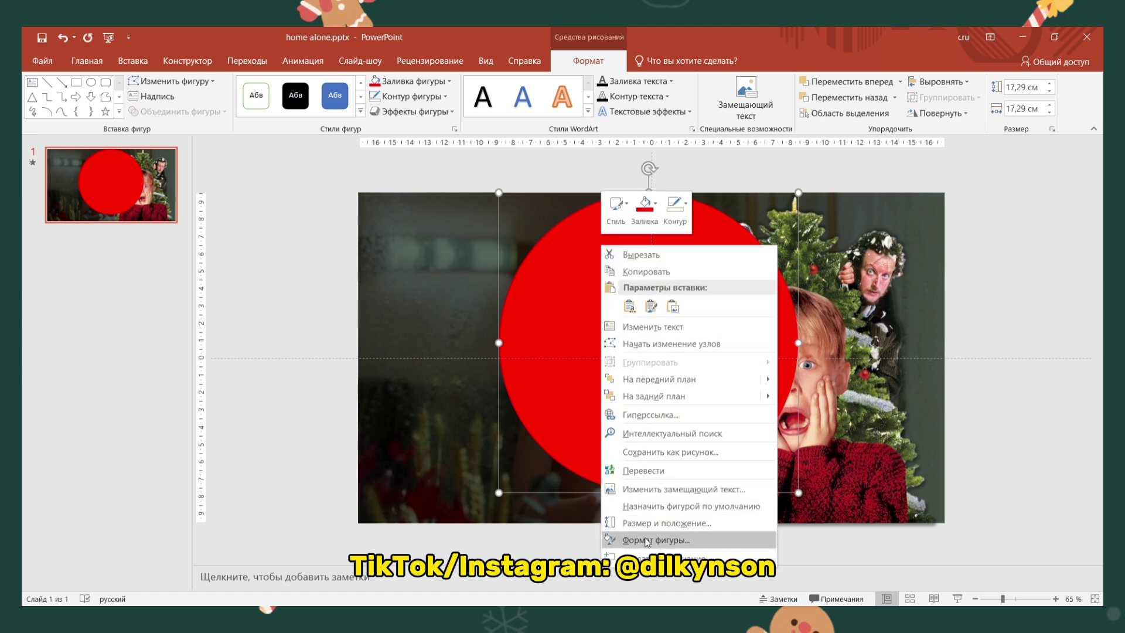
{"action": "left_click", "coordinate": [647, 541]}
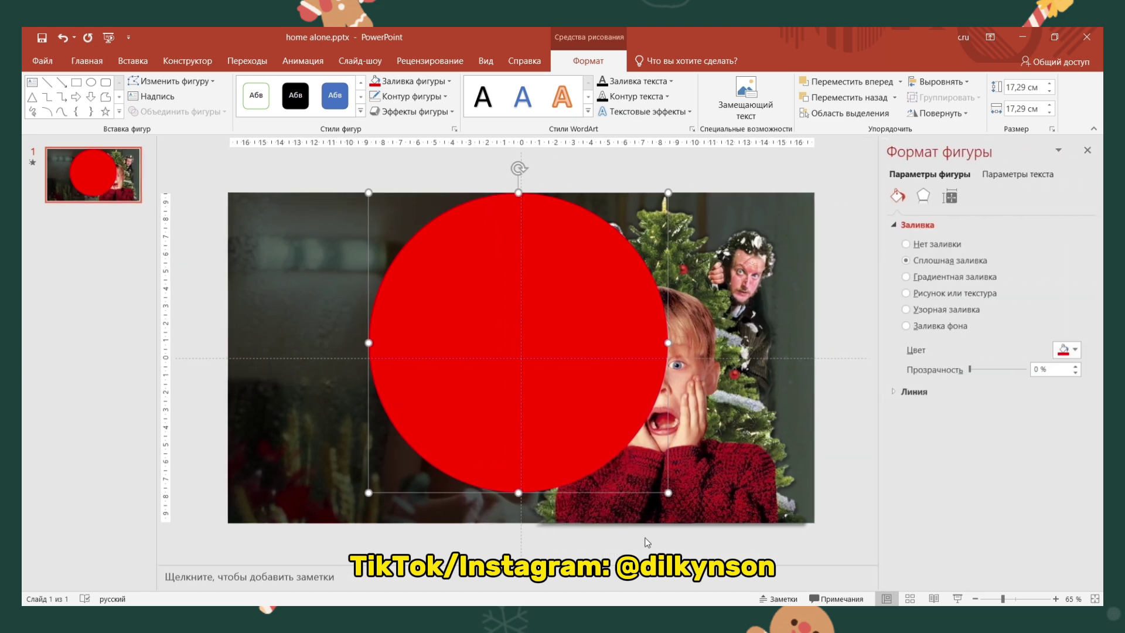
{"action": "left_click", "coordinate": [926, 189]}
{"action": "left_click", "coordinate": [931, 276]}
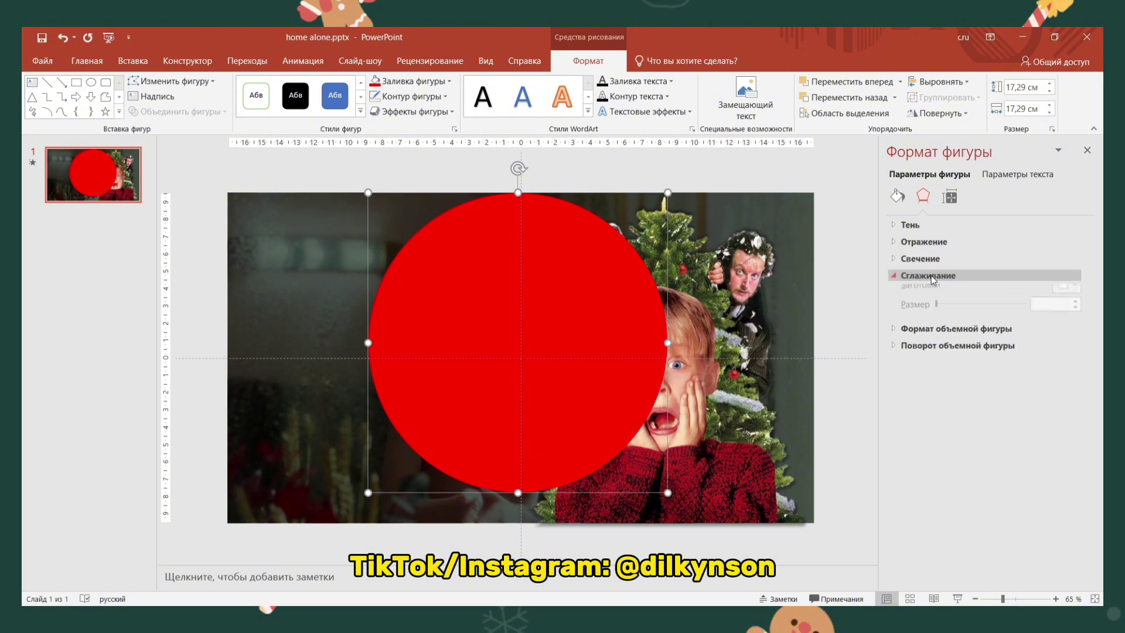
{"action": "left_click_drag", "start_coordinate": [938, 313], "coordinate": [1027, 313]}
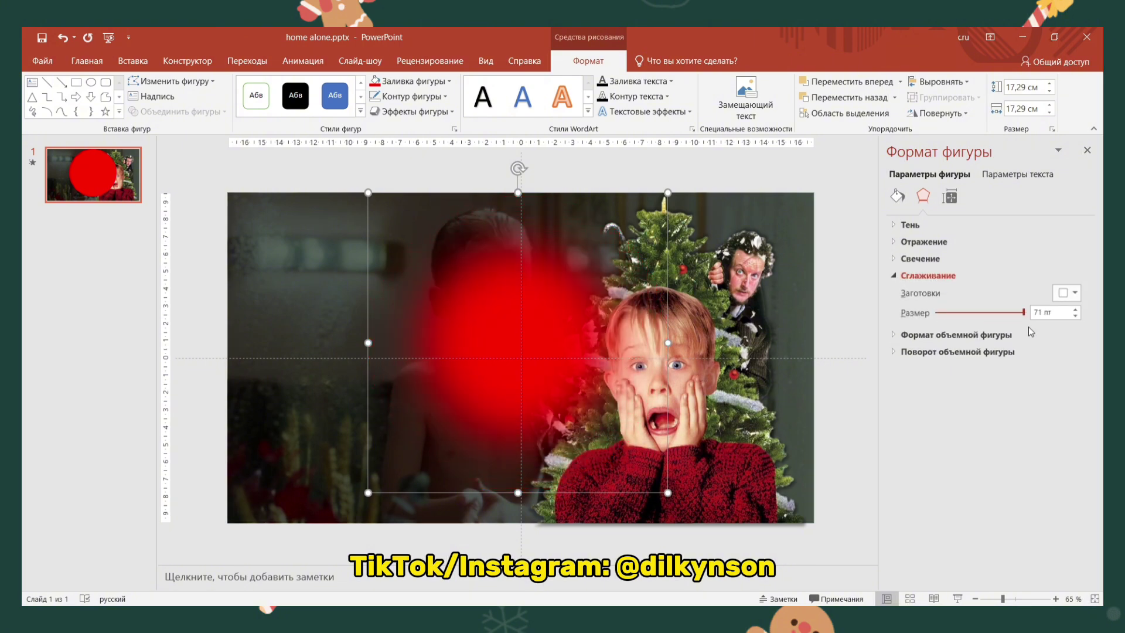
{"action": "left_click", "coordinate": [1087, 152]}
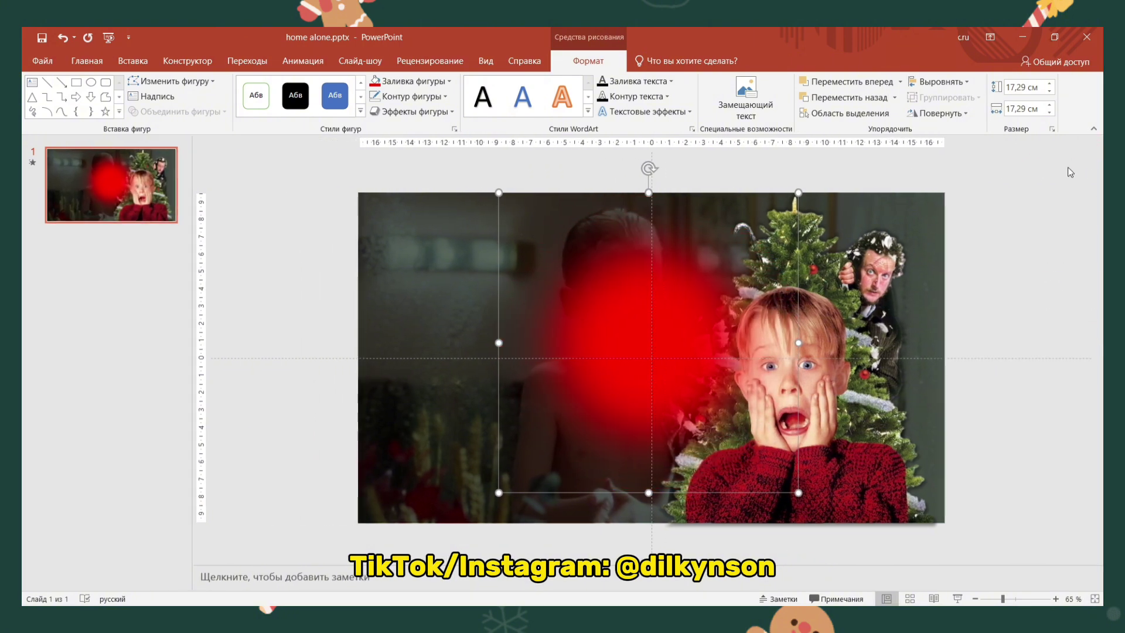
Step: Reshape the red glow, move it onto the boy, and bring the Kevin cut-out to front
{"action": "left_click_drag", "start_coordinate": [798, 493], "coordinate": [701, 548]}
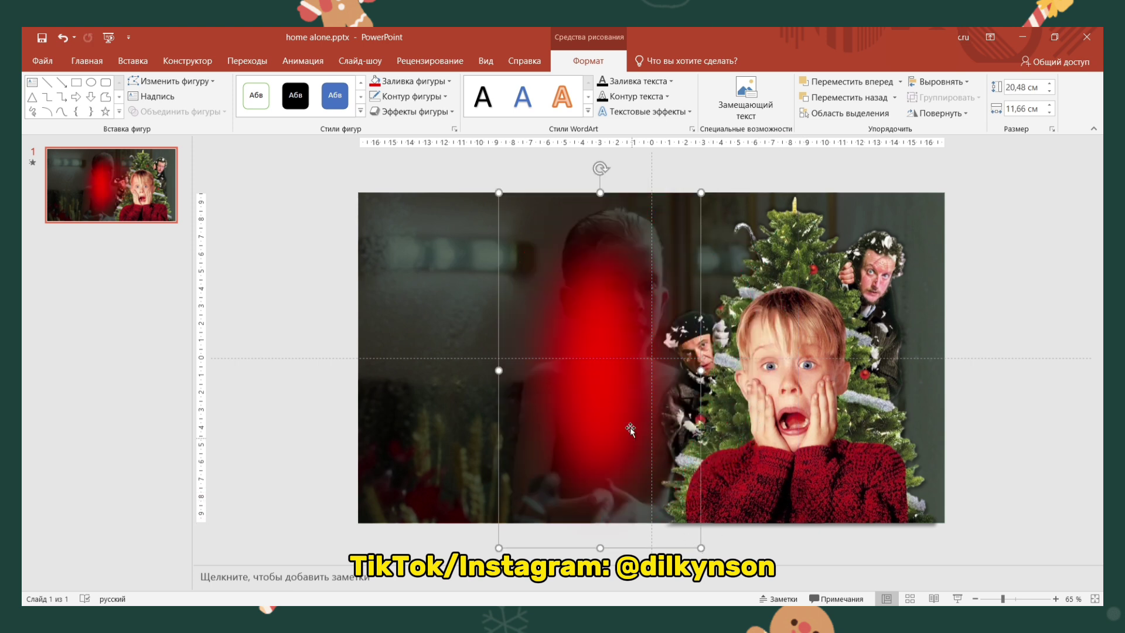
{"action": "left_click_drag", "start_coordinate": [701, 193], "coordinate": [762, 146]}
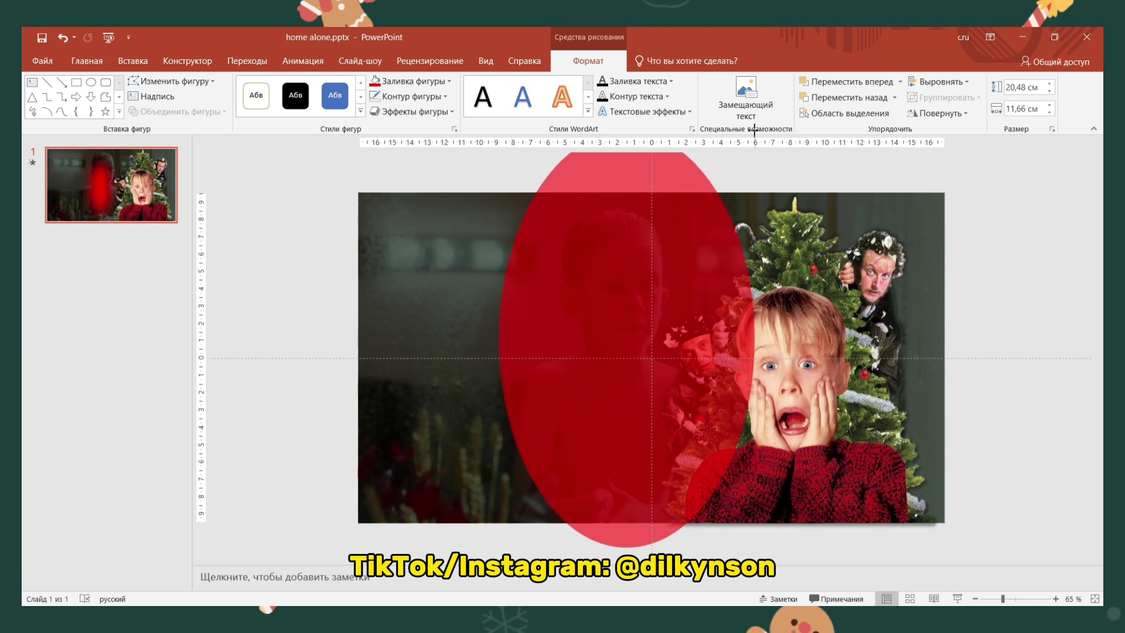
{"action": "left_click_drag", "start_coordinate": [668, 312], "coordinate": [814, 313]}
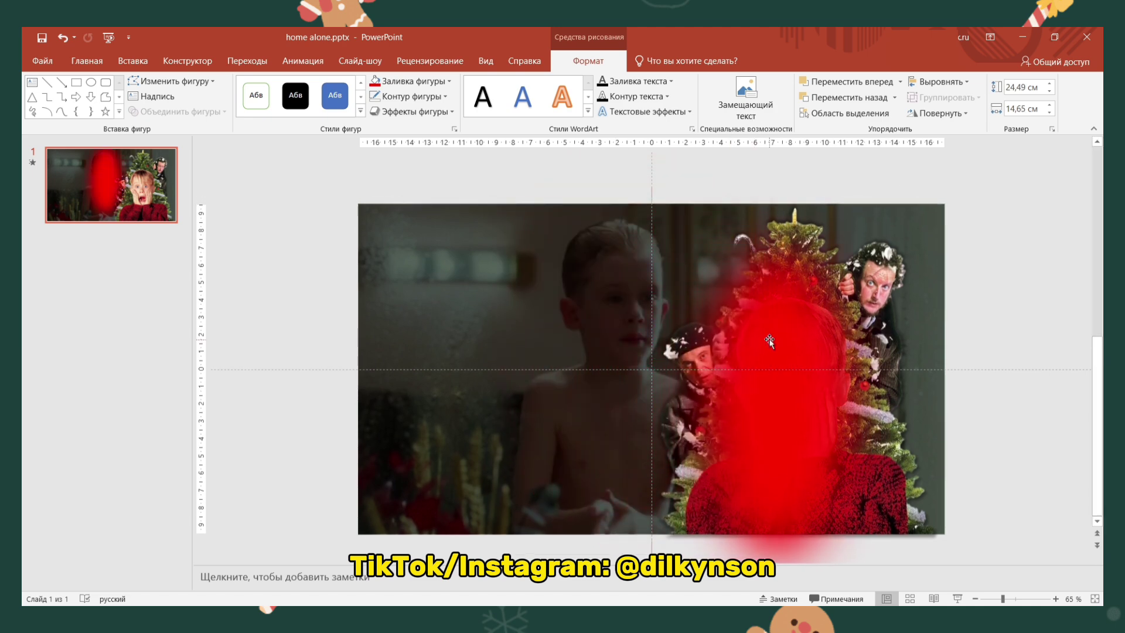
{"action": "left_click", "coordinate": [923, 520]}
{"action": "right_click", "coordinate": [923, 507]}
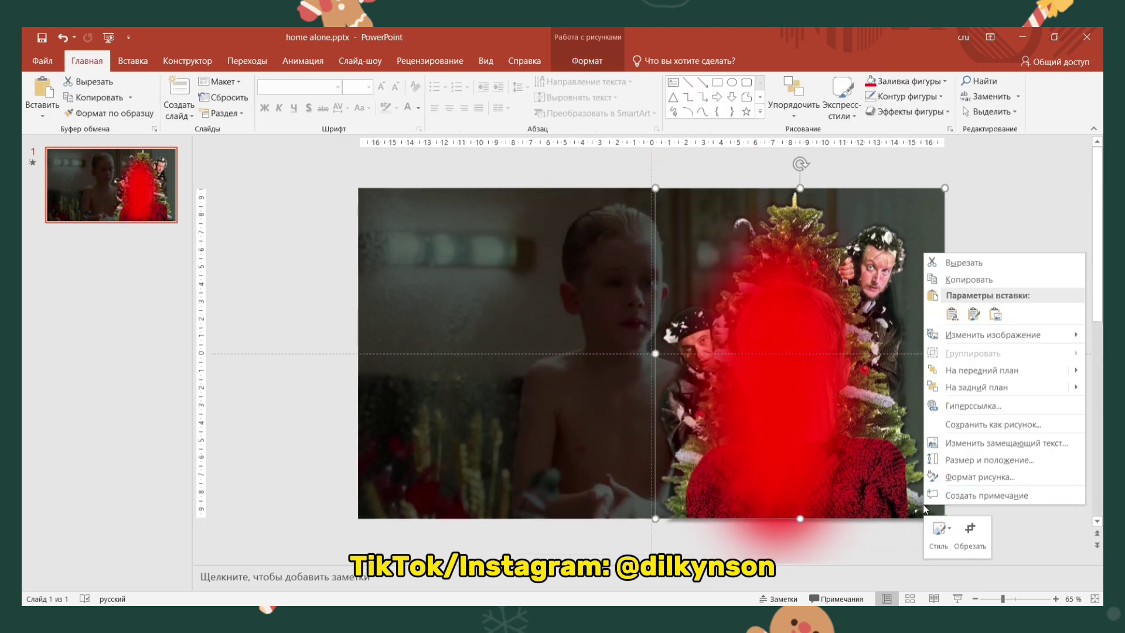
{"action": "left_click", "coordinate": [990, 370]}
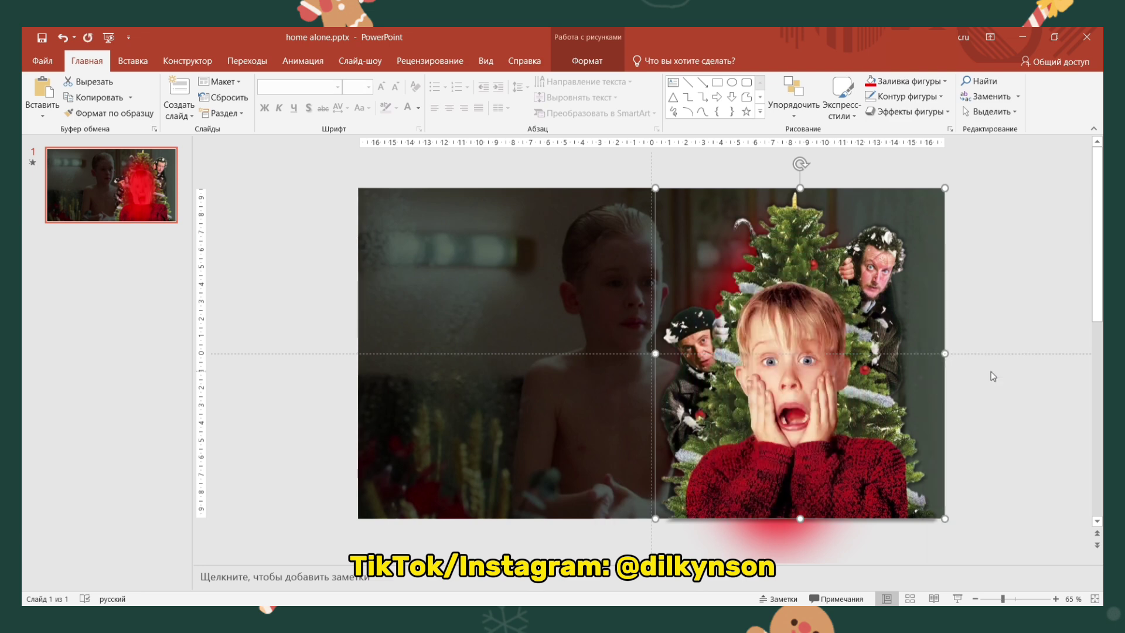
Step: Enlarge the red glow behind Kevin in two passes, checking its look each time
{"action": "left_click", "coordinate": [782, 549]}
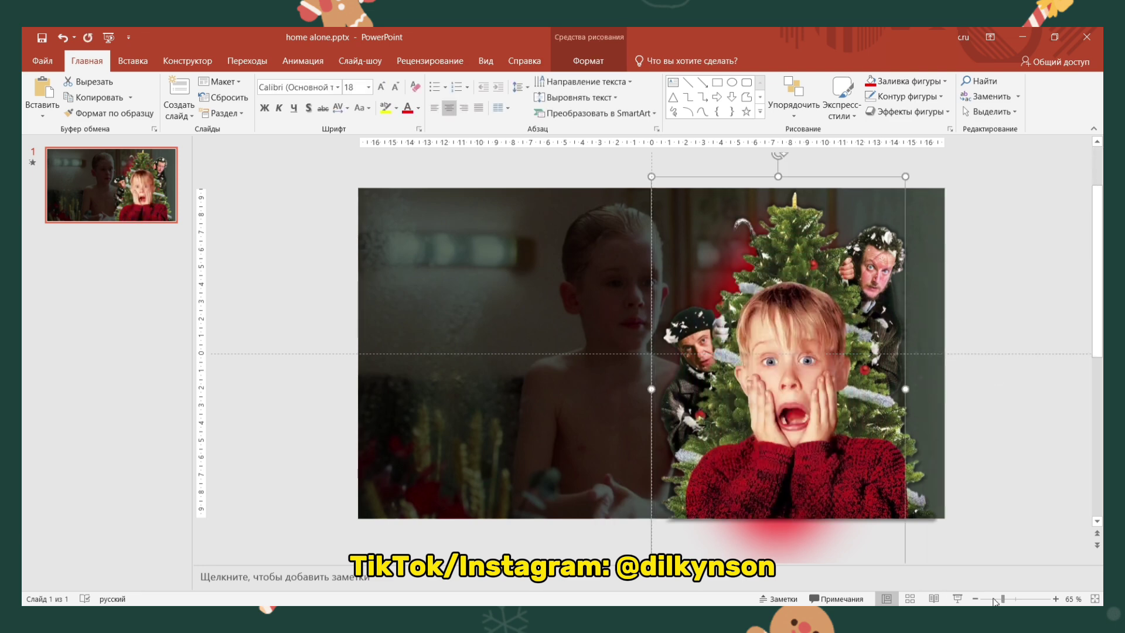
{"action": "scroll", "coordinate": [823, 184], "scroll_direction": "down", "scroll_amount": 2}
{"action": "left_click_drag", "start_coordinate": [856, 212], "coordinate": [879, 199]}
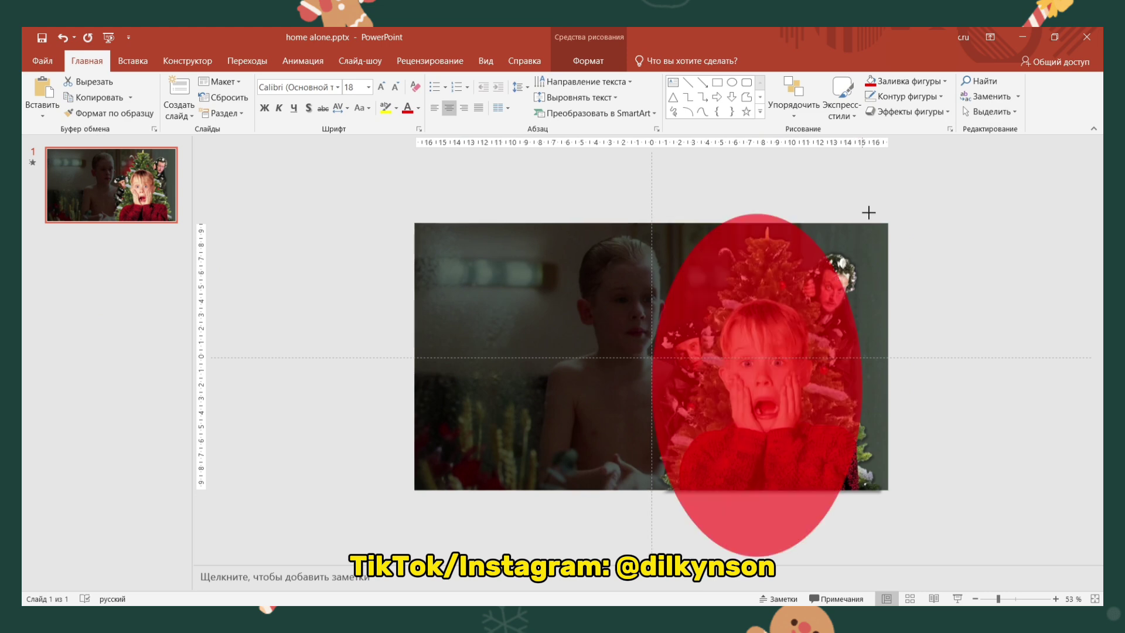
{"action": "left_click", "coordinate": [832, 216]}
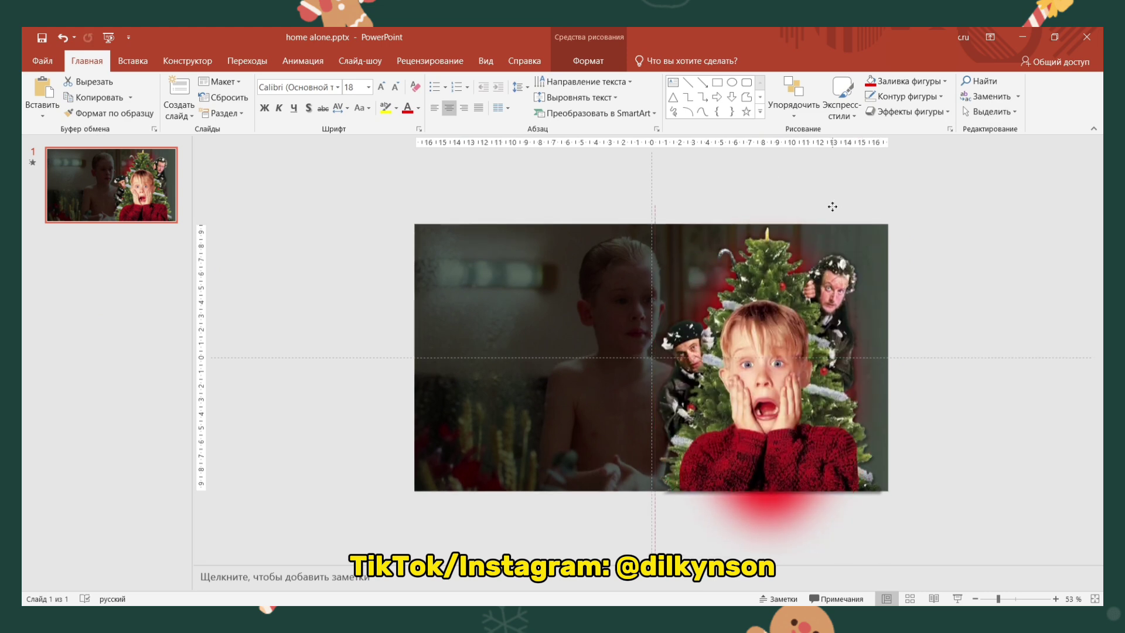
{"action": "left_click", "coordinate": [832, 214]}
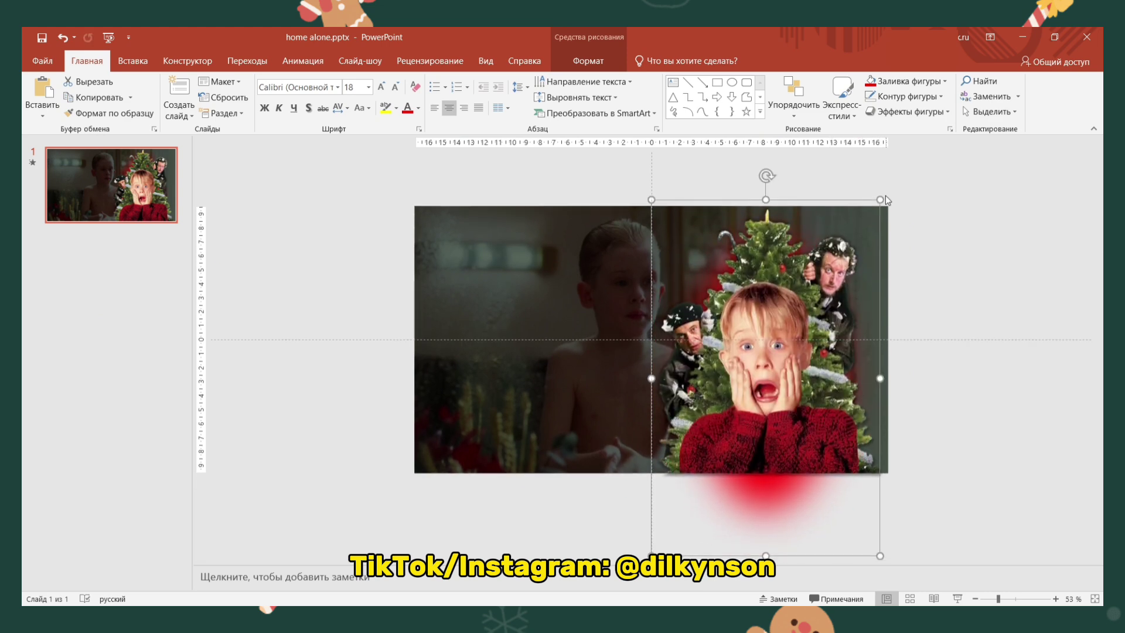
{"action": "left_click_drag", "start_coordinate": [885, 195], "coordinate": [918, 170]}
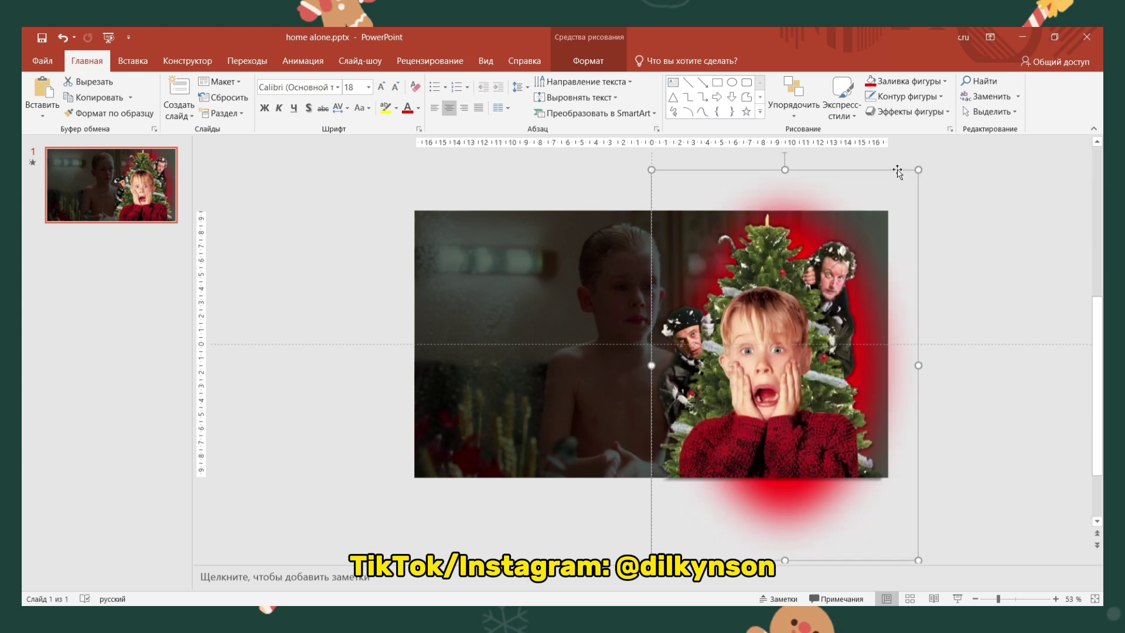
{"action": "left_click", "coordinate": [884, 180]}
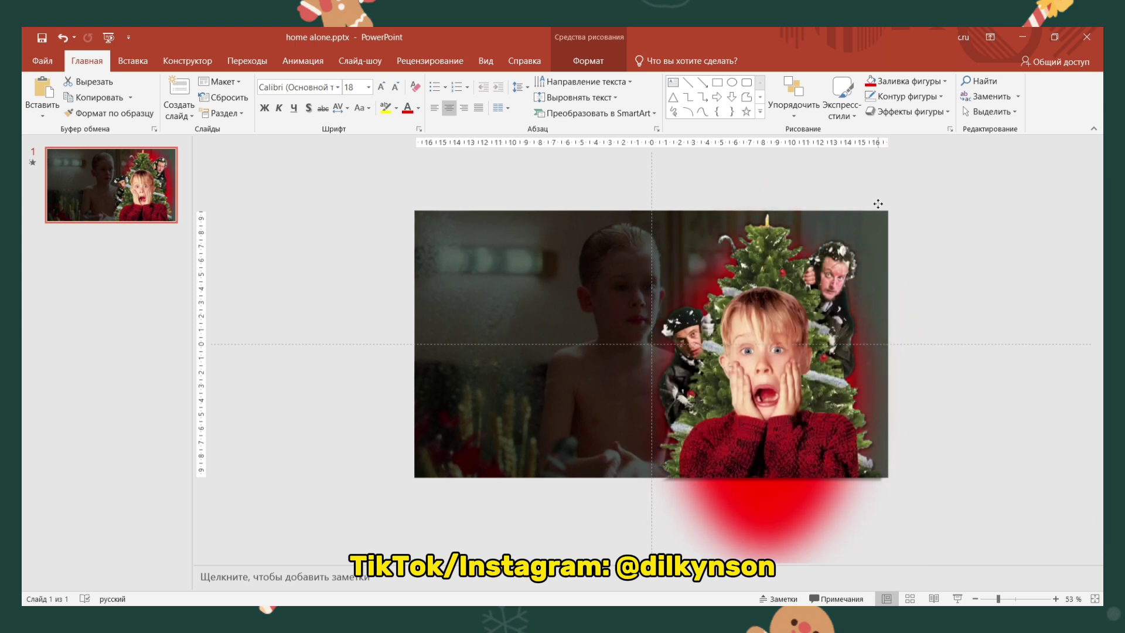
Step: Shift-select the red glow and the cut-out, then leave only the glow selected
{"action": "left_click", "coordinate": [878, 203]}
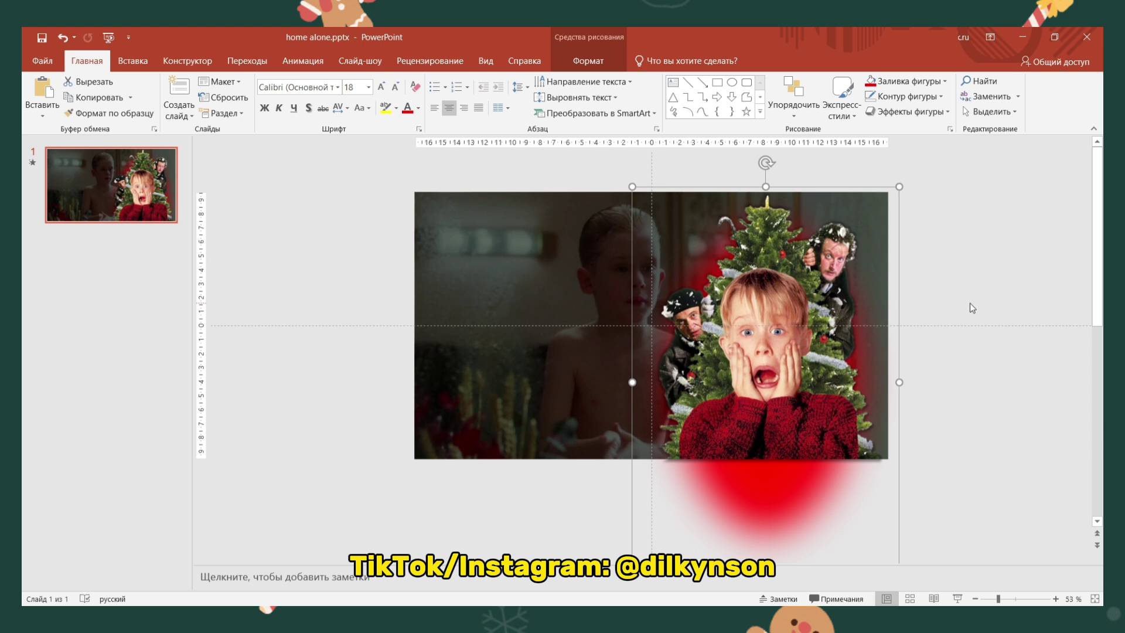
{"action": "left_click", "coordinate": [768, 306], "text": "shift"}
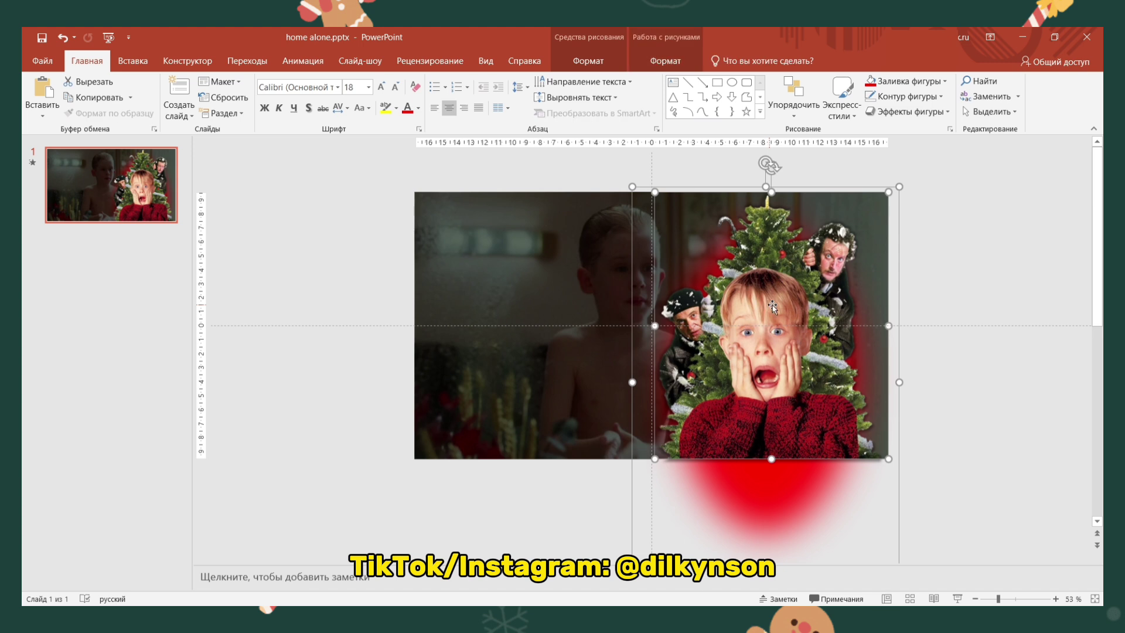
{"action": "left_click", "coordinate": [953, 280]}
{"action": "left_click", "coordinate": [790, 502], "text": "shift"}
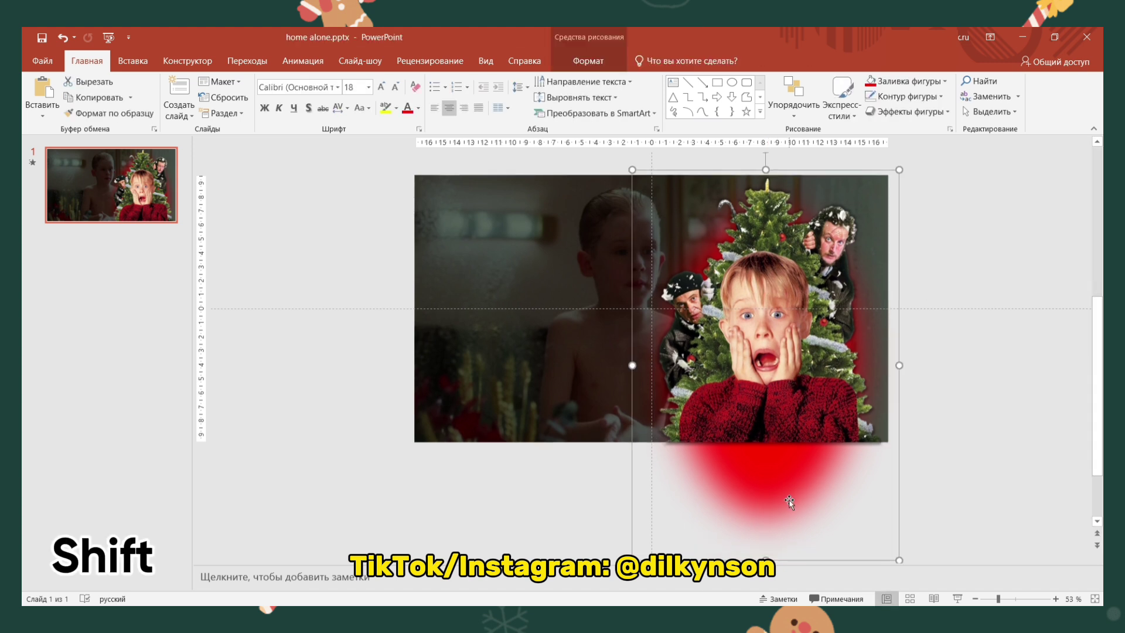
Step: Group the red glow with the Kevin cut-out, undoing the accidental drag toward the centre
{"action": "left_click", "coordinate": [775, 361], "text": "shift"}
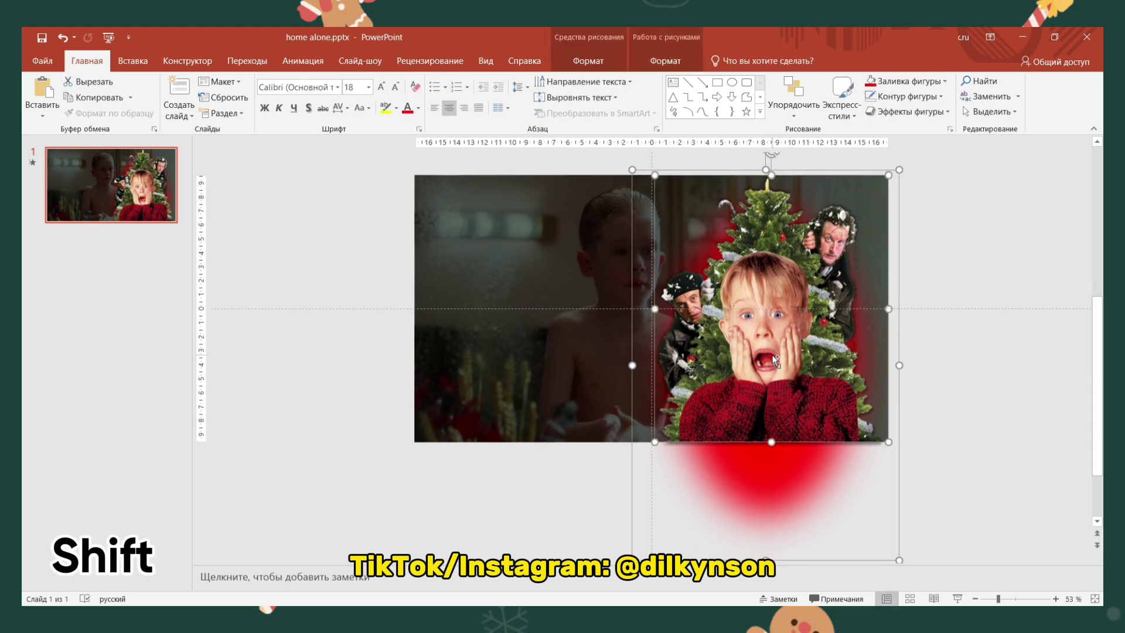
{"action": "right_click", "coordinate": [740, 285]}
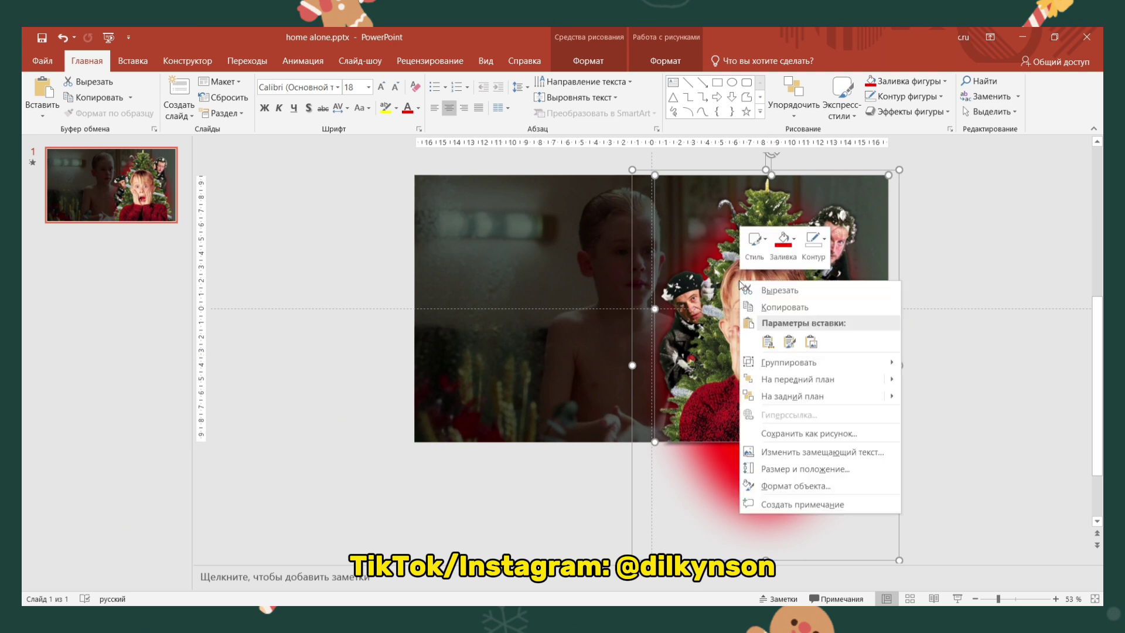
{"action": "mouse_move", "coordinate": [789, 362]}
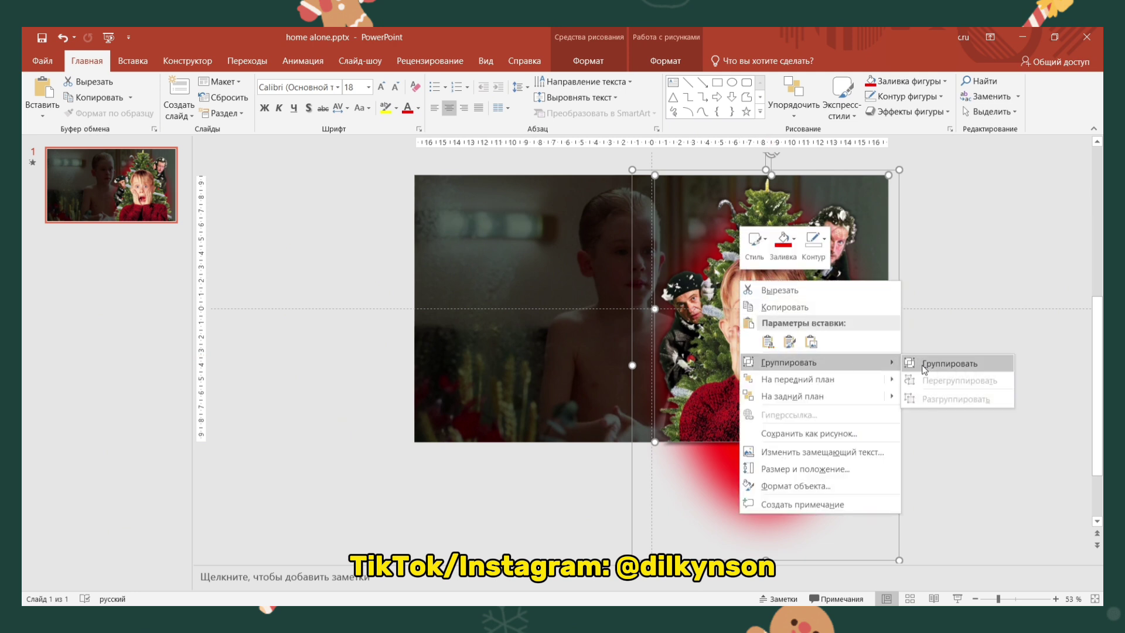
{"action": "left_click", "coordinate": [924, 368]}
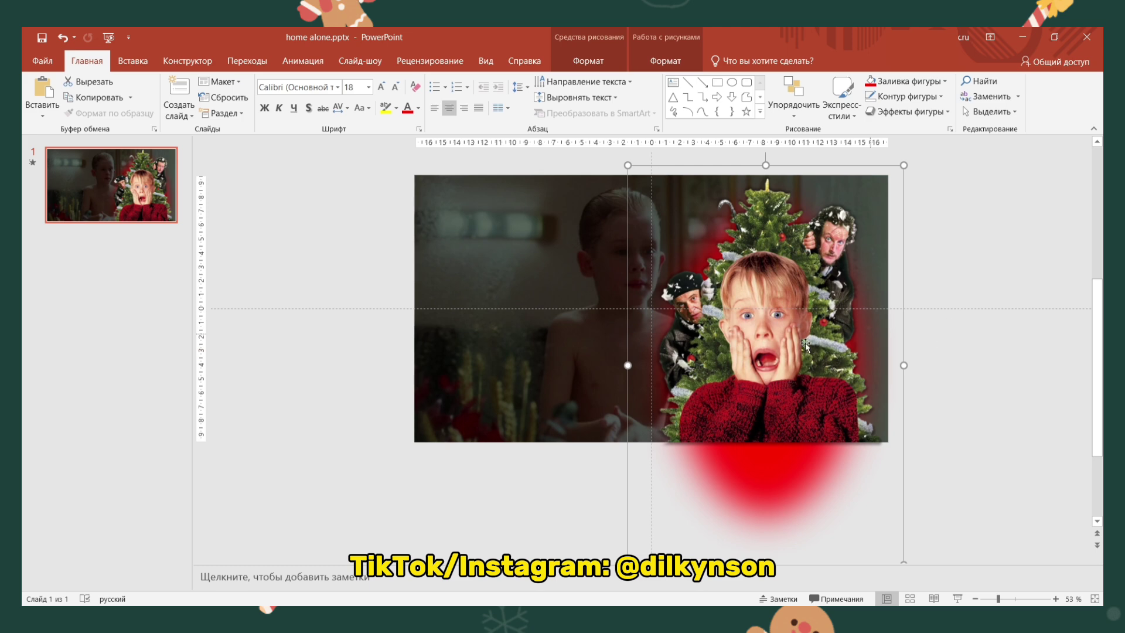
{"action": "mouse_move", "coordinate": [764, 340]}
{"action": "left_mouse_down"}
{"action": "mouse_move", "coordinate": [647, 350]}
{"action": "mouse_move", "coordinate": [662, 350]}
{"action": "left_mouse_up"}
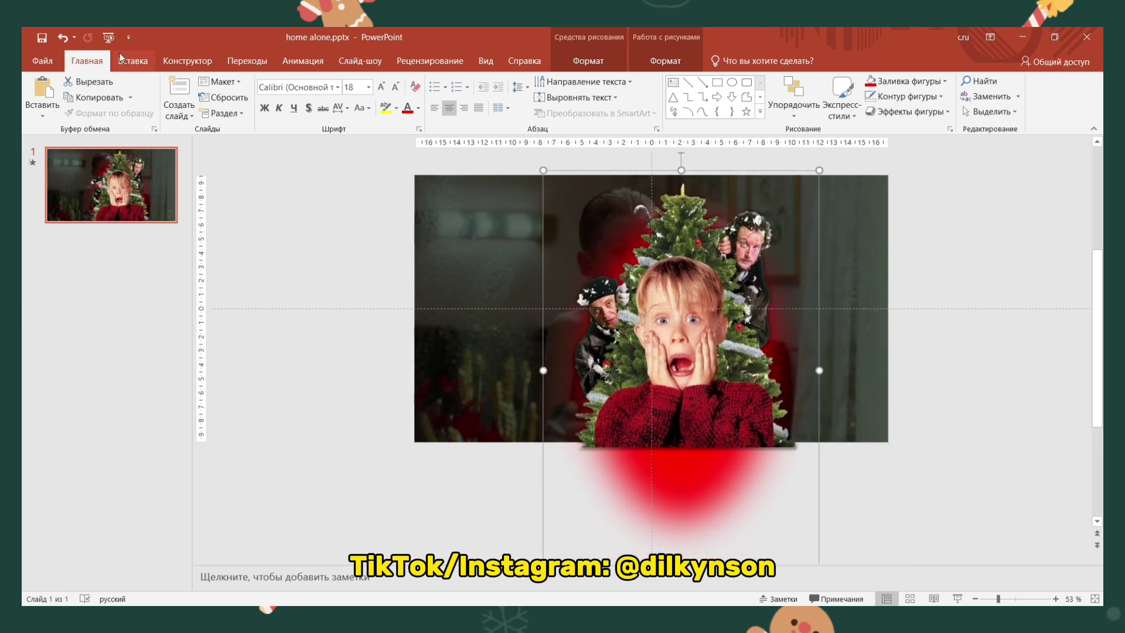
{"action": "left_click", "coordinate": [63, 38]}
{"action": "left_click", "coordinate": [981, 311]}
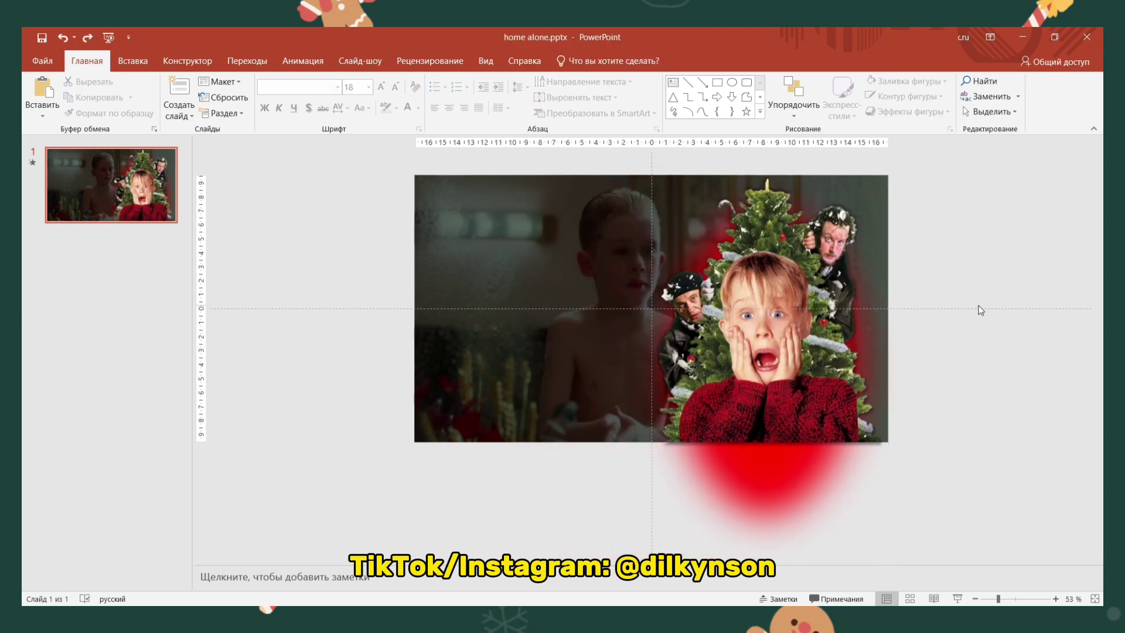
{"action": "left_click", "coordinate": [673, 83]}
Step: Type 'ЖАҚЫНДА КЕВИН ҮЙІНДЕ ЖАЛҒЫЗ ҚАЛАДЫ' in a new text box, in Montserrat ExtraBold 32 pt
{"action": "left_click", "coordinate": [332, 262]}
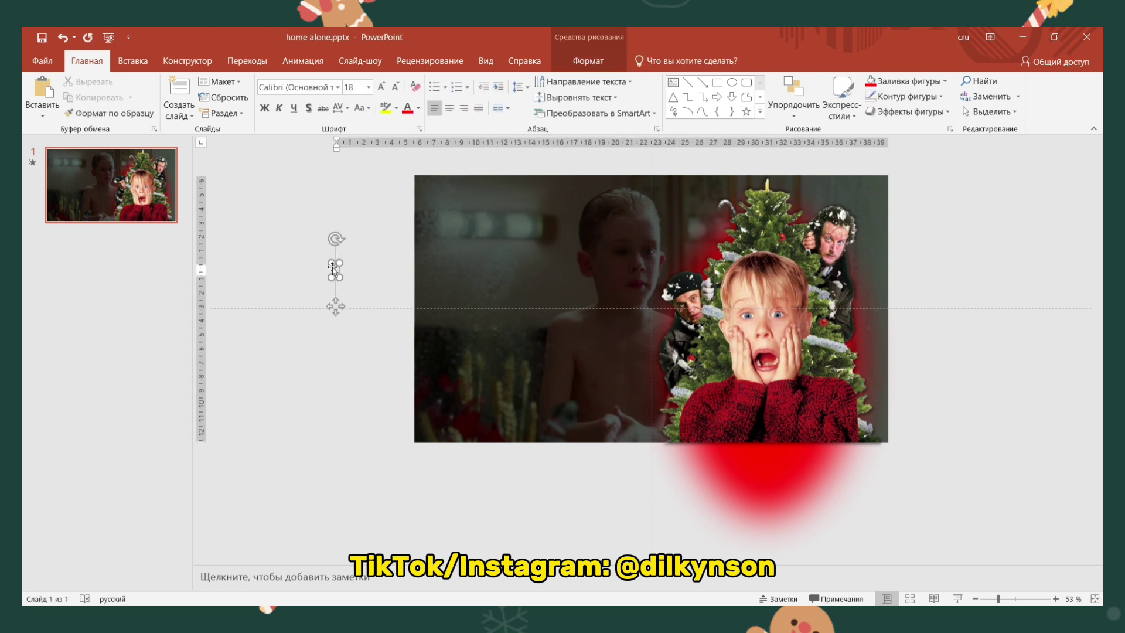
{"action": "type", "text": "ЖАҚЫНДА КЕ"}
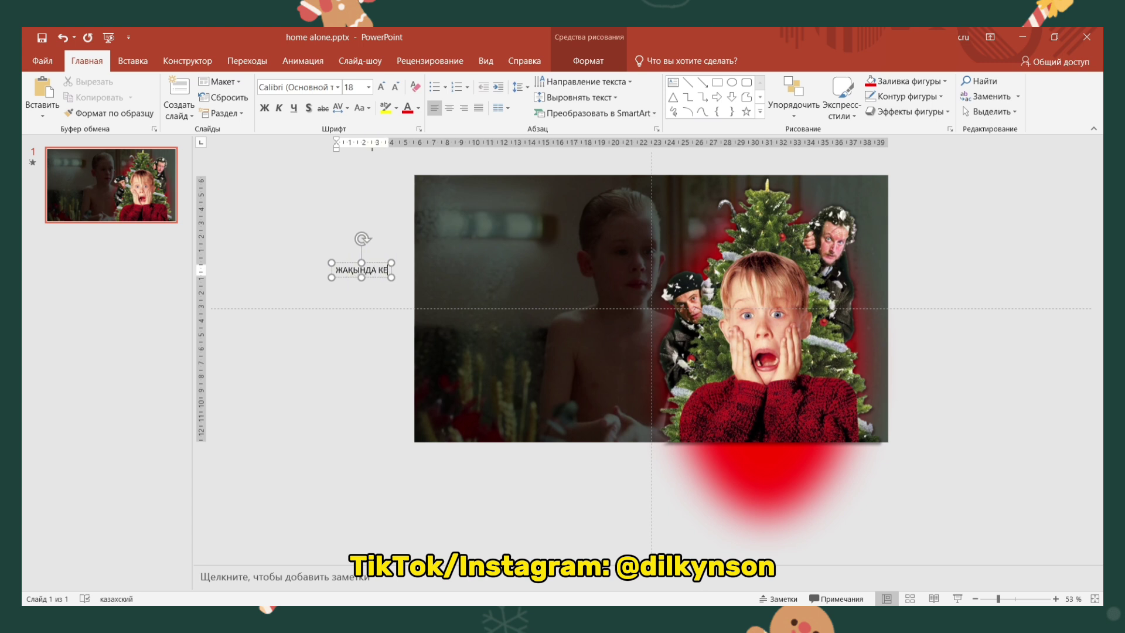
{"action": "type", "text": "ВИН Ү"}
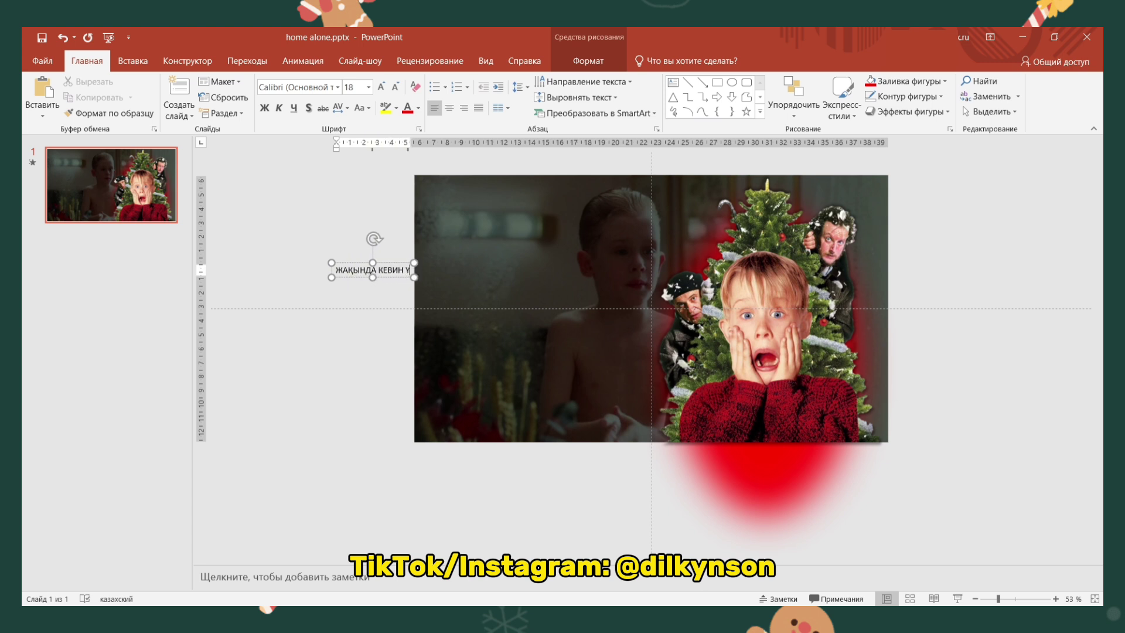
{"action": "type", "text": "ЙІНДЕ "}
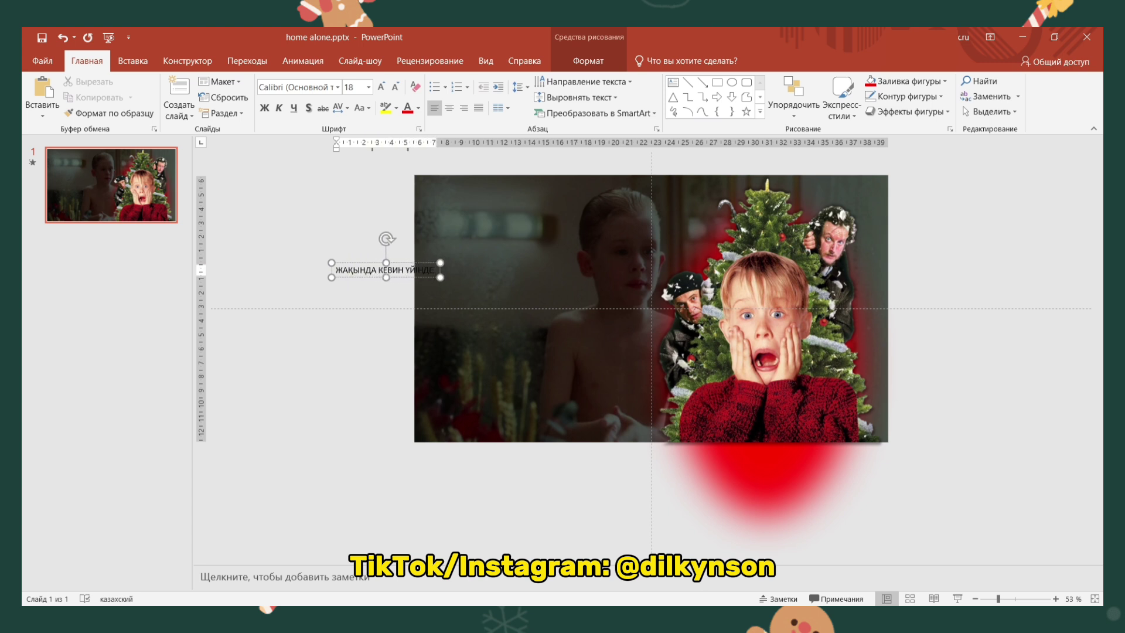
{"action": "type", "text": "ЖАЛҒЫЗ"}
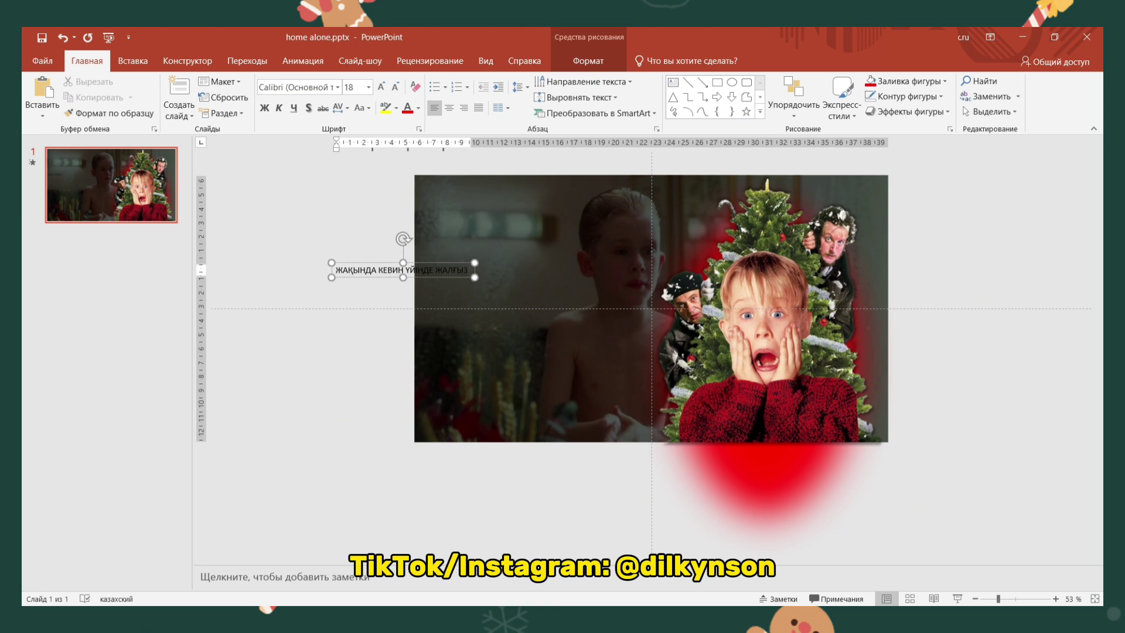
{"action": "type", "text": " ҚАЛАДЫ"}
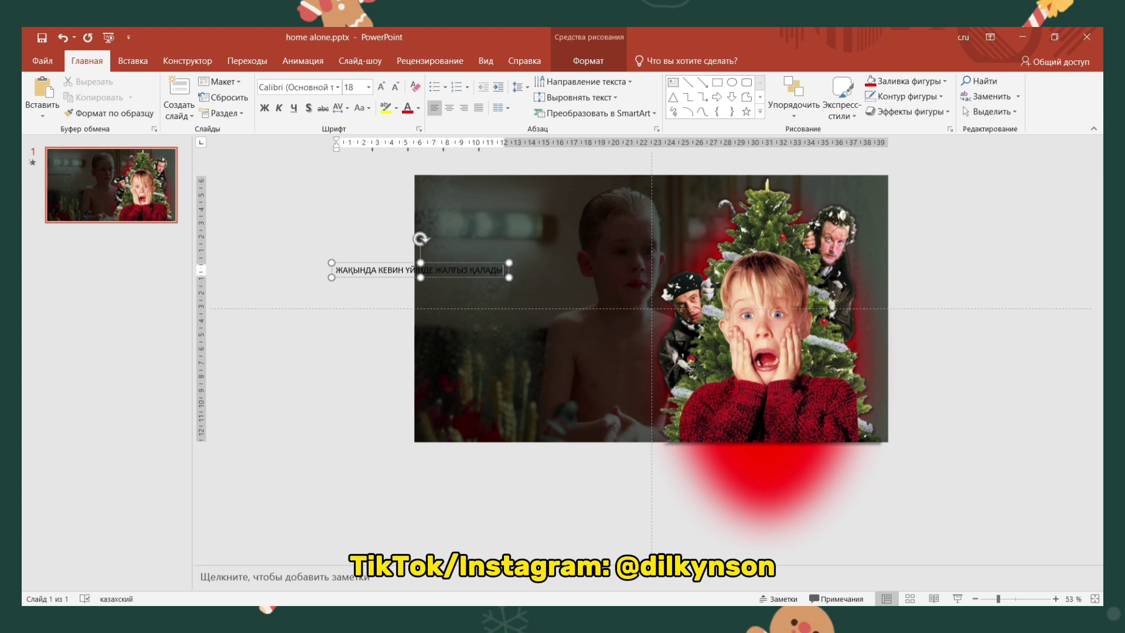
{"action": "left_click", "coordinate": [329, 262]}
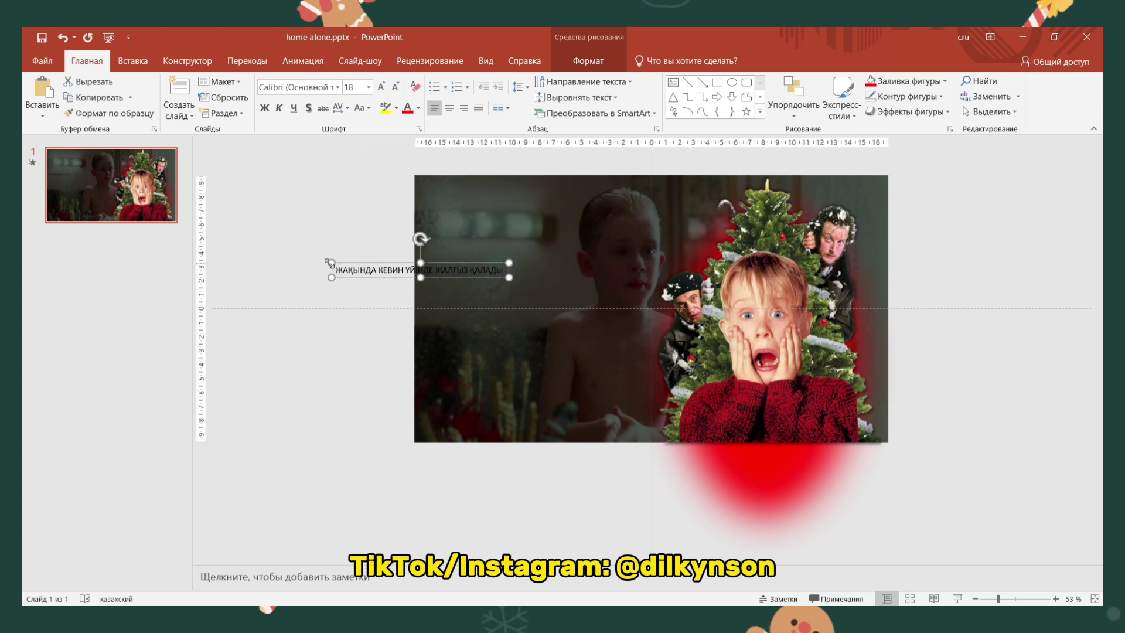
{"action": "left_click", "coordinate": [338, 89]}
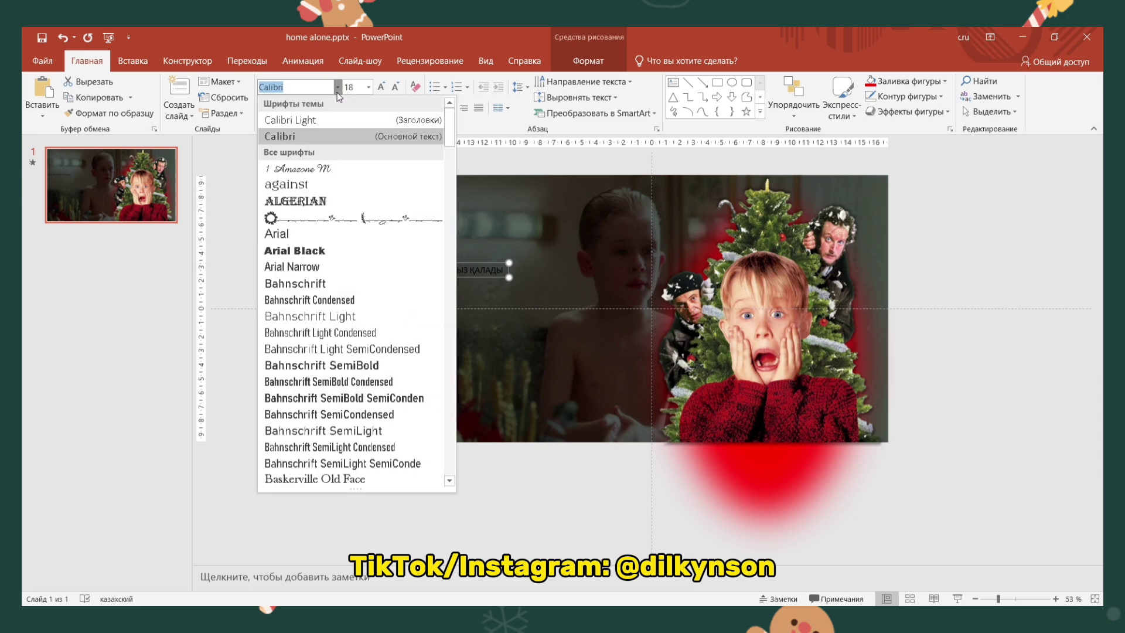
{"action": "left_click_drag", "start_coordinate": [449, 126], "coordinate": [450, 323]}
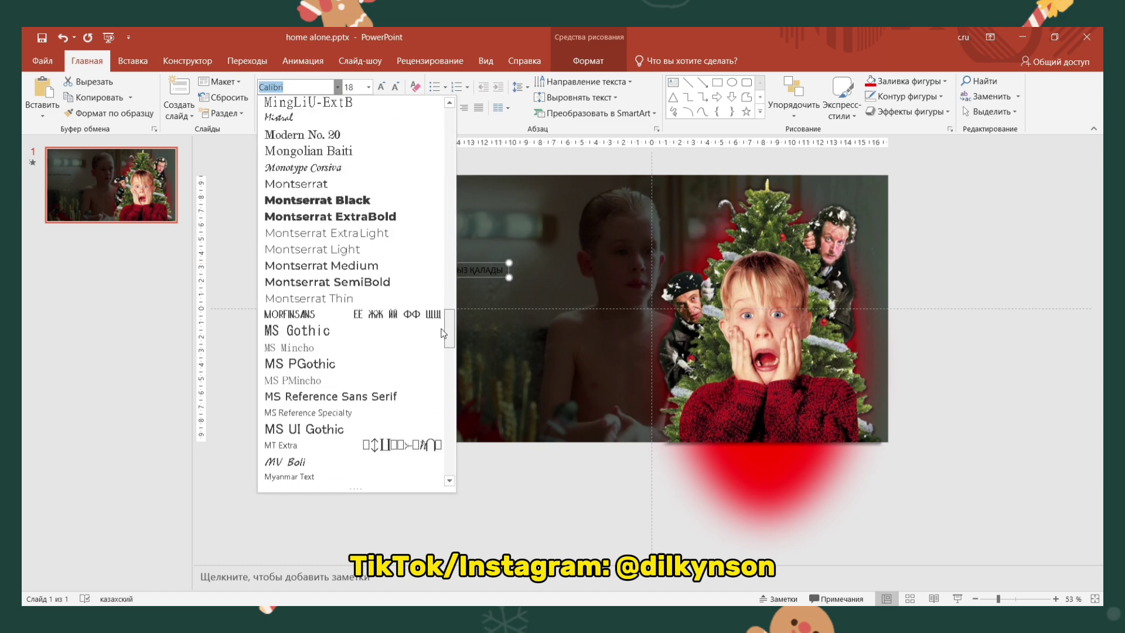
{"action": "left_click", "coordinate": [406, 267]}
{"action": "type", "text": "32"}
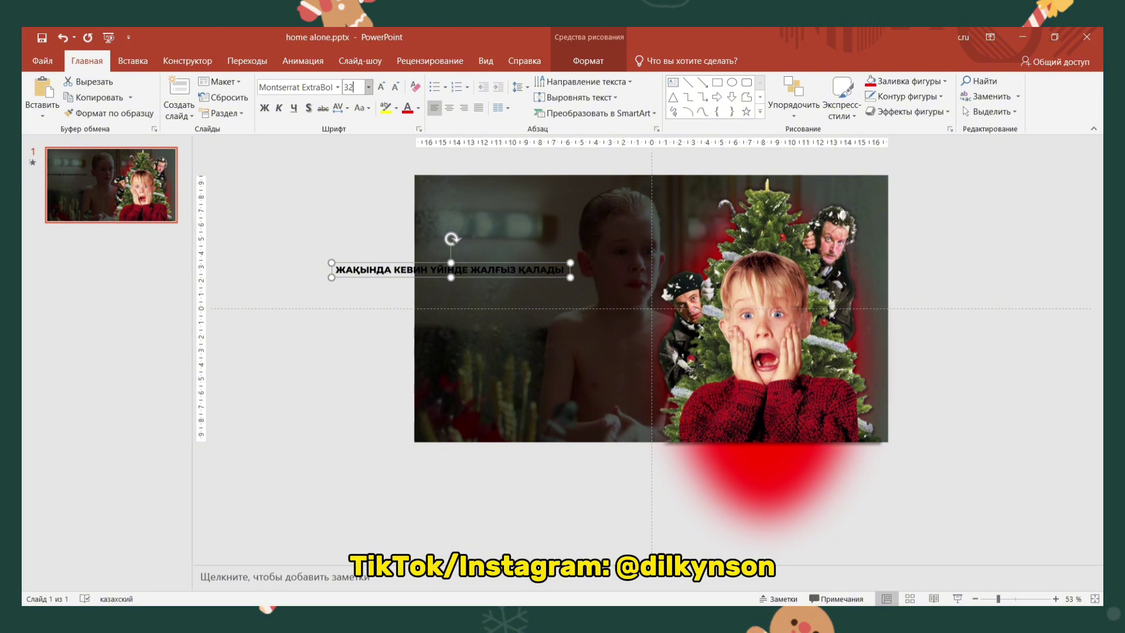
{"action": "left_click", "coordinate": [294, 185]}
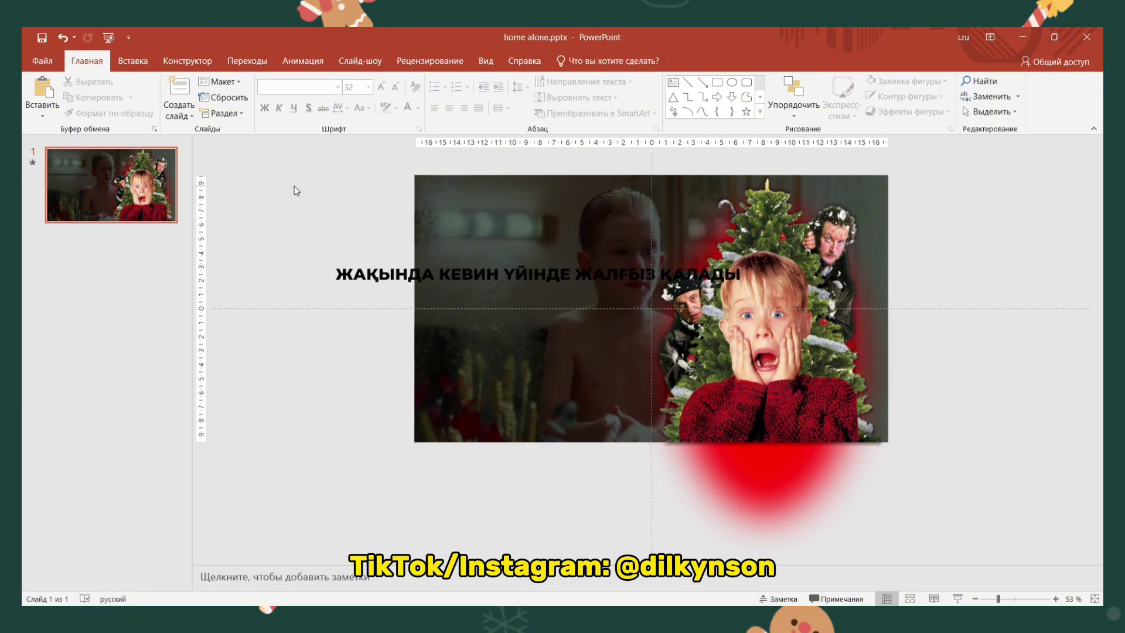
Step: Make the headline white, narrow it to wrap onto three lines, and move it beside Kevin
{"action": "left_click", "coordinate": [328, 264]}
{"action": "left_click", "coordinate": [418, 108]}
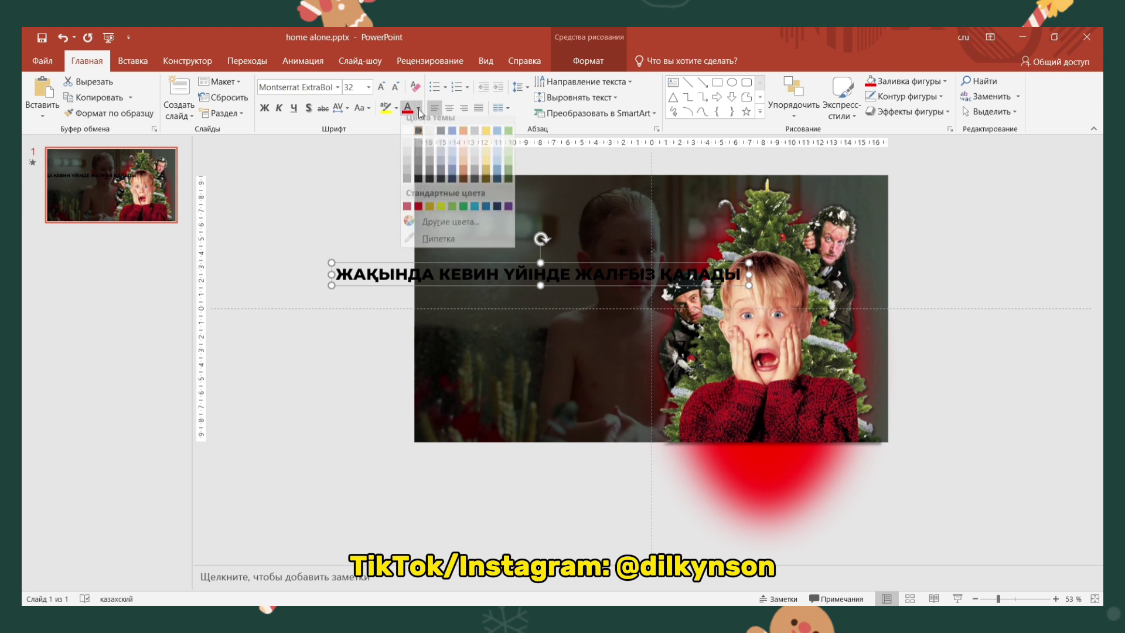
{"action": "left_click", "coordinate": [412, 147]}
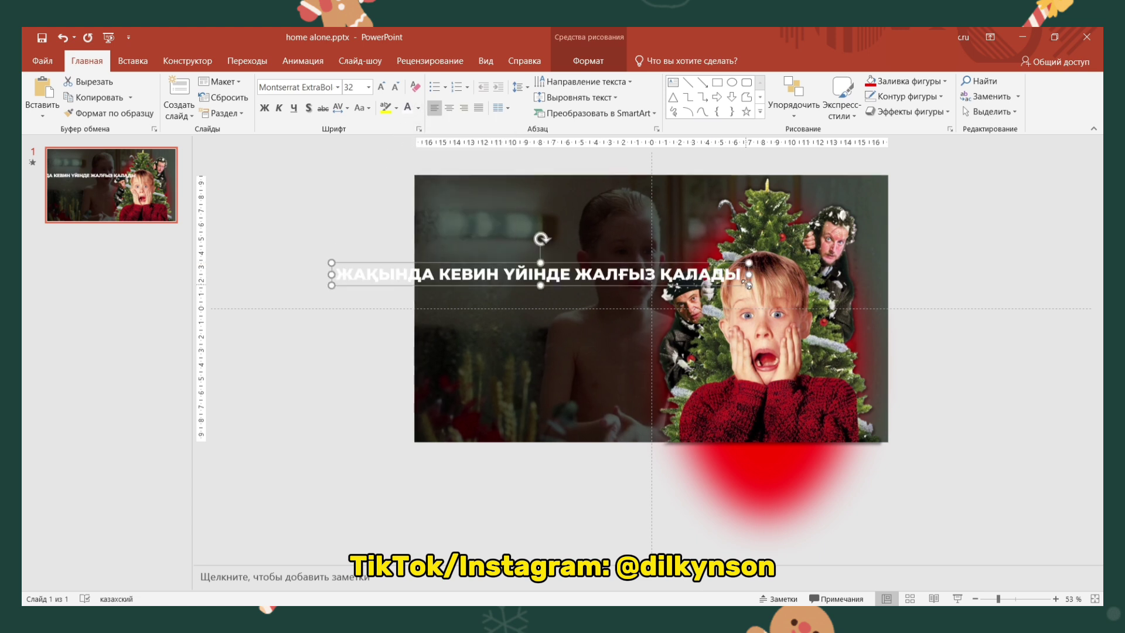
{"action": "left_click_drag", "start_coordinate": [749, 285], "coordinate": [569, 315]}
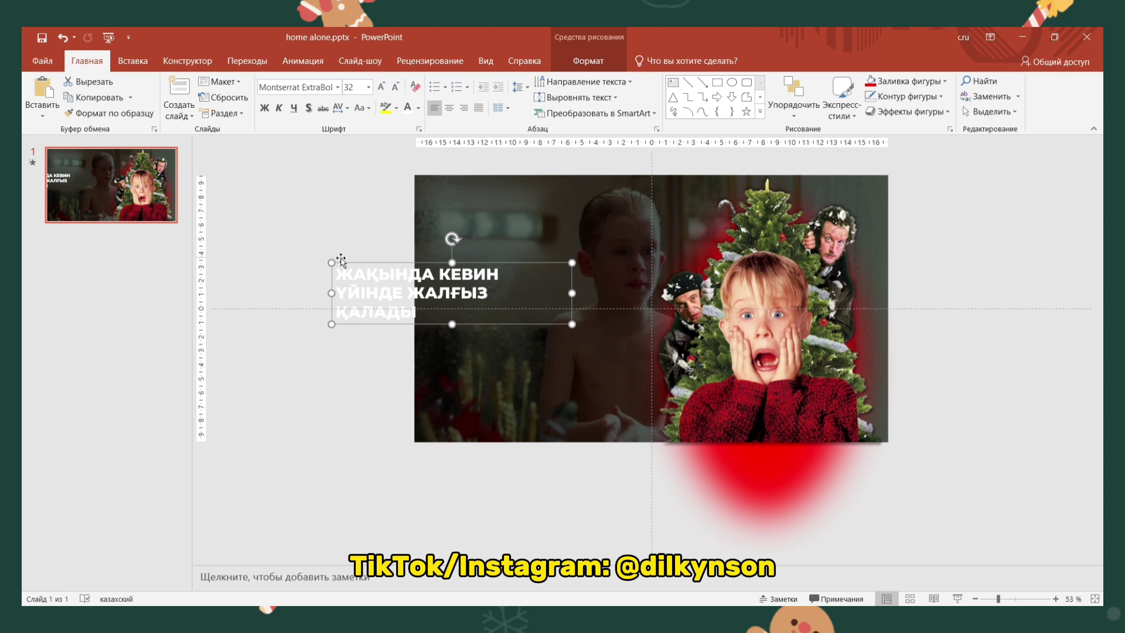
{"action": "left_click_drag", "start_coordinate": [347, 259], "coordinate": [470, 275]}
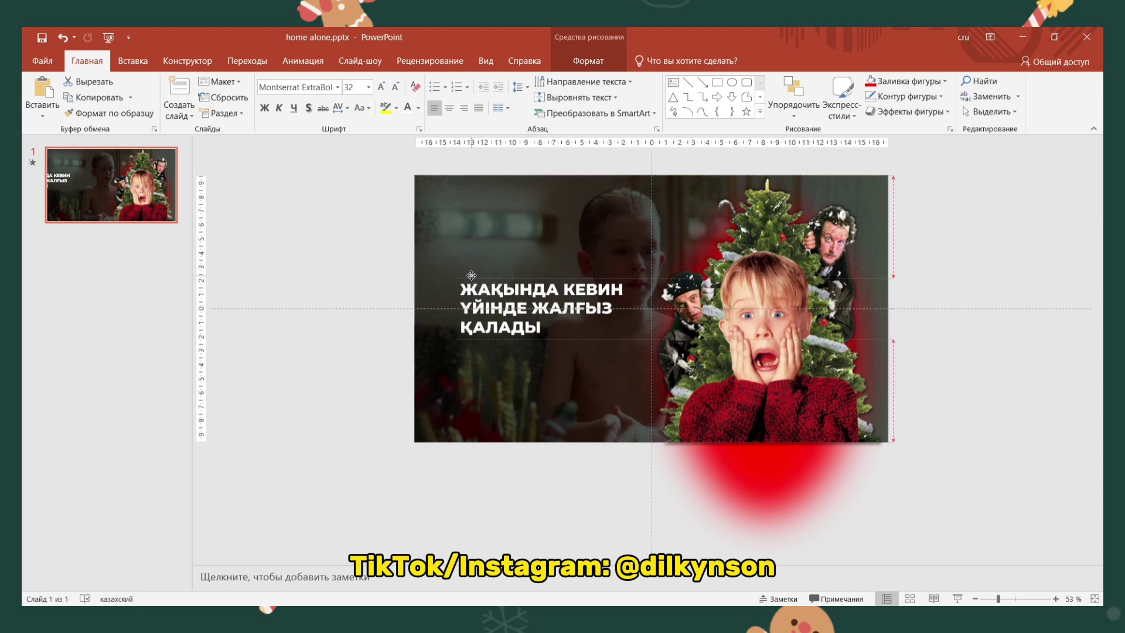
Step: Add '...' after ҚАЛАДЫ, apply a text shadow, and fine-tune the headline's width and position
{"action": "left_click", "coordinate": [538, 327]}
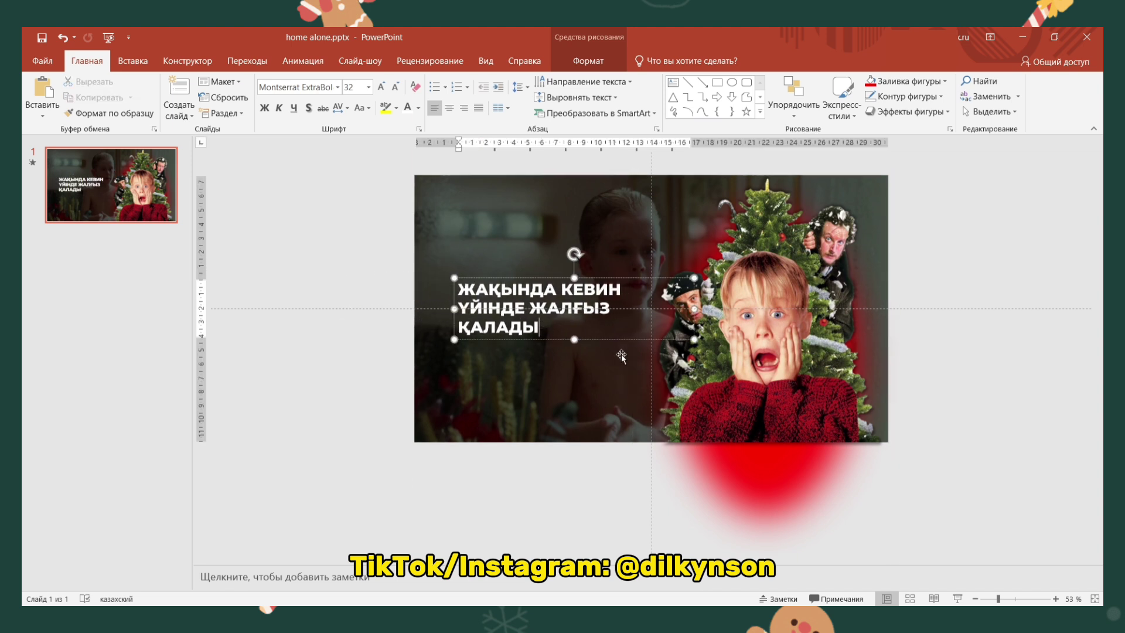
{"action": "type", "text": "..."}
{"action": "left_click", "coordinate": [453, 276]}
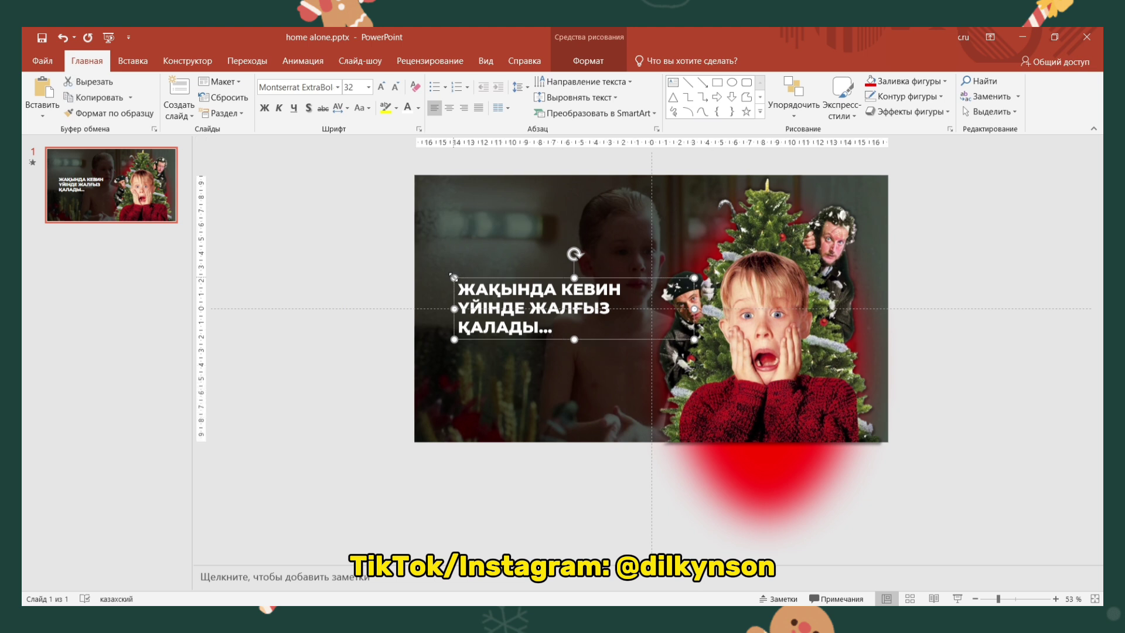
{"action": "left_click", "coordinate": [312, 111]}
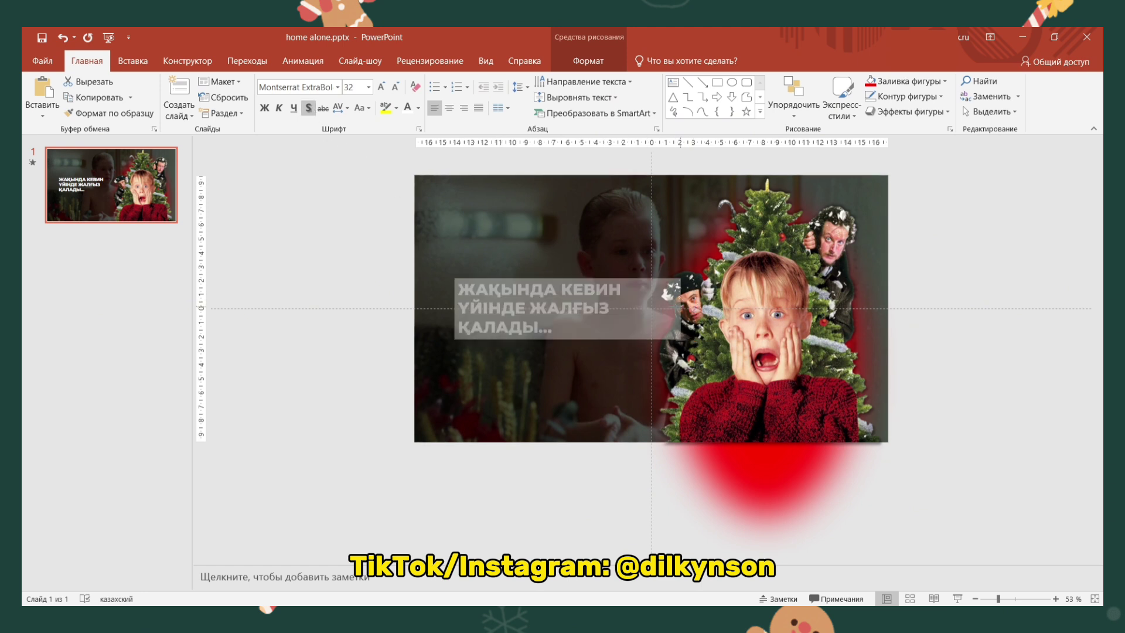
{"action": "left_click_drag", "start_coordinate": [680, 308], "coordinate": [632, 309]}
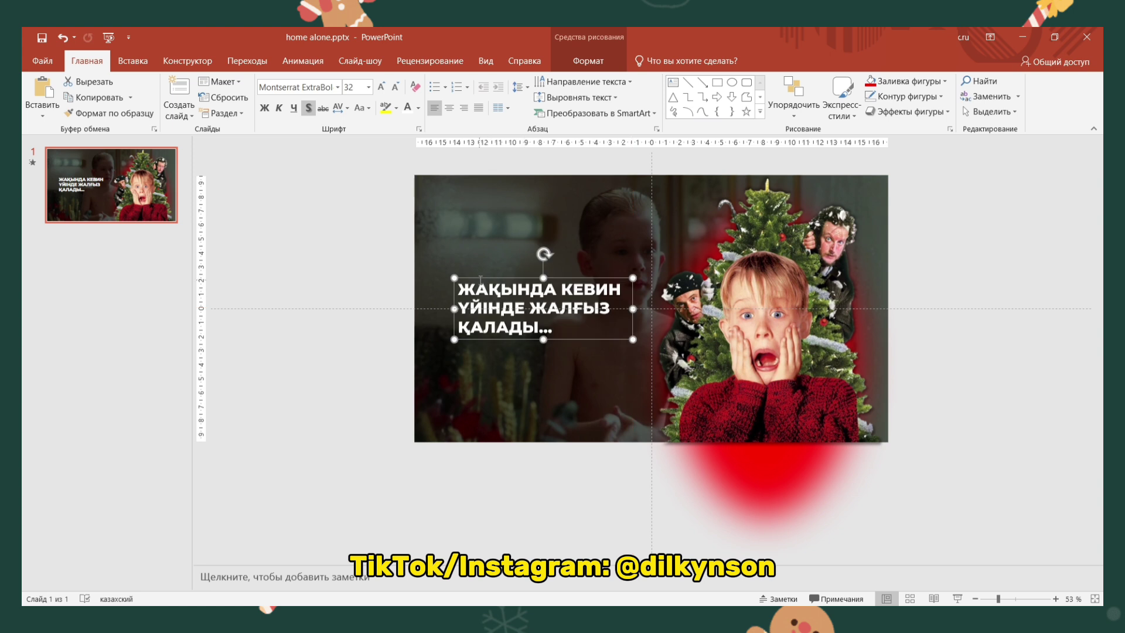
{"action": "left_click_drag", "start_coordinate": [478, 279], "coordinate": [478, 279]}
{"action": "left_click_drag", "start_coordinate": [477, 279], "coordinate": [486, 281]}
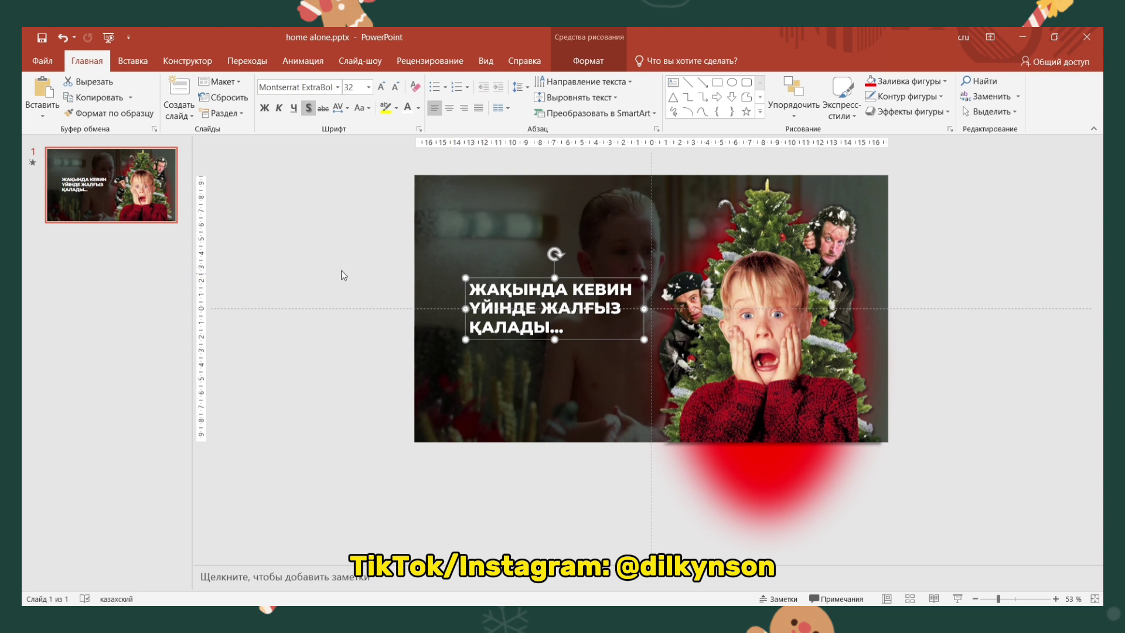
{"action": "left_click", "coordinate": [296, 274]}
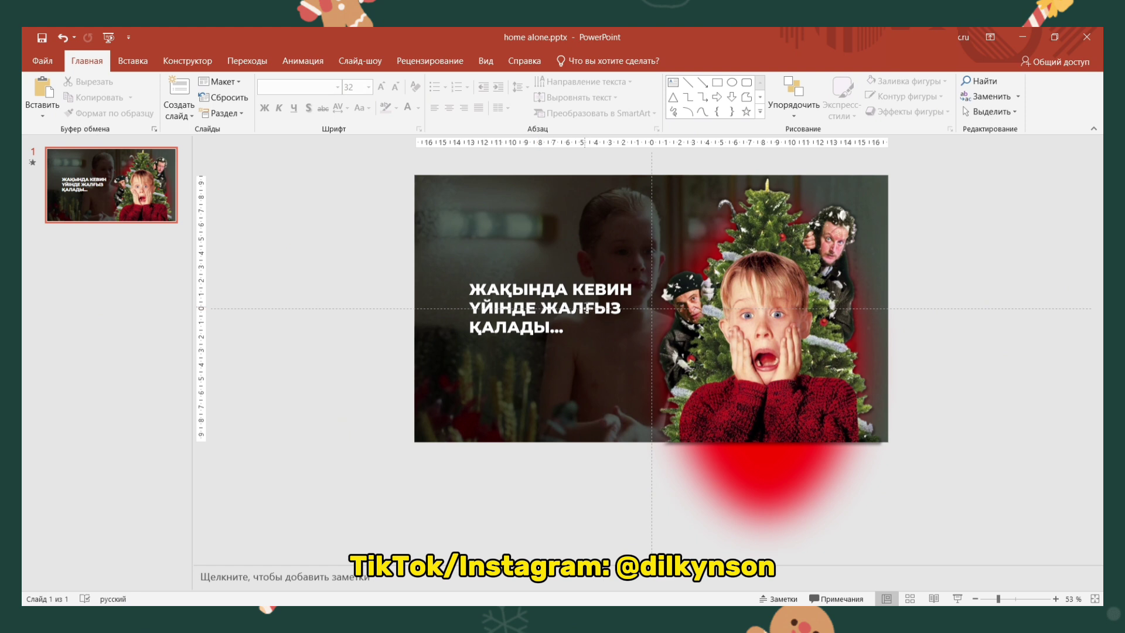
Step: Add a text box reading 'жалғыз' left of the slide in KZ Andantino script
{"action": "left_click", "coordinate": [673, 82]}
{"action": "left_click", "coordinate": [338, 248]}
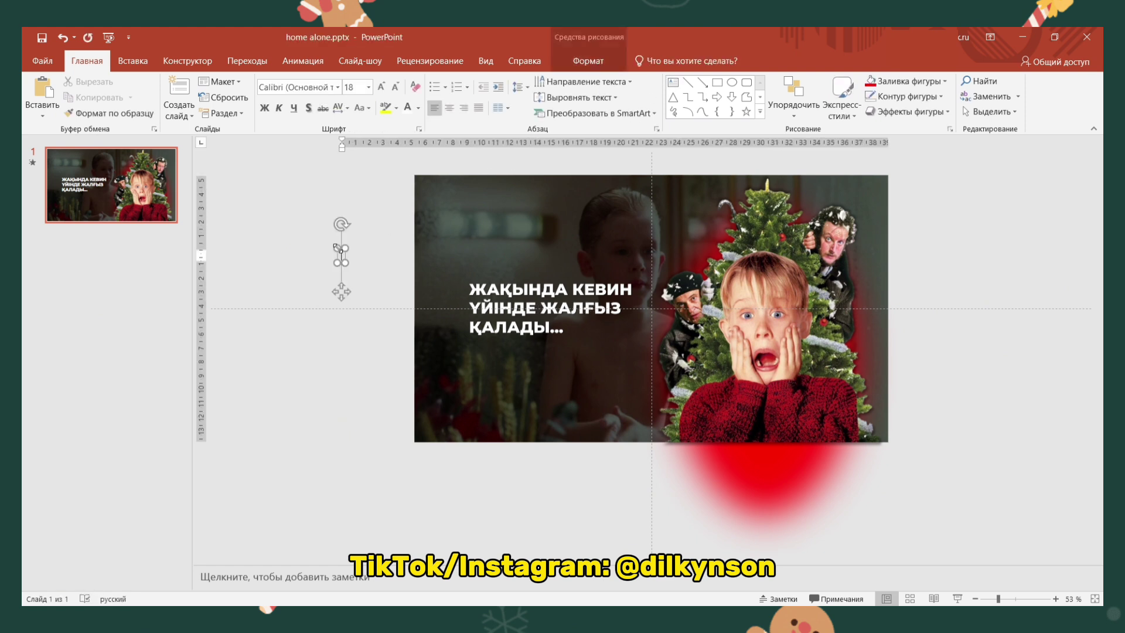
{"action": "type", "text": "жалғыз"}
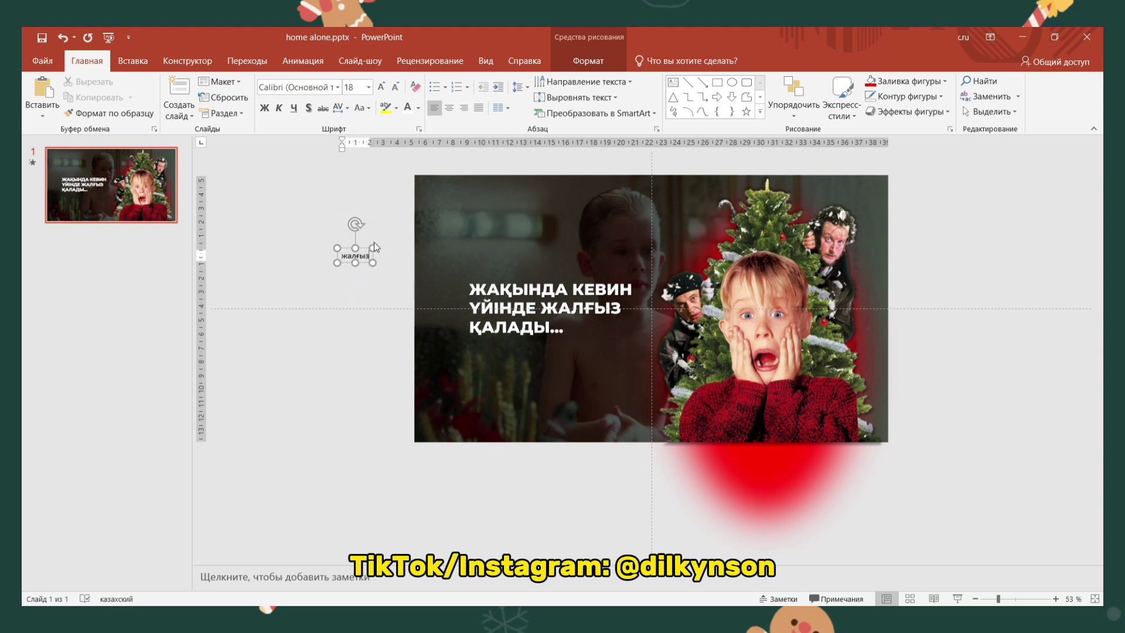
{"action": "left_click", "coordinate": [374, 243]}
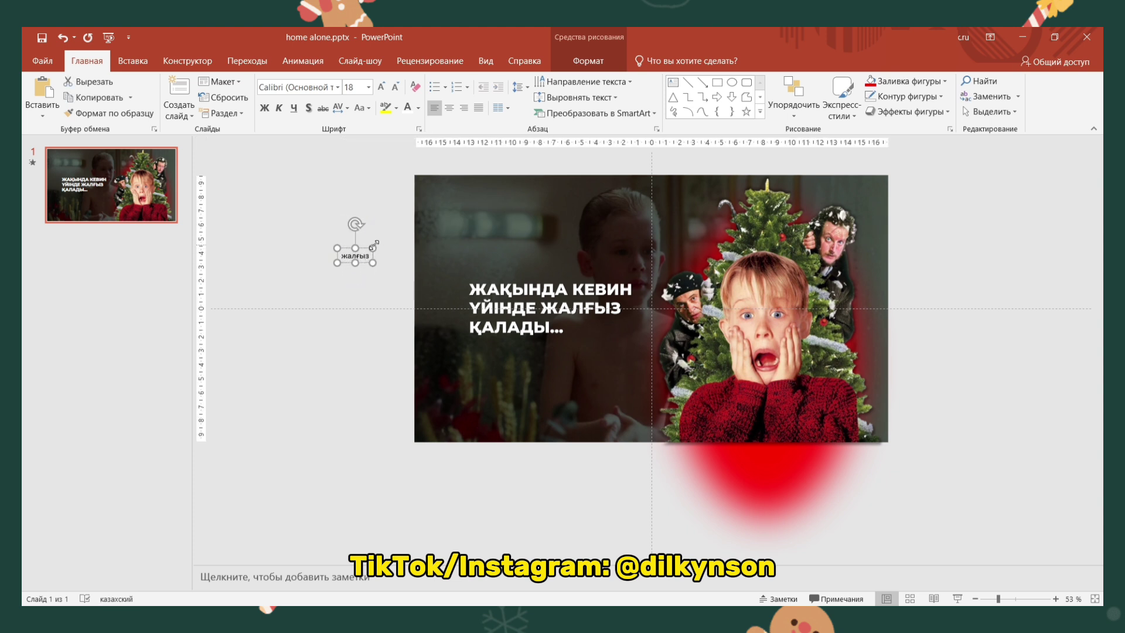
{"action": "left_click", "coordinate": [338, 87]}
{"action": "mouse_move", "coordinate": [446, 122]}
{"action": "left_mouse_down"}
{"action": "mouse_move", "coordinate": [446, 275]}
{"action": "mouse_move", "coordinate": [445, 262]}
{"action": "left_mouse_up"}
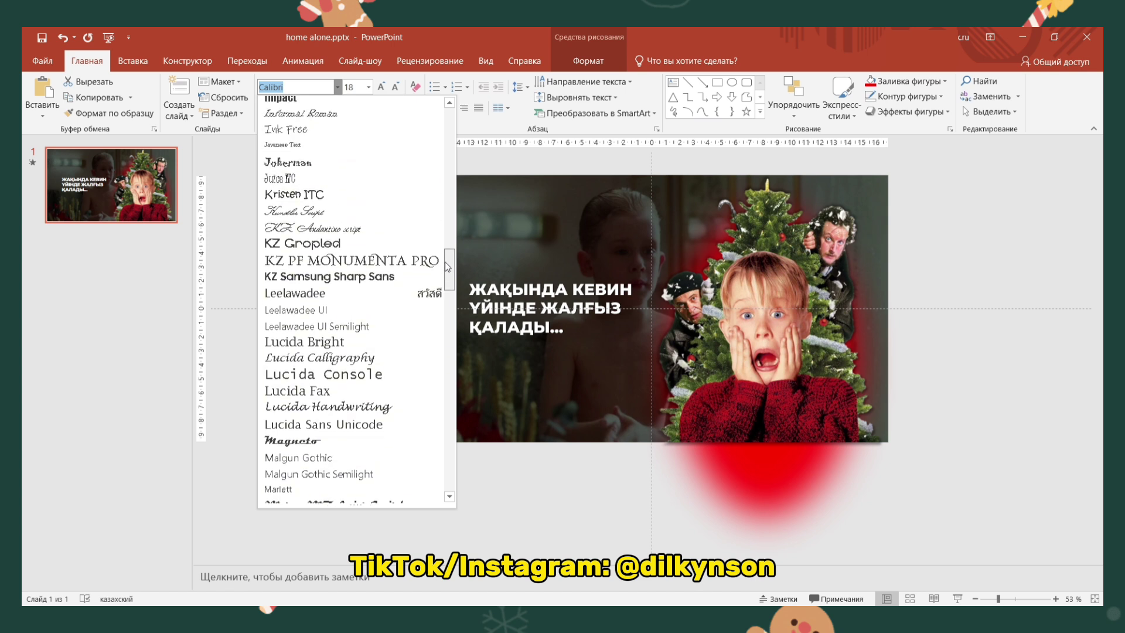
{"action": "left_click", "coordinate": [364, 230]}
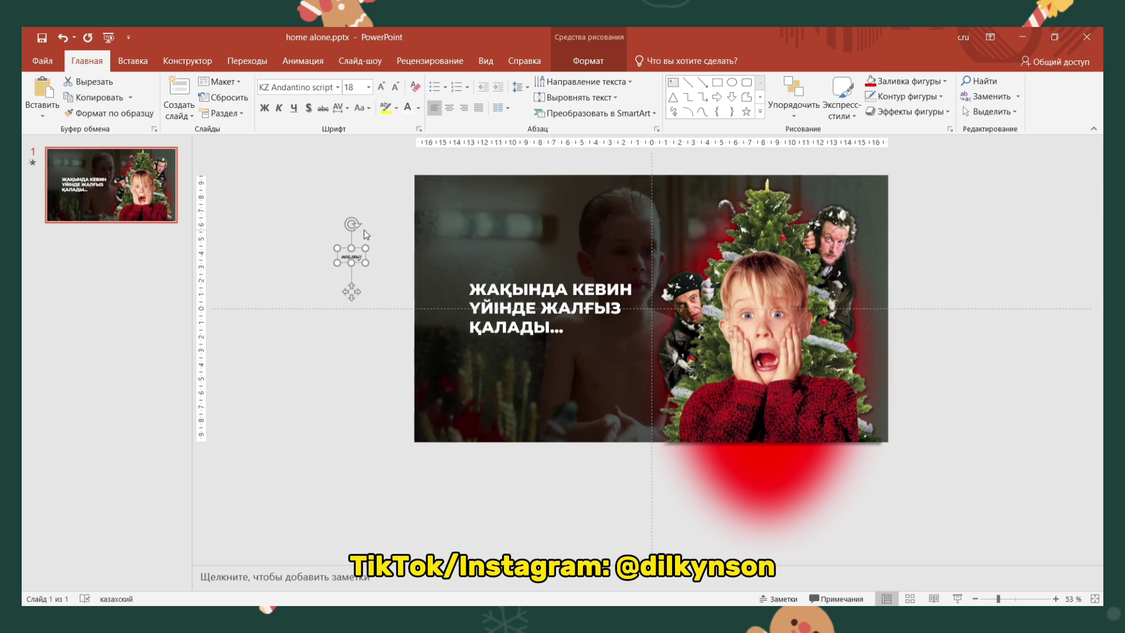
Step: Make жалғыз 80 pt and red with a text shadow, positioned beside the slide
{"action": "left_click", "coordinate": [355, 88]}
{"action": "type", "text": "80"}
{"action": "key", "text": "Return"}
{"action": "left_click", "coordinate": [368, 258]}
{"action": "left_click", "coordinate": [368, 248]}
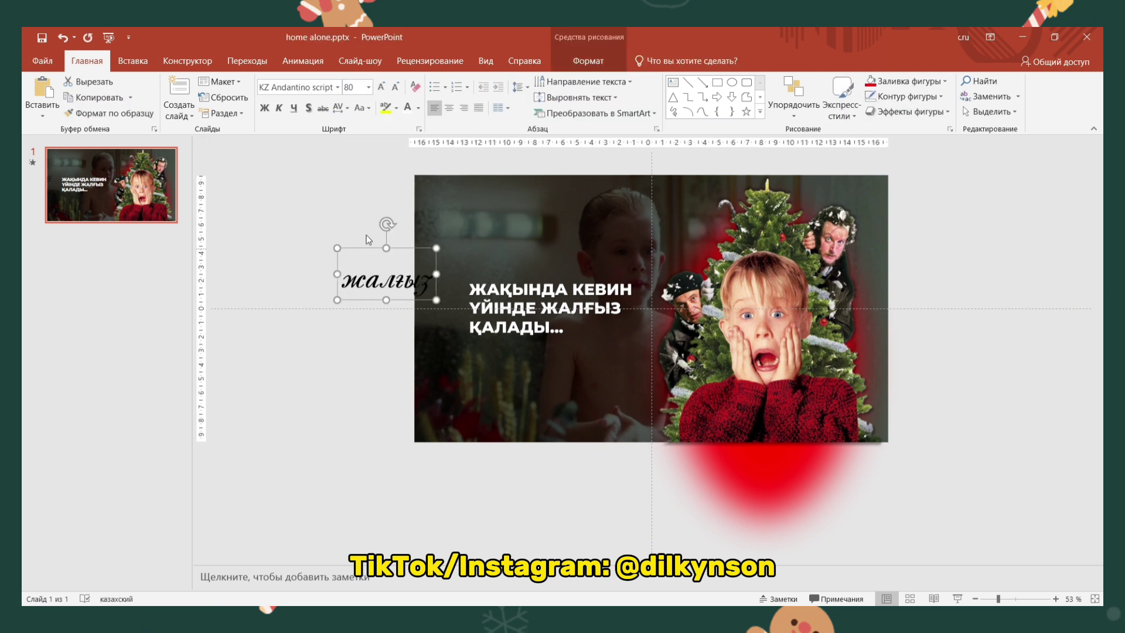
{"action": "left_click", "coordinate": [418, 108]}
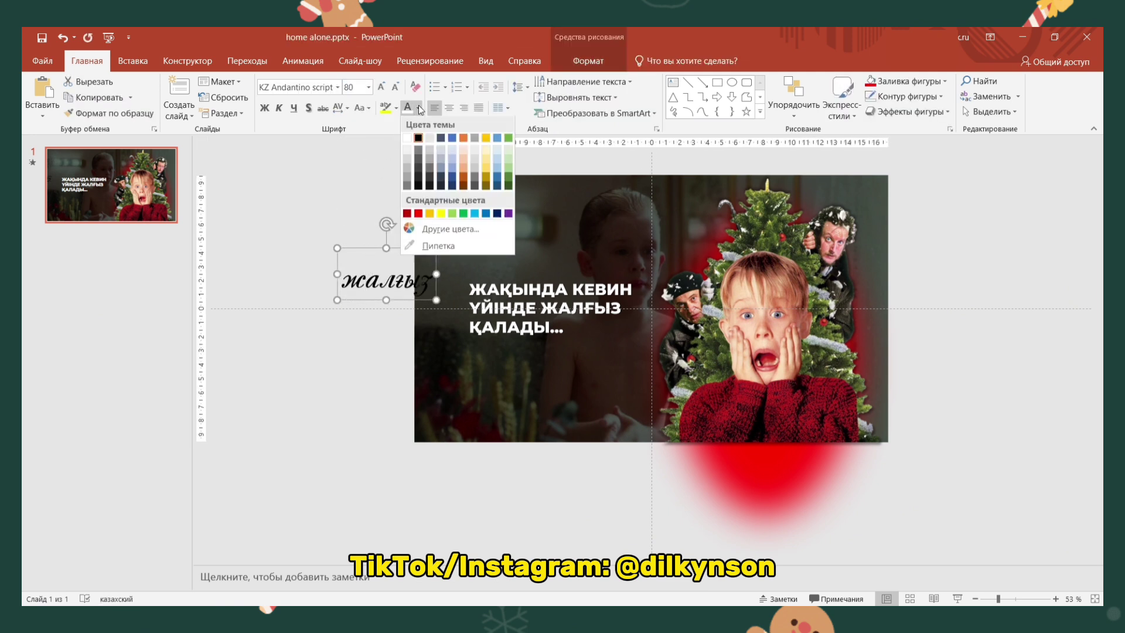
{"action": "left_click", "coordinate": [418, 214]}
{"action": "mouse_move", "coordinate": [391, 245]}
{"action": "left_mouse_down"}
{"action": "mouse_move", "coordinate": [592, 272]}
{"action": "mouse_move", "coordinate": [361, 235]}
{"action": "left_mouse_up"}
{"action": "left_click", "coordinate": [308, 111]}
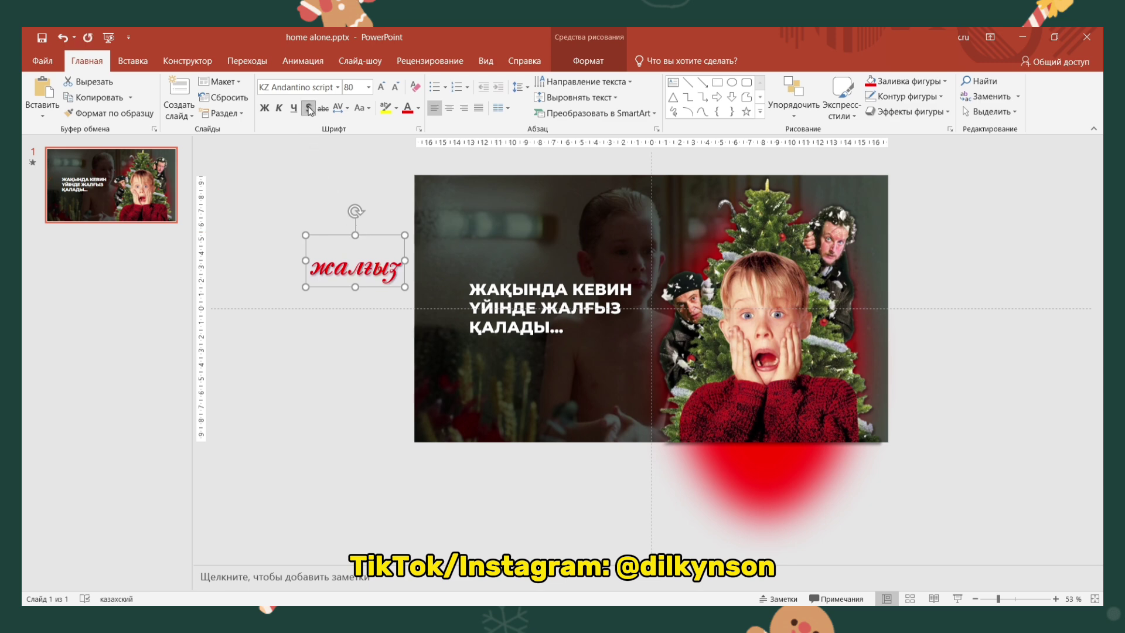
{"action": "scroll", "coordinate": [568, 342], "scroll_direction": "up", "scroll_amount": 2, "text": "ctrl"}
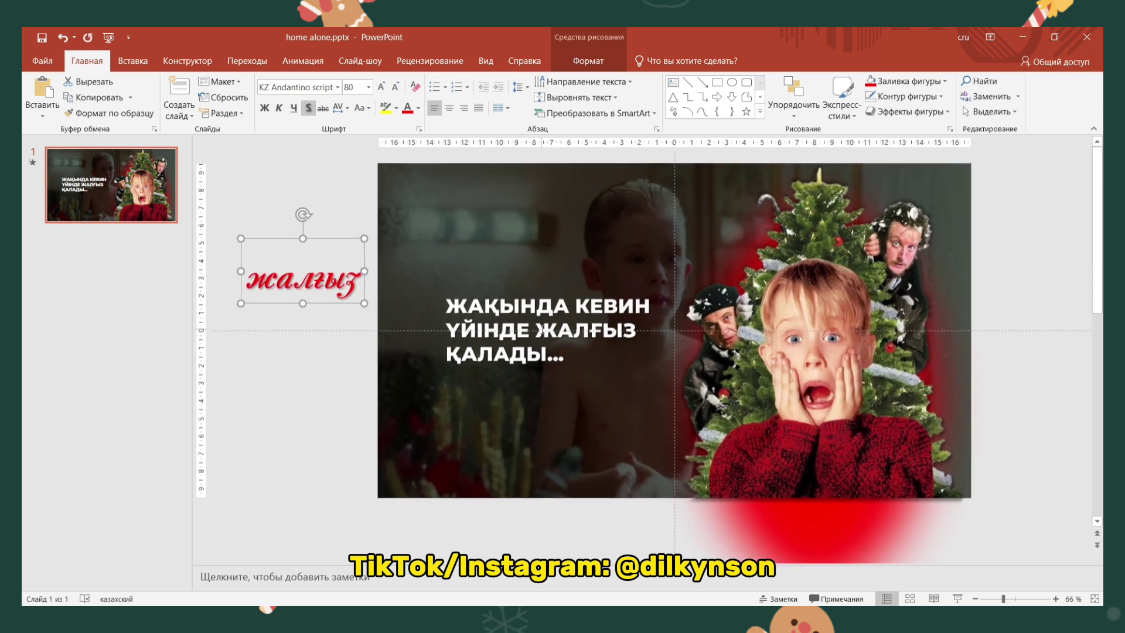
{"action": "left_click", "coordinate": [540, 330]}
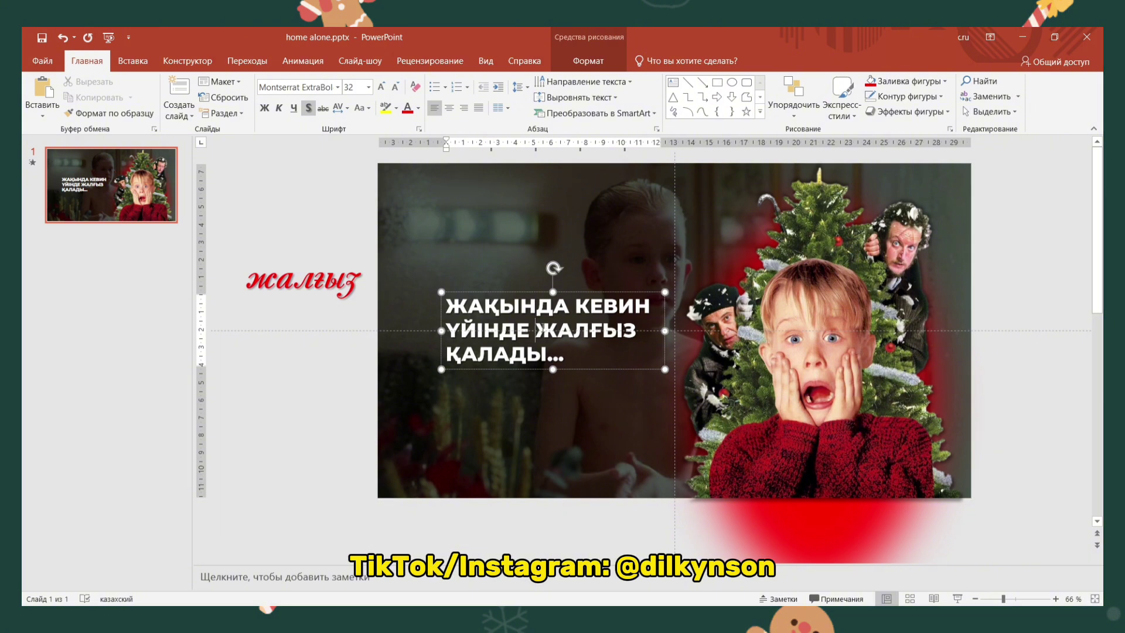
Step: Set the text fill transparency of the headline word ЖАЛҒЫЗ to 100% in Format Shape
{"action": "left_click_drag", "start_coordinate": [534, 329], "coordinate": [633, 335]}
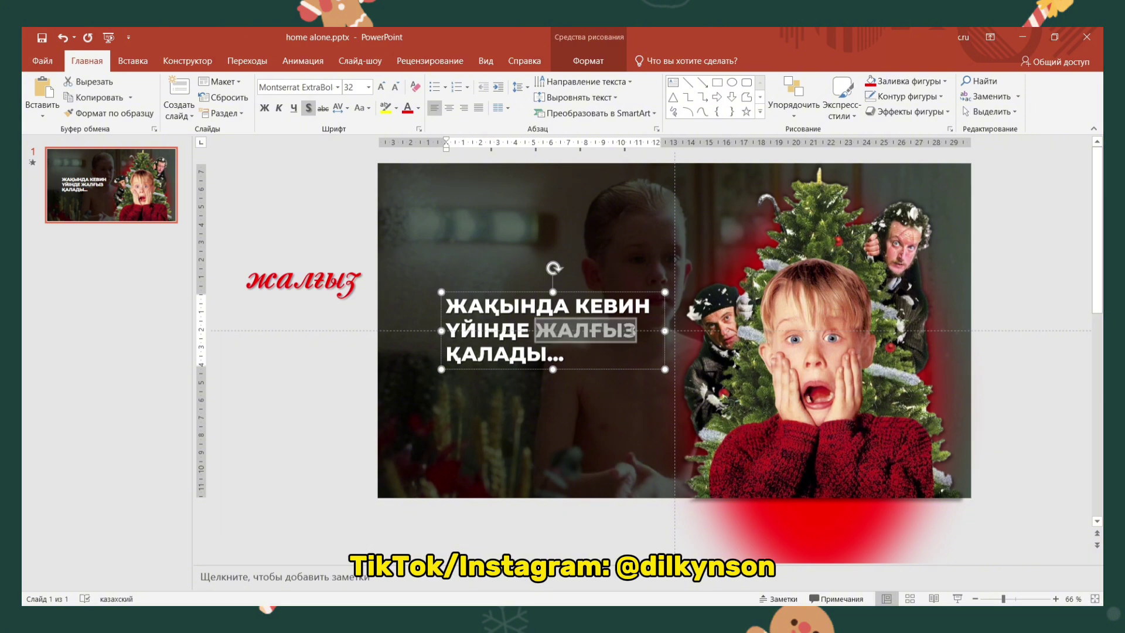
{"action": "right_click", "coordinate": [617, 325]}
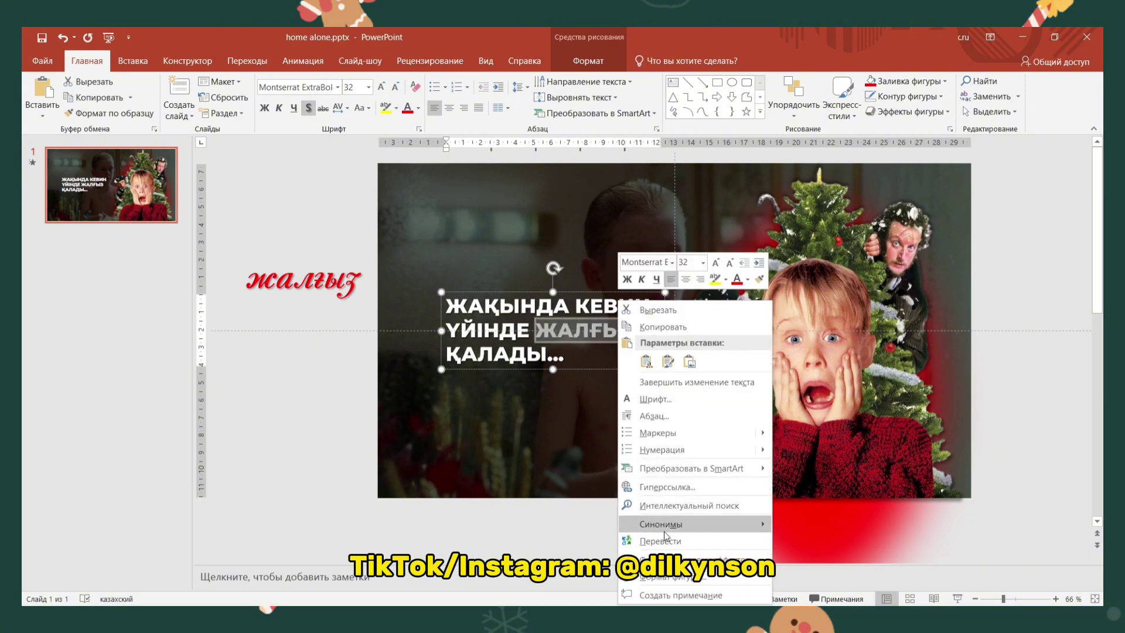
{"action": "left_click", "coordinate": [661, 577]}
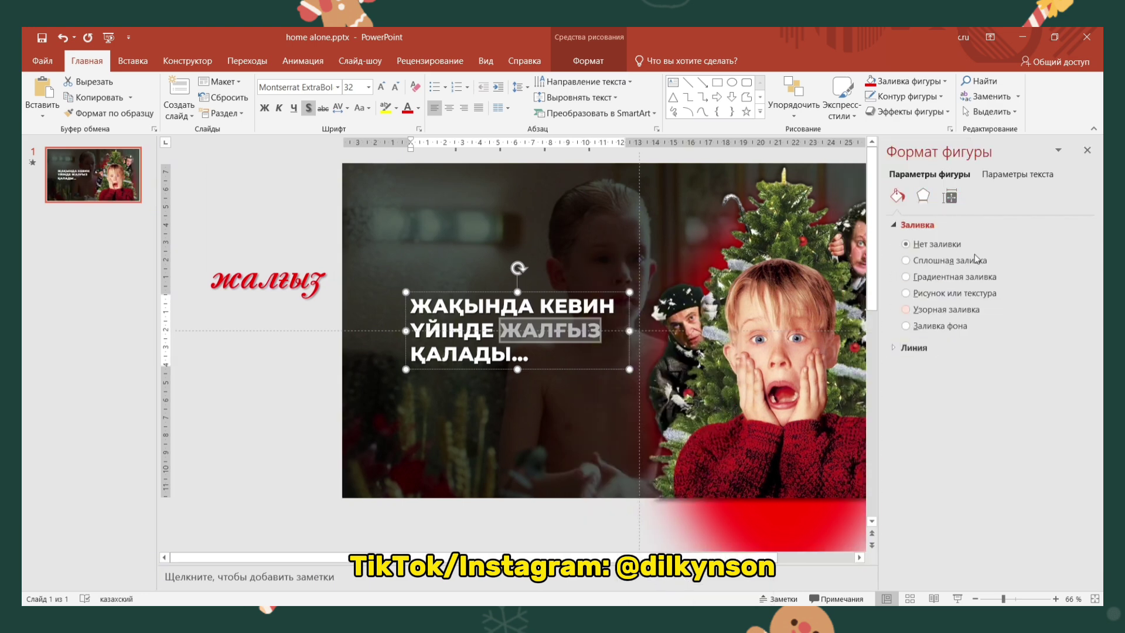
{"action": "left_click", "coordinate": [1013, 175]}
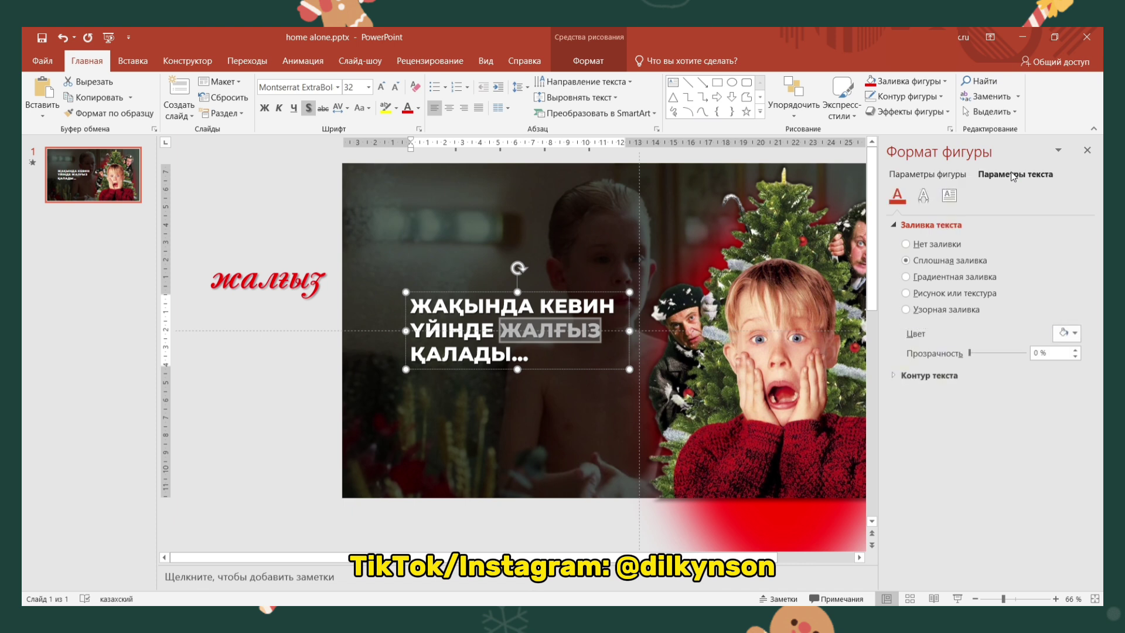
{"action": "left_click_drag", "start_coordinate": [970, 354], "coordinate": [1046, 358]}
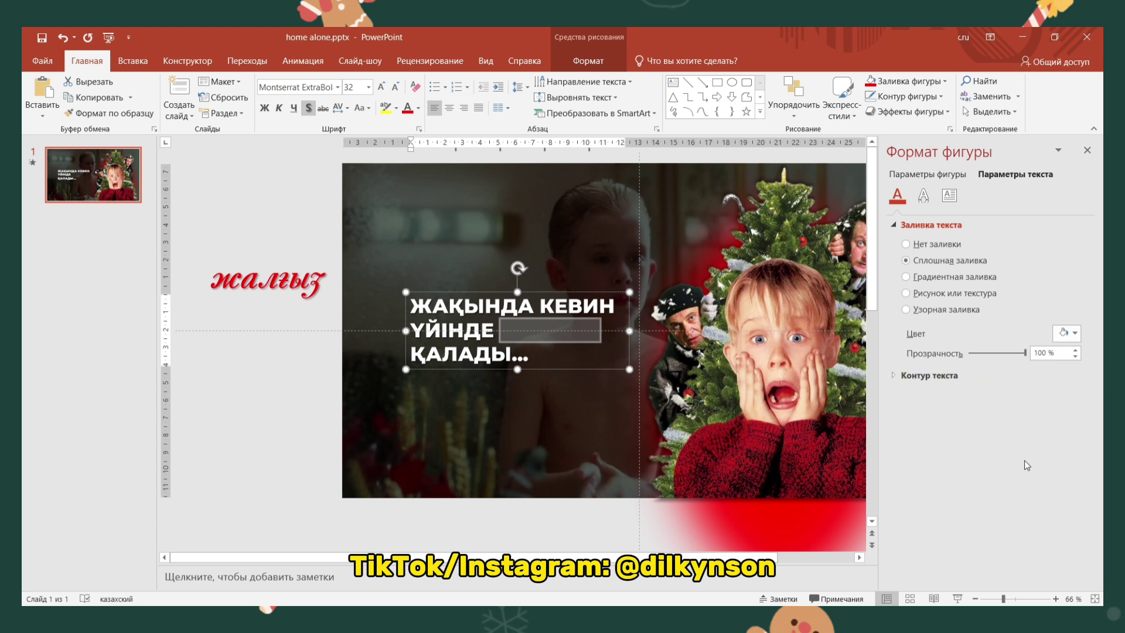
{"action": "left_click_drag", "start_coordinate": [1026, 353], "coordinate": [1039, 406]}
{"action": "left_click", "coordinate": [1088, 151]}
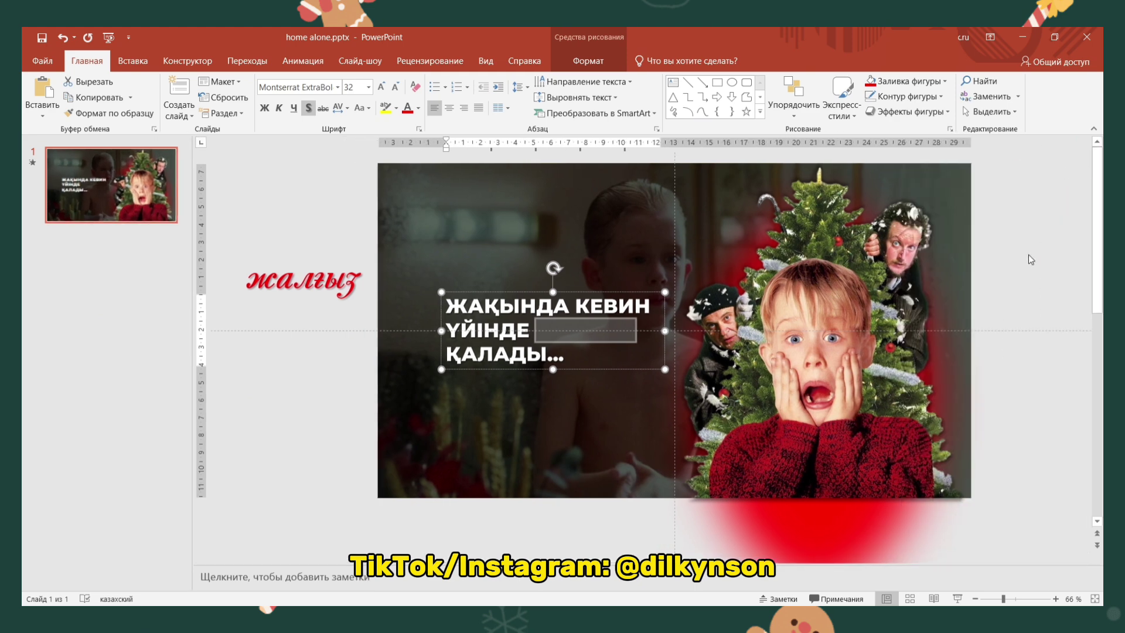
{"action": "left_click", "coordinate": [1027, 258]}
Step: Move the red жалғыз into the gap after ҮЙІНДЕ, nudging it left to fit
{"action": "left_click", "coordinate": [315, 267]}
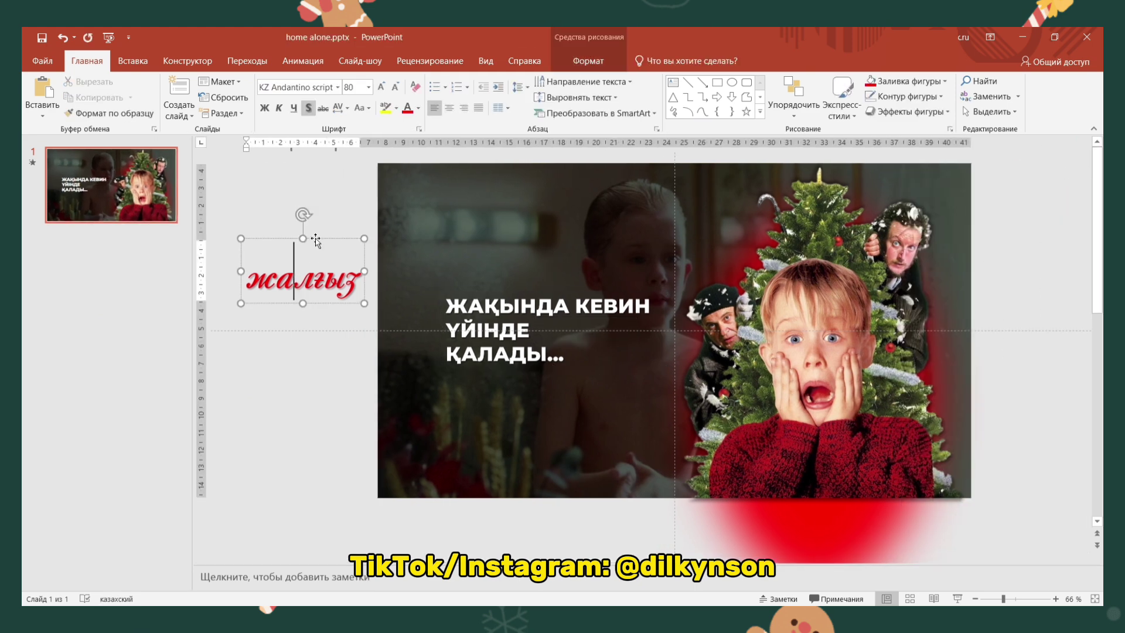
{"action": "left_click_drag", "start_coordinate": [316, 240], "coordinate": [609, 287]}
{"action": "scroll", "coordinate": [593, 356], "scroll_direction": "up", "scroll_amount": 1}
{"action": "scroll", "coordinate": [593, 356], "scroll_direction": "up", "scroll_amount": 3}
{"action": "scroll", "coordinate": [593, 356], "scroll_direction": "up", "scroll_amount": 2}
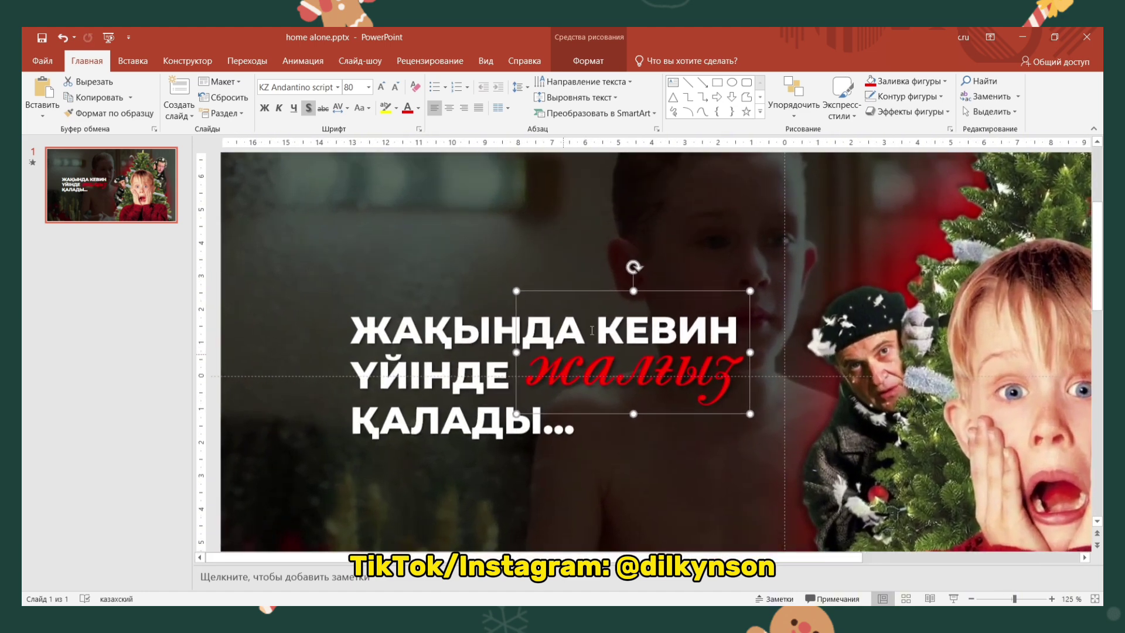
{"action": "key", "text": "Escape"}
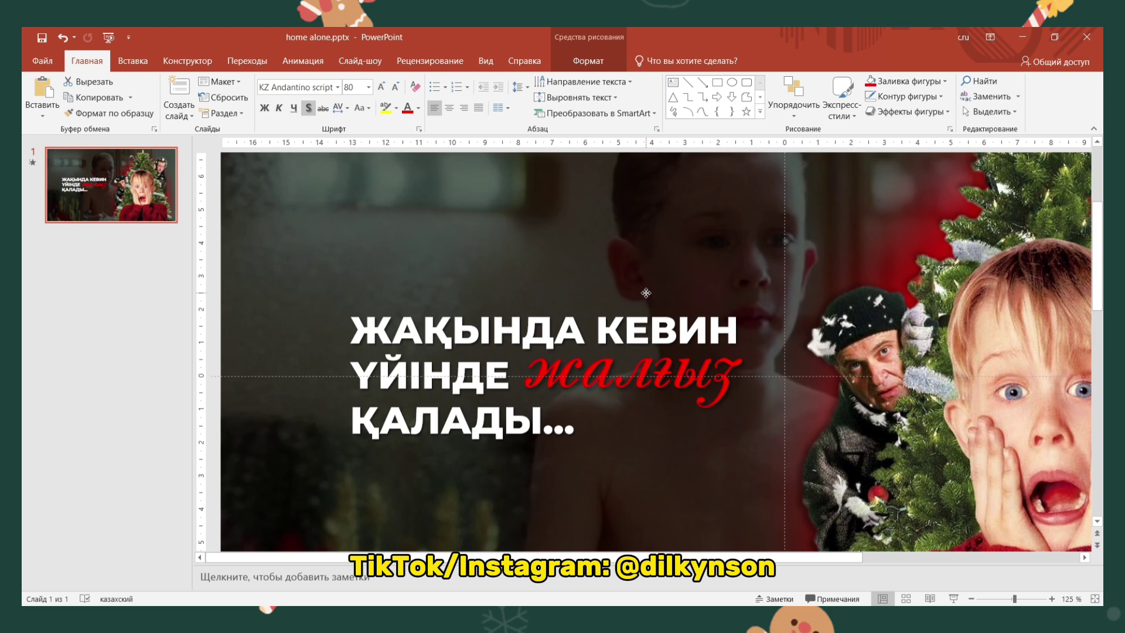
{"action": "left_click", "coordinate": [647, 296]}
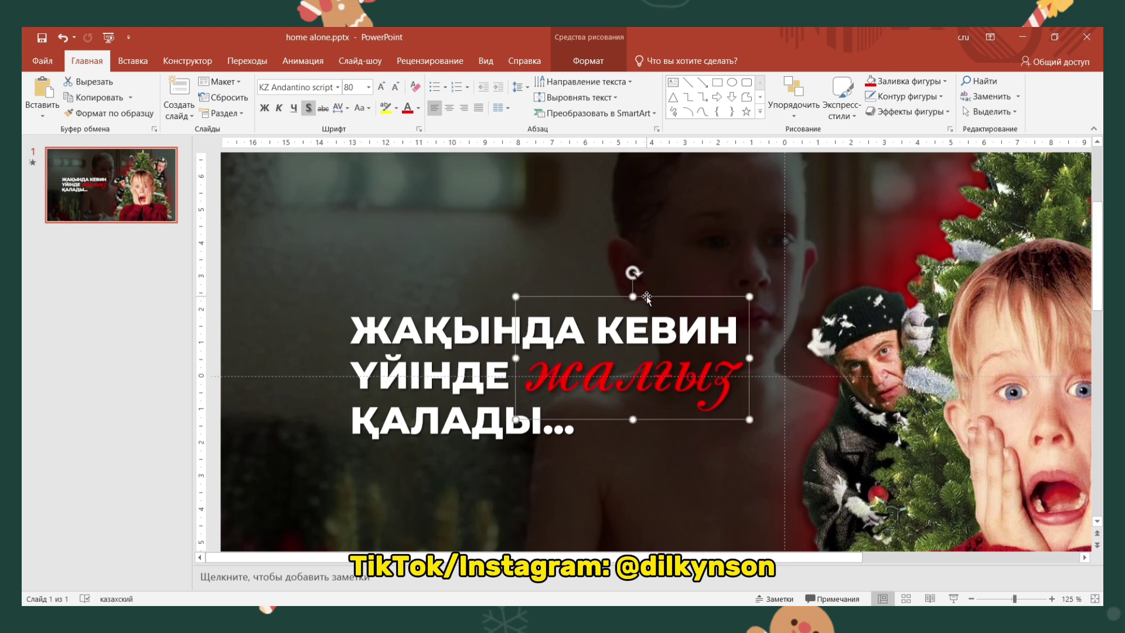
{"action": "key", "text": "Left"}
{"action": "scroll", "coordinate": [815, 404], "scroll_direction": "down", "scroll_amount": 5}
{"action": "scroll", "coordinate": [815, 405], "scroll_direction": "down", "scroll_amount": 3}
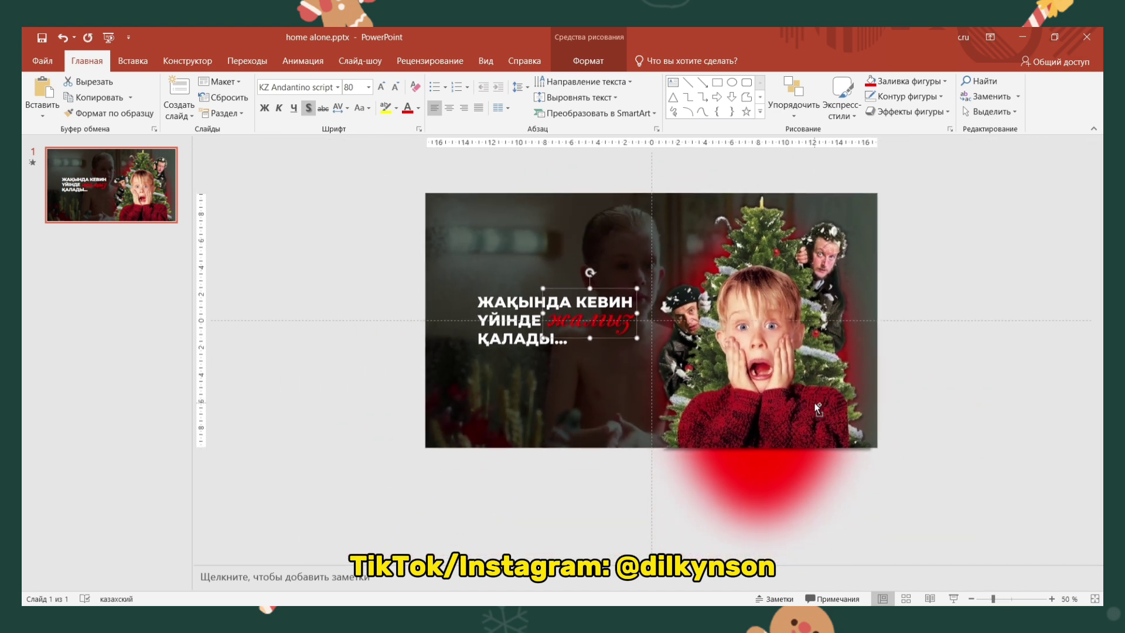
{"action": "left_click", "coordinate": [974, 253]}
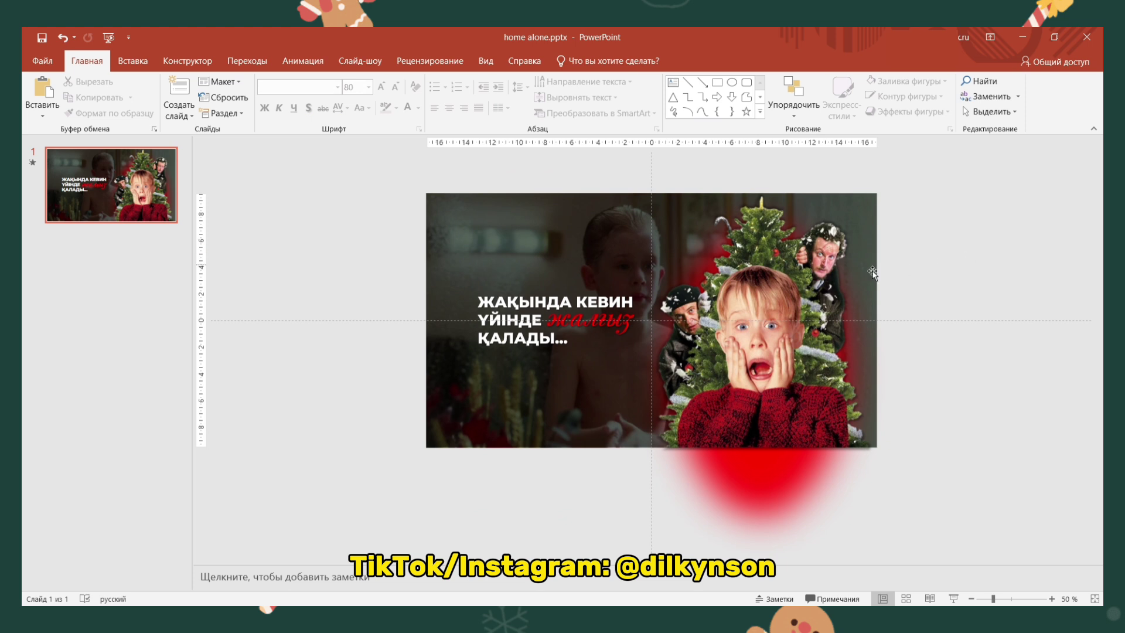
Step: Draw a vertical line left of the headline with a 3 pt red outline
{"action": "left_click", "coordinate": [694, 81]}
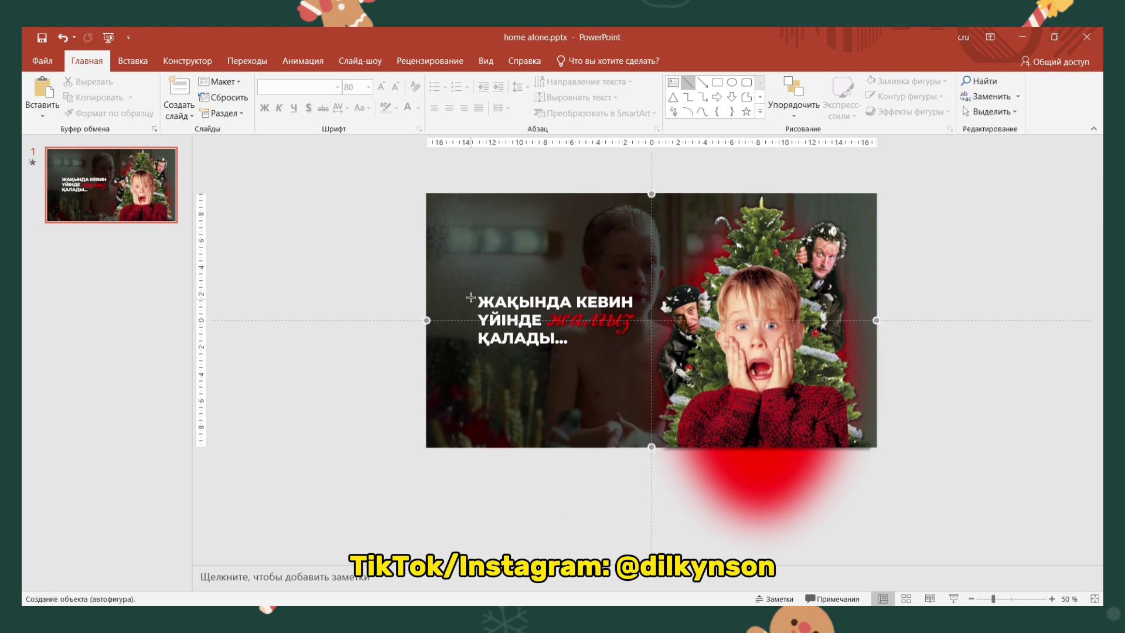
{"action": "left_click_drag", "start_coordinate": [474, 297], "coordinate": [475, 343]}
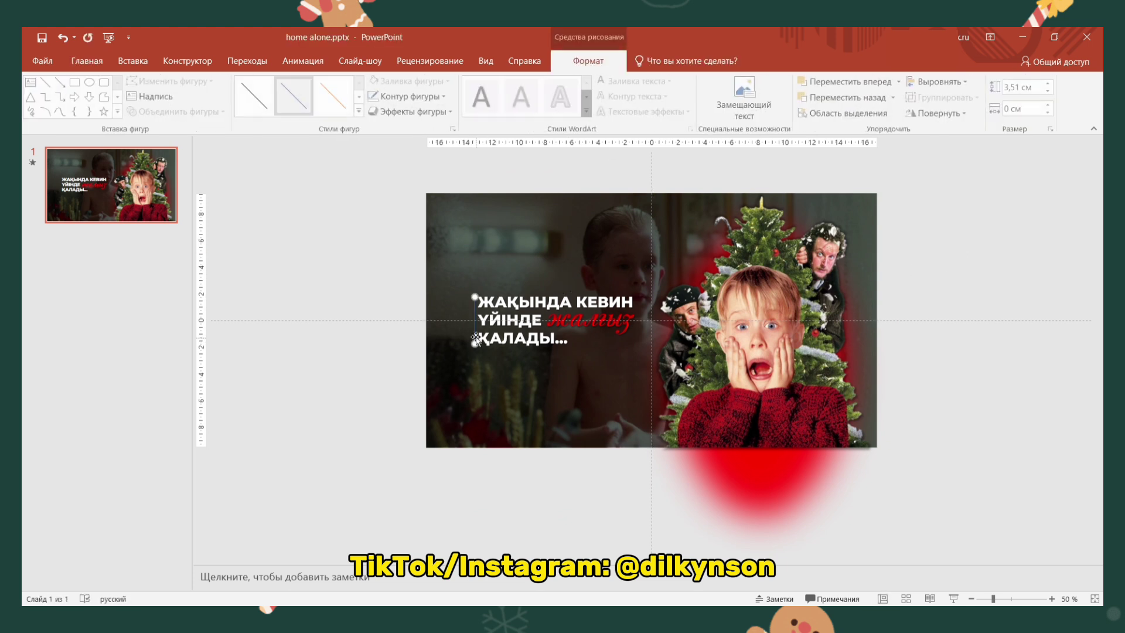
{"action": "left_click_drag", "start_coordinate": [476, 339], "coordinate": [469, 326]}
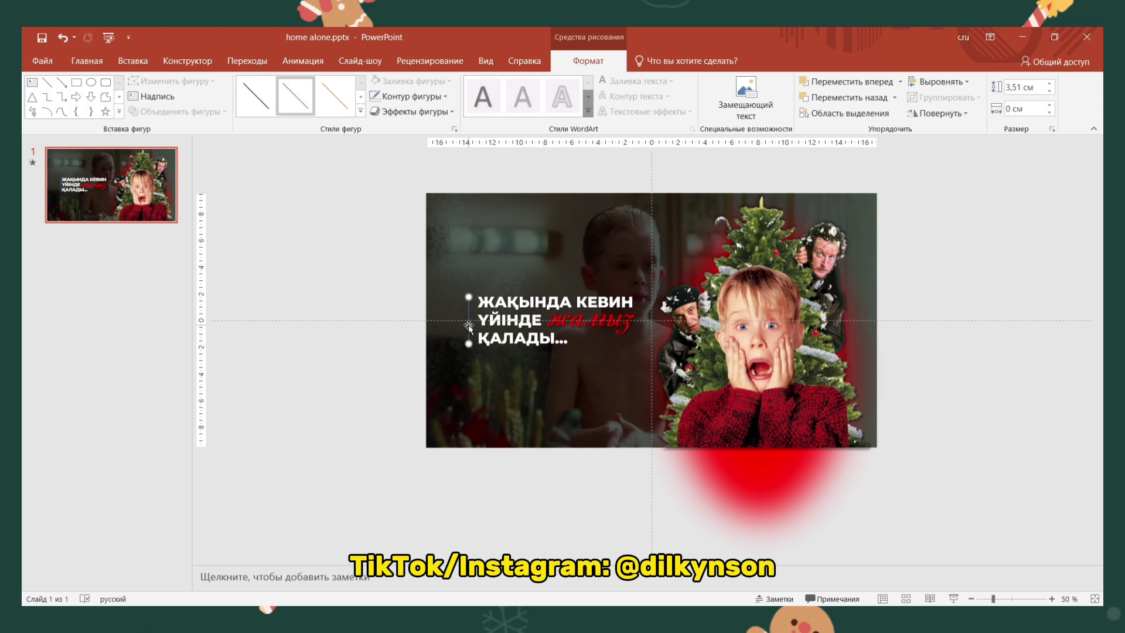
{"action": "scroll", "coordinate": [469, 326], "scroll_direction": "up", "scroll_amount": 3, "text": "ctrl"}
{"action": "left_click", "coordinate": [410, 96]}
{"action": "mouse_move", "coordinate": [407, 266]}
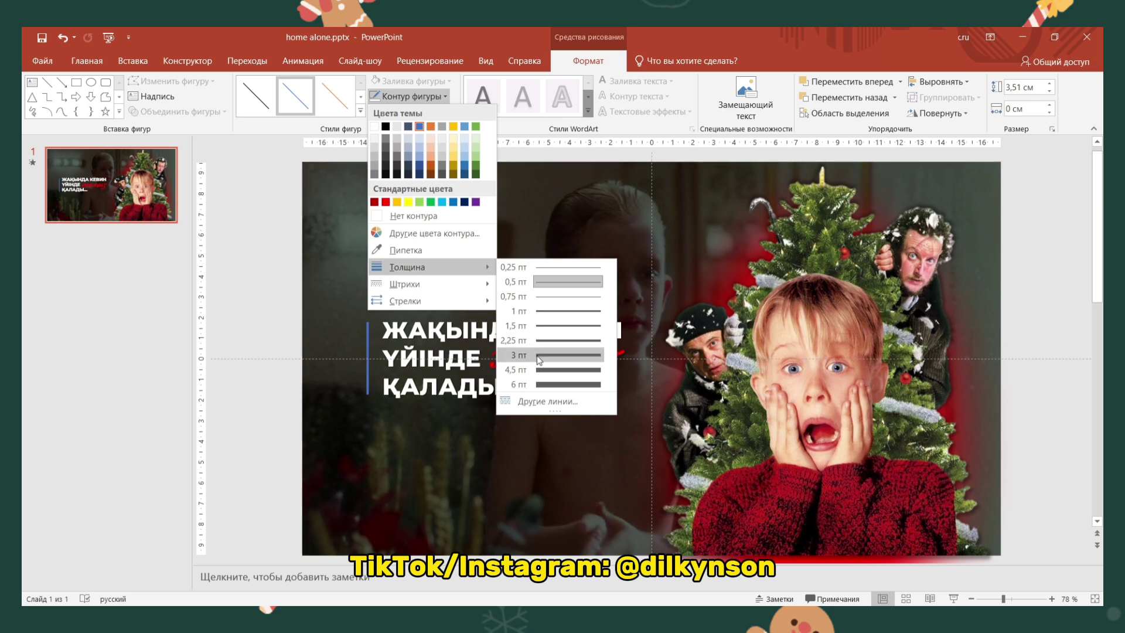
{"action": "left_click", "coordinate": [539, 355]}
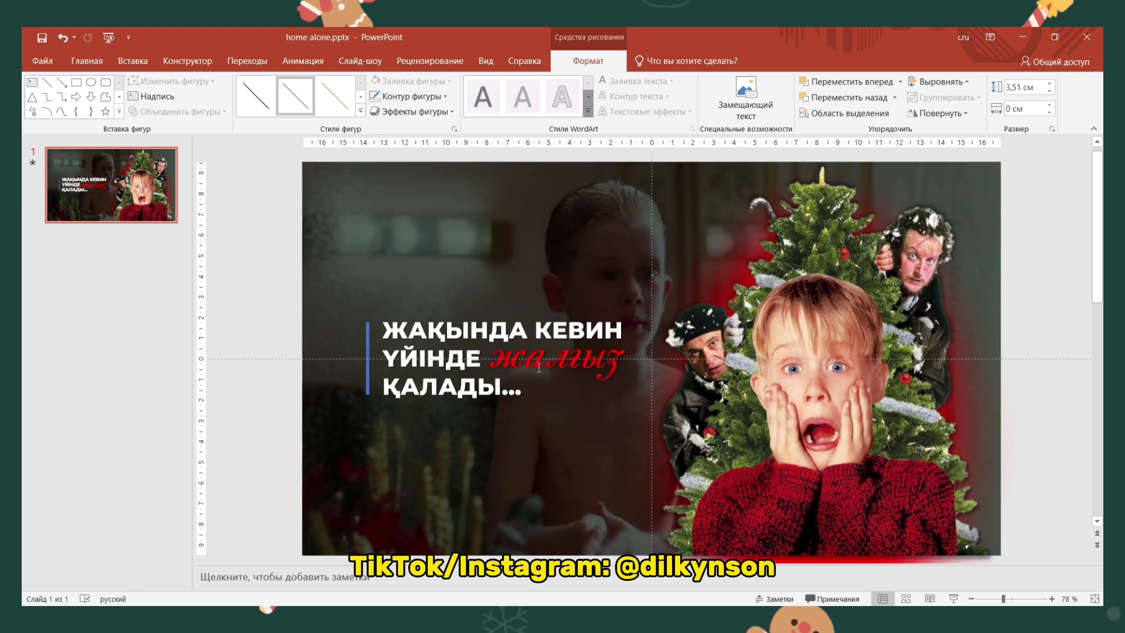
{"action": "left_click", "coordinate": [443, 101]}
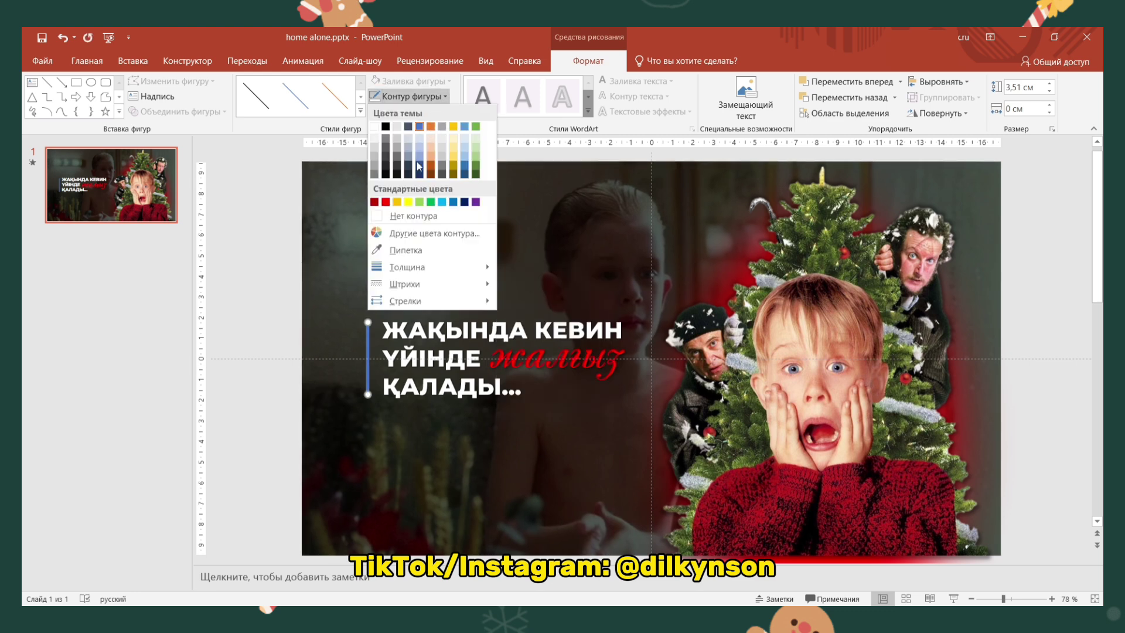
{"action": "left_click", "coordinate": [386, 202]}
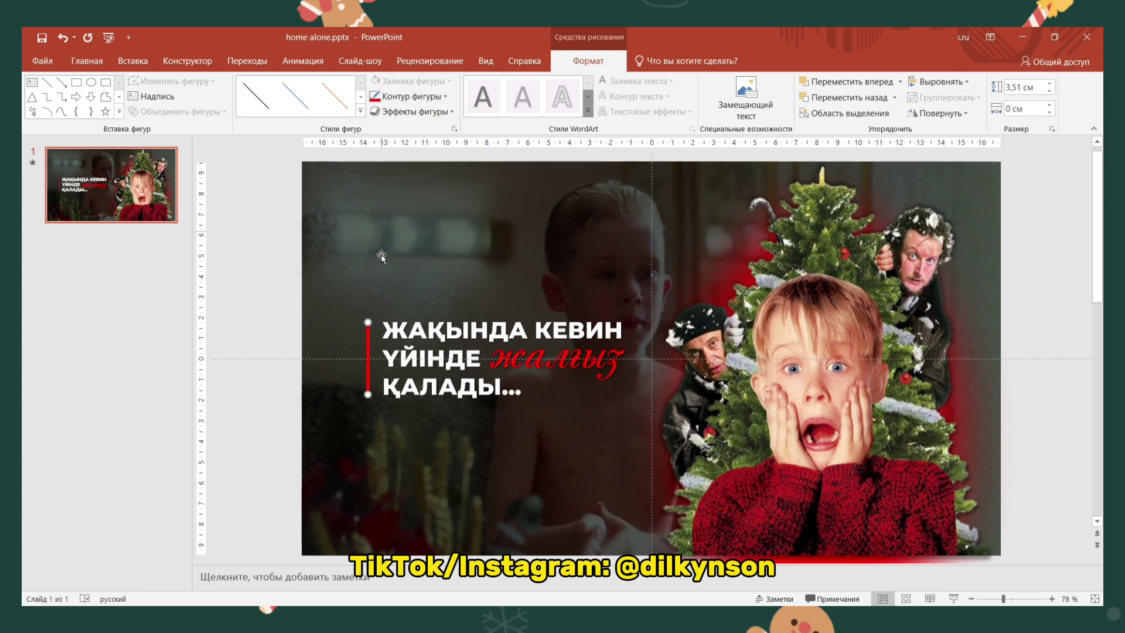
Step: Shift the headline, red bar and жалғыз slightly left together
{"action": "left_click", "coordinate": [417, 346], "text": "shift"}
{"action": "left_click", "coordinate": [510, 356], "text": "shift"}
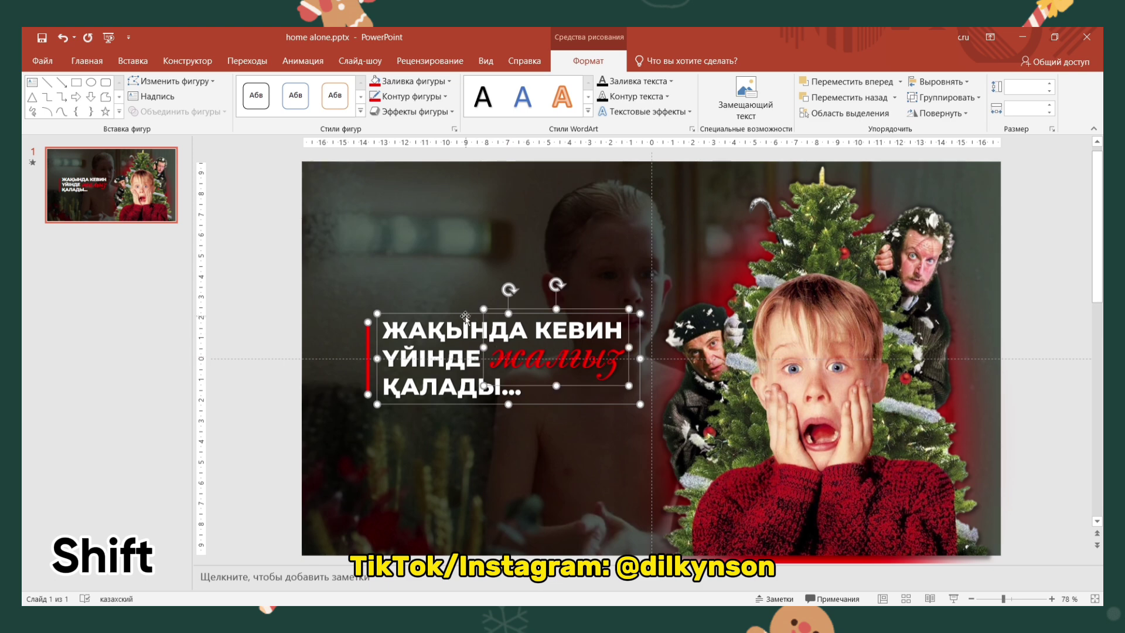
{"action": "left_click_drag", "start_coordinate": [463, 317], "coordinate": [447, 318]}
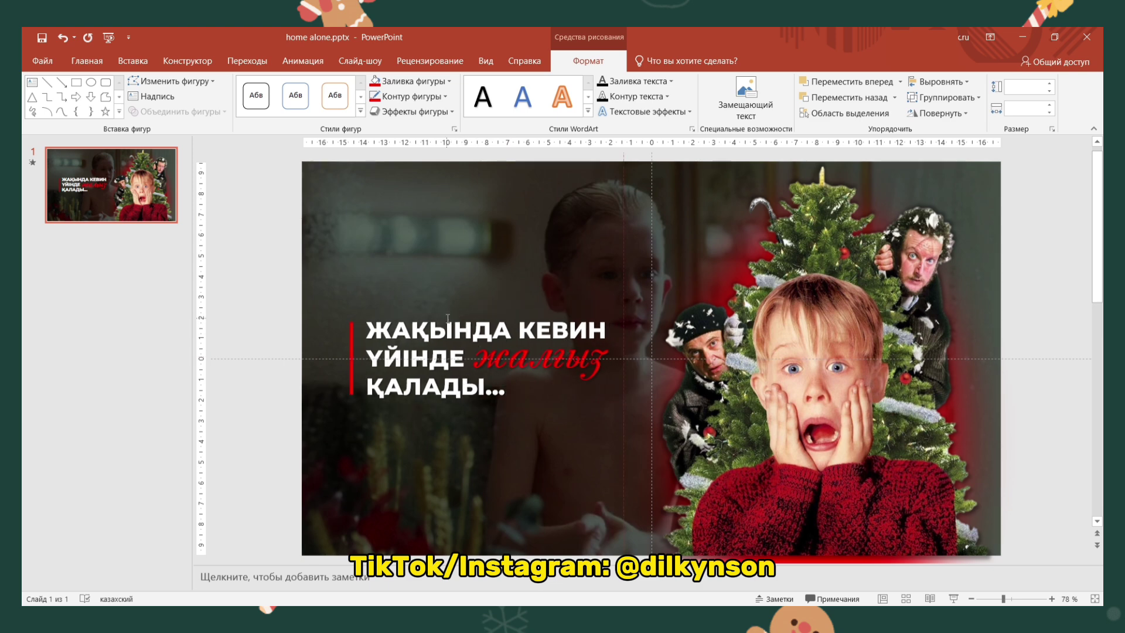
Step: Apply an alignment option to the red vertical bar
{"action": "left_click", "coordinate": [243, 280]}
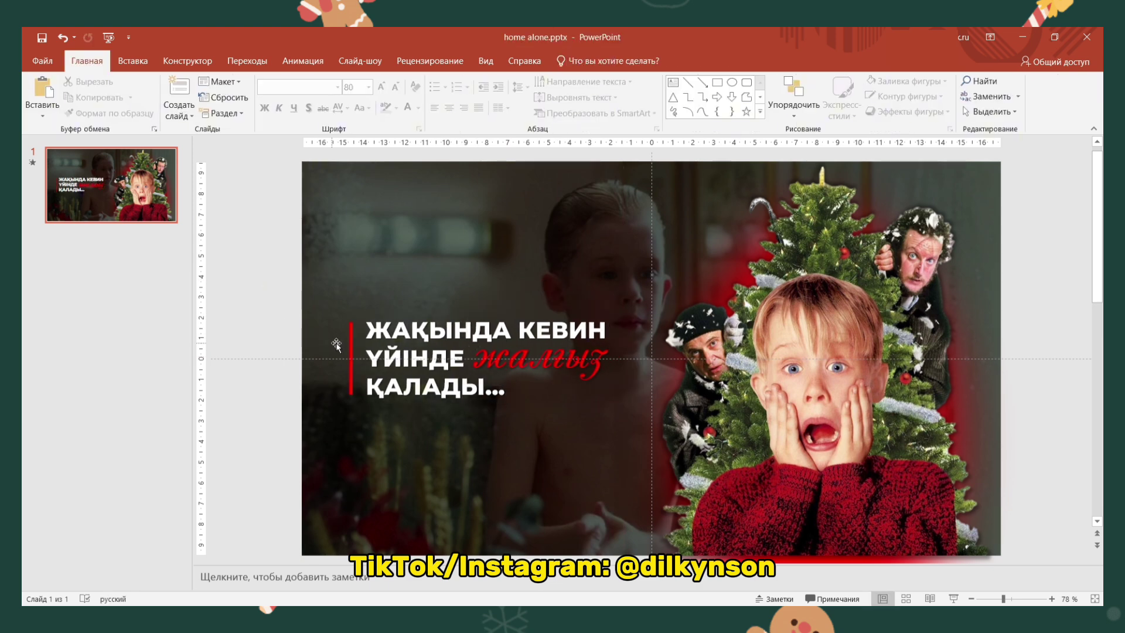
{"action": "left_click", "coordinate": [351, 355]}
{"action": "left_click", "coordinate": [938, 80]}
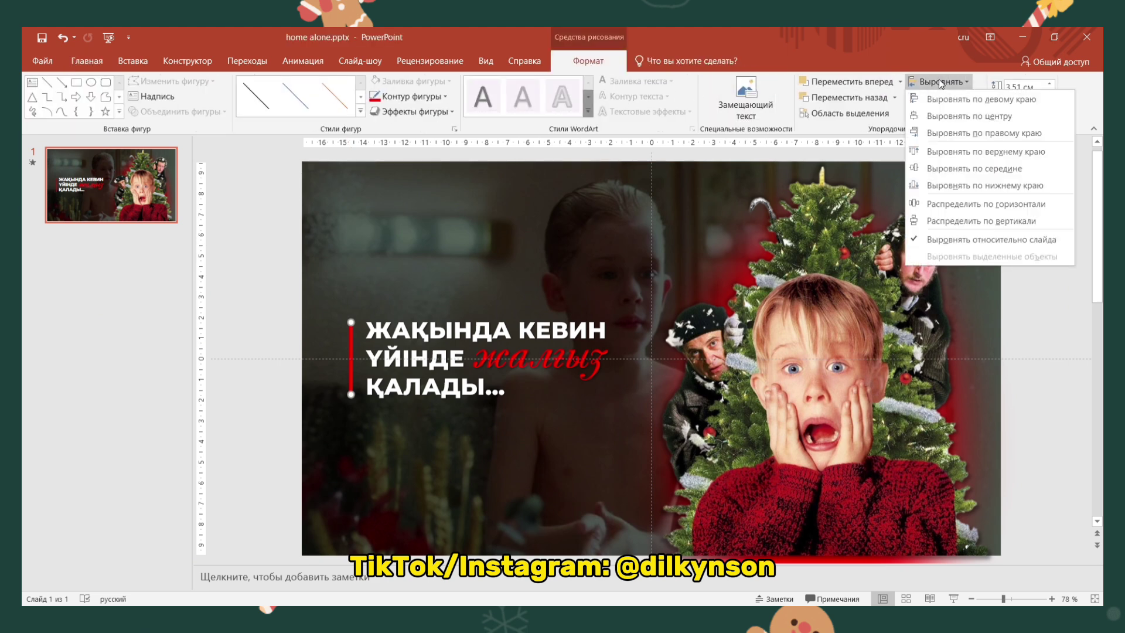
{"action": "left_click", "coordinate": [958, 171]}
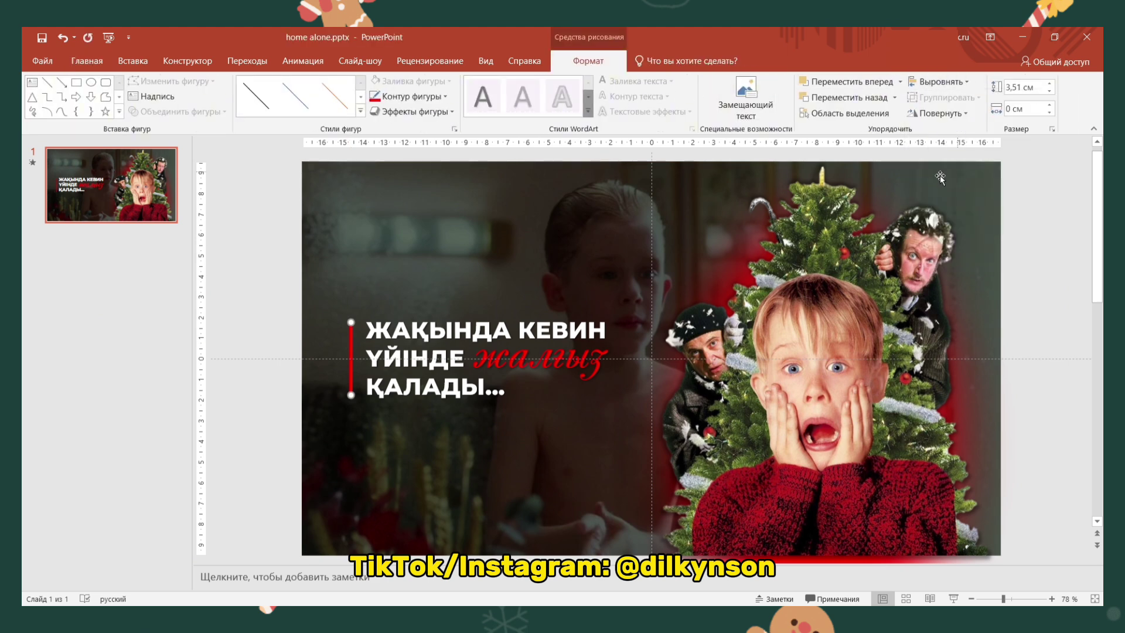
{"action": "left_click", "coordinate": [258, 275]}
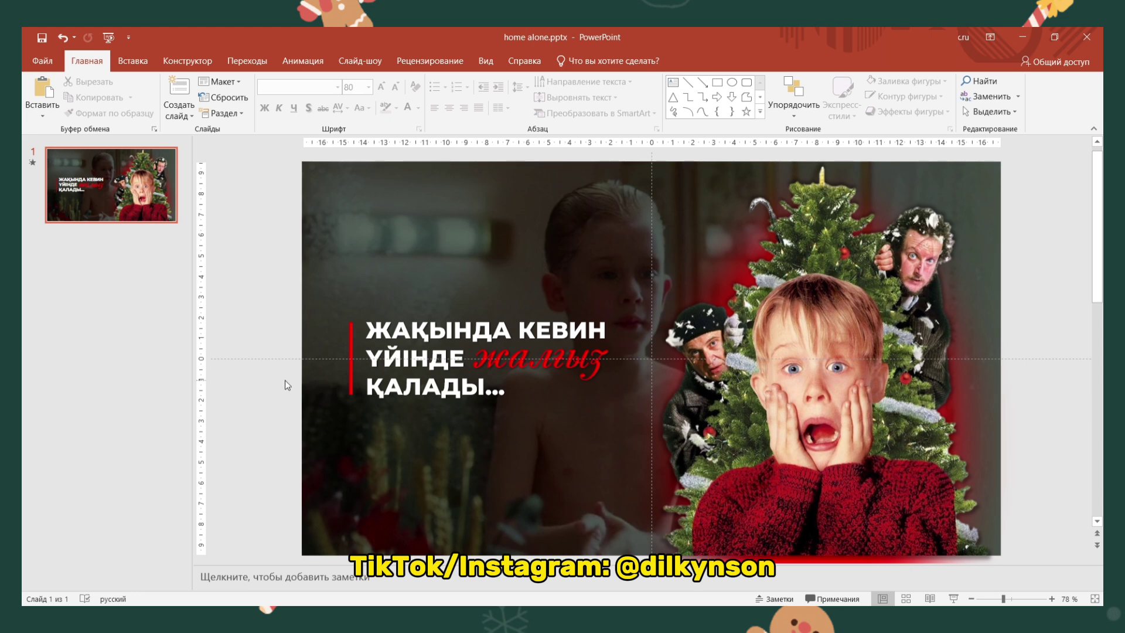
Step: Group the red bar, white headline and red жалғыз into one 4.58 × 13.21 cm object
{"action": "left_click", "coordinate": [507, 362]}
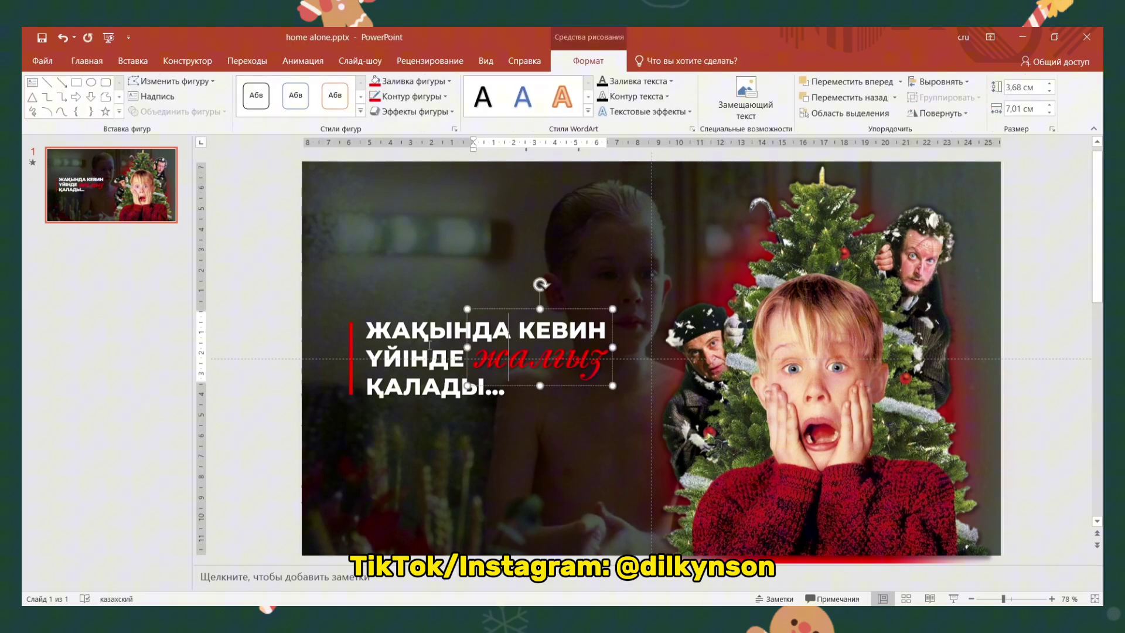
{"action": "left_click", "coordinate": [351, 351]}
{"action": "left_click_drag", "start_coordinate": [249, 280], "coordinate": [652, 469]}
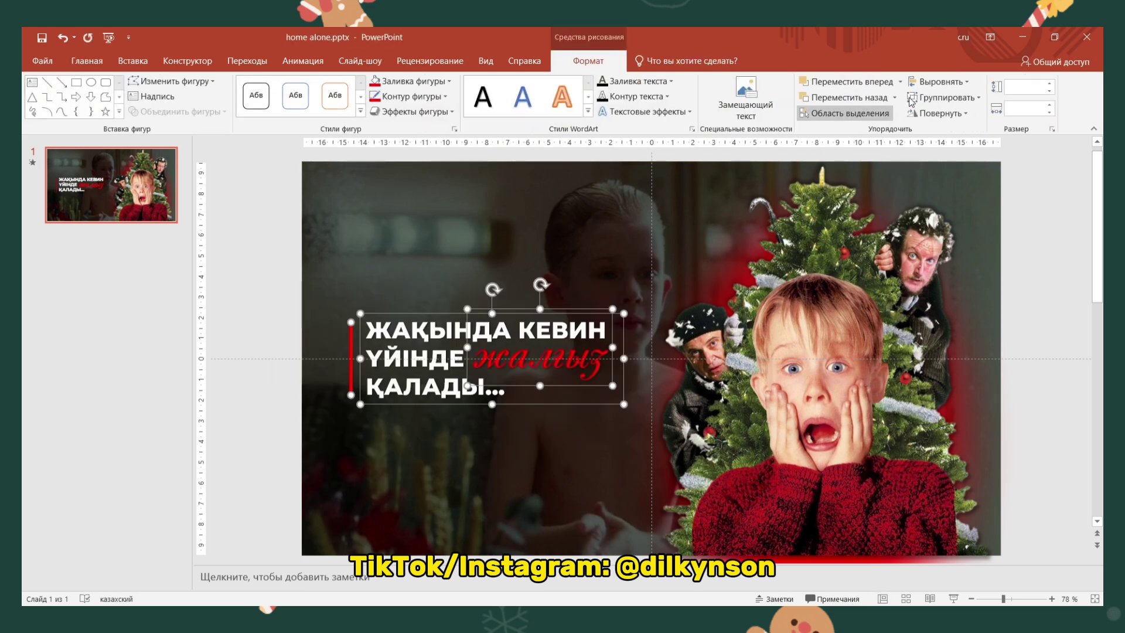
{"action": "left_click", "coordinate": [929, 99]}
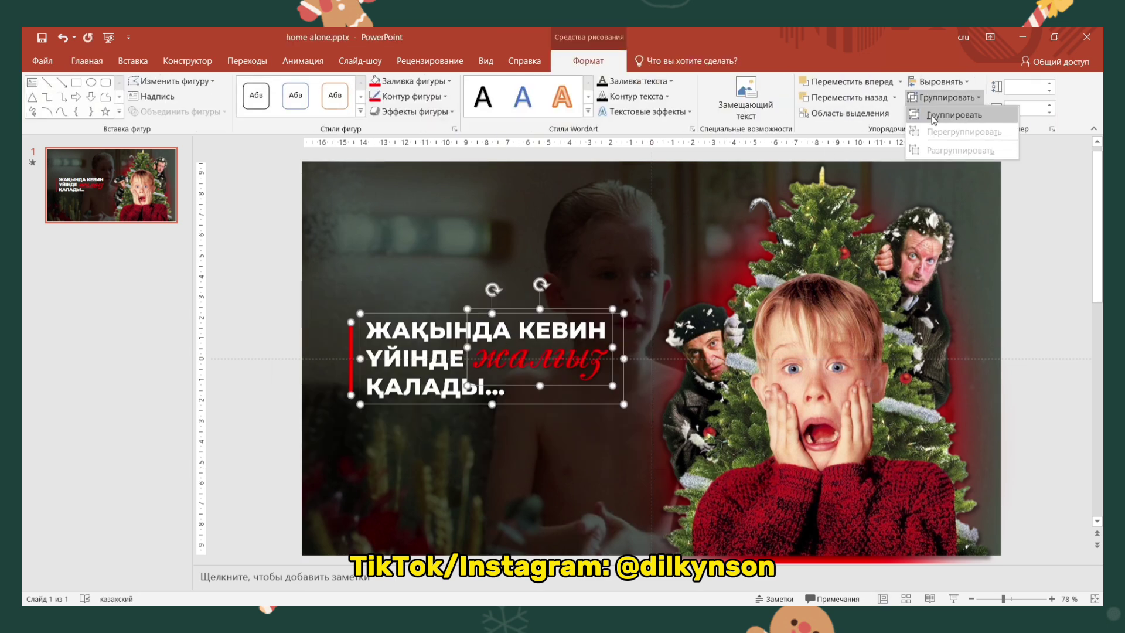
{"action": "right_click", "coordinate": [490, 311]}
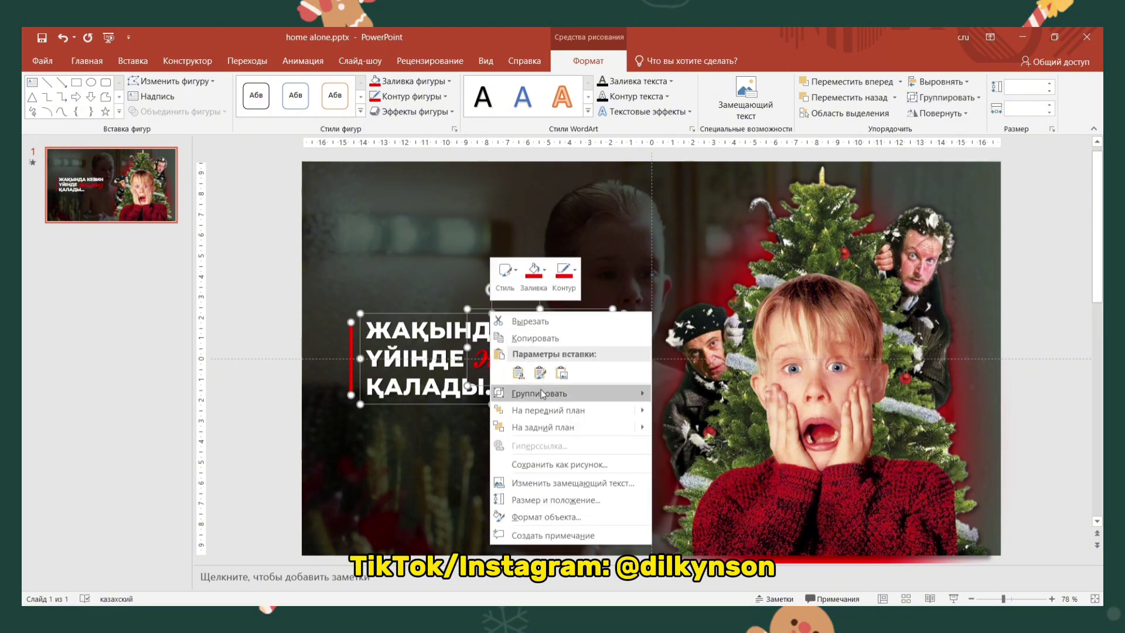
{"action": "mouse_move", "coordinate": [539, 393]}
{"action": "left_click", "coordinate": [667, 398]}
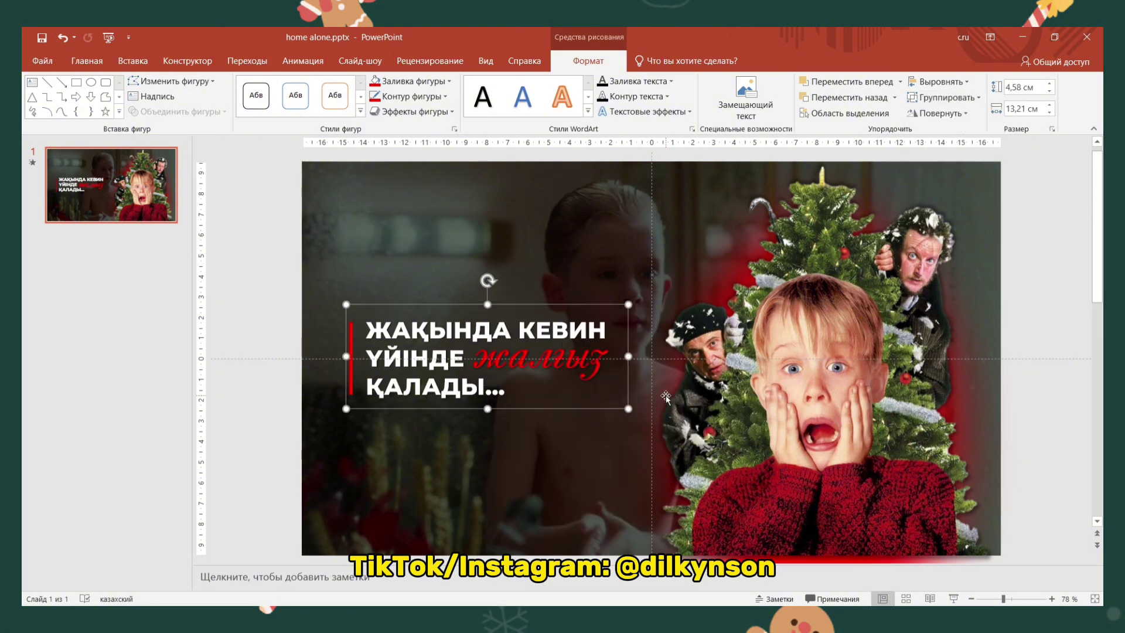
{"action": "left_click", "coordinate": [270, 254]}
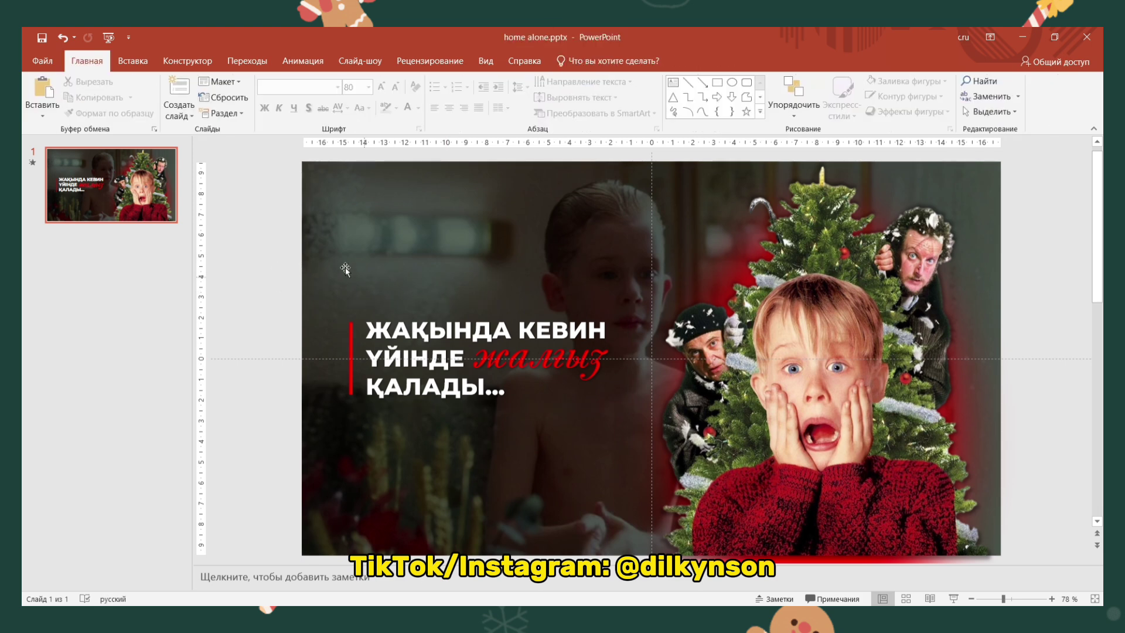
Step: Paste the HOME ALONE logo at top-left and the social-media handle text in the lower-left corner
{"action": "left_click", "coordinate": [56, 85]}
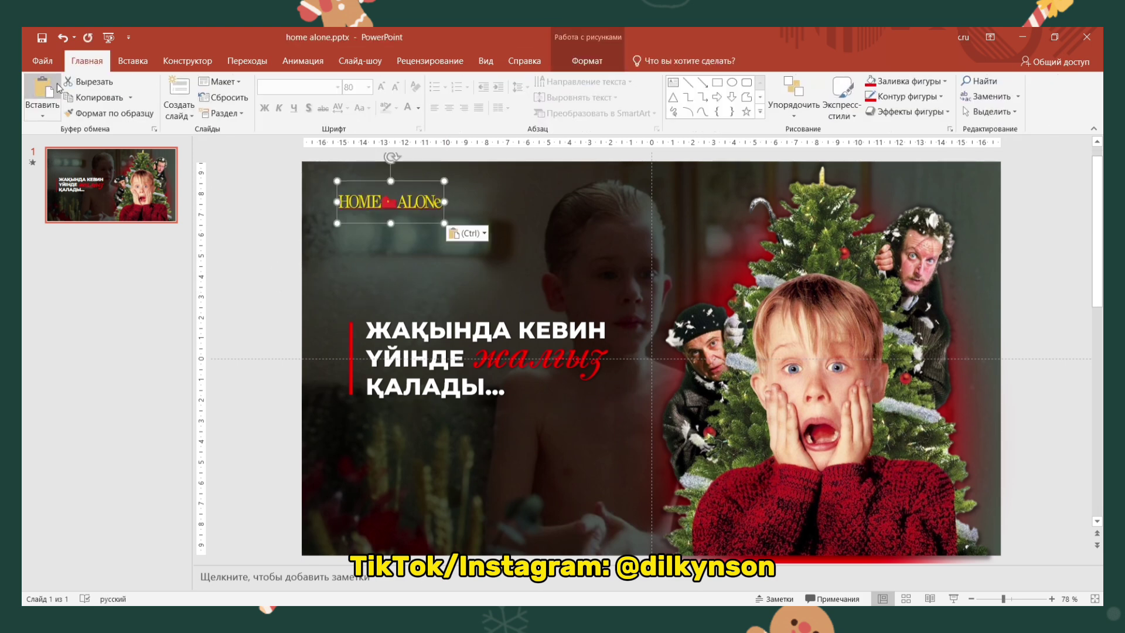
{"action": "left_click", "coordinate": [261, 221]}
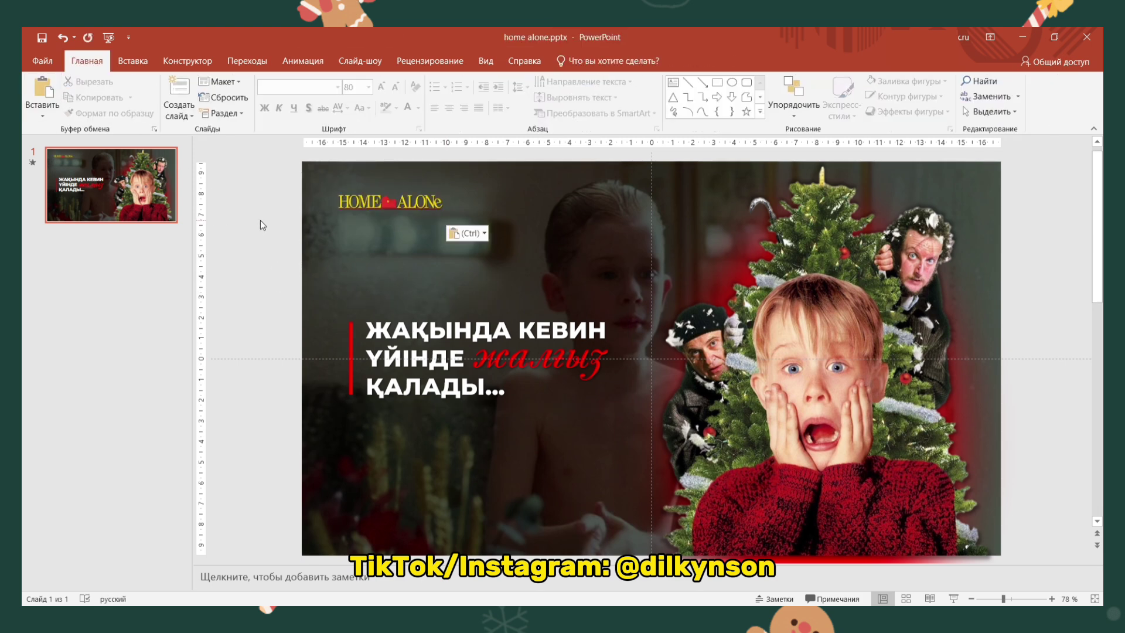
{"action": "left_click", "coordinate": [678, 84]}
{"action": "left_click", "coordinate": [244, 291]}
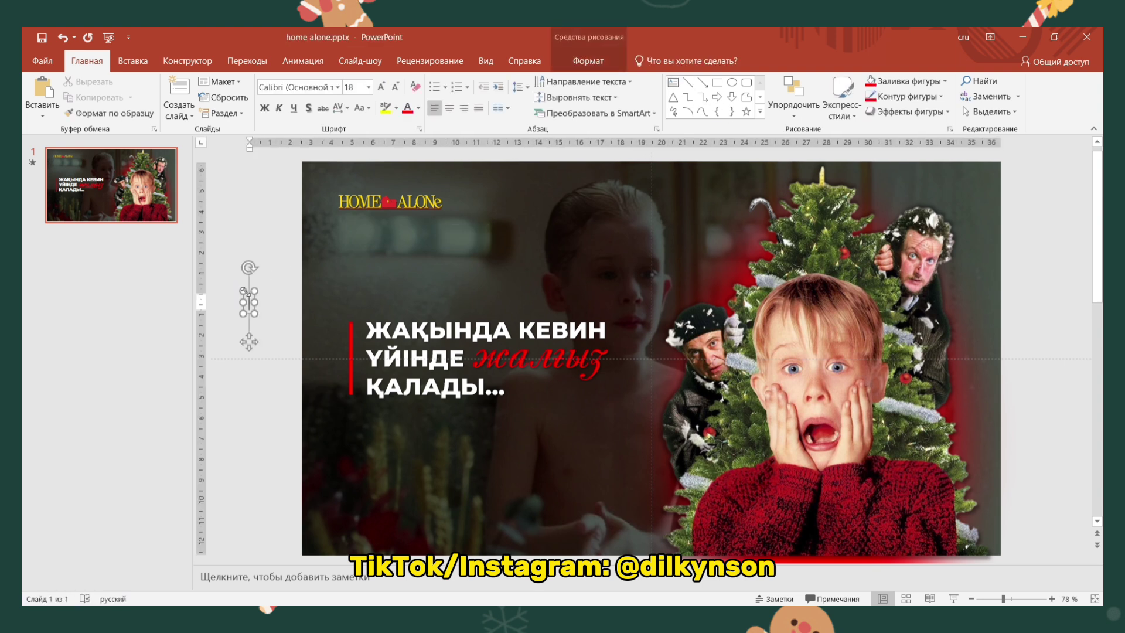
{"action": "key", "text": "ctrl+v"}
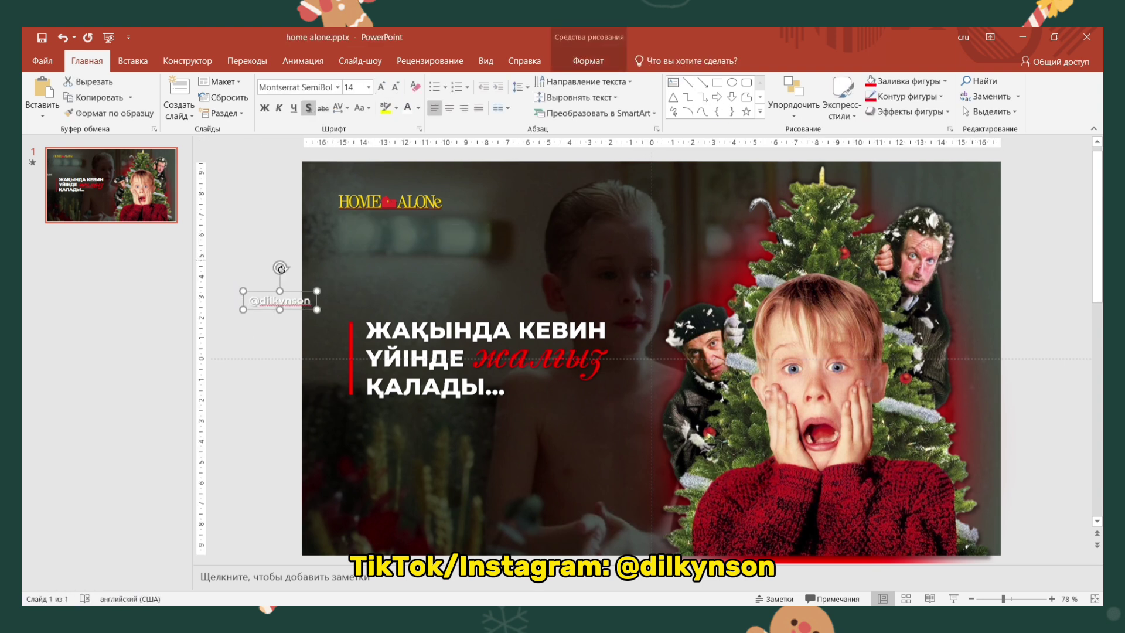
{"action": "left_click_drag", "start_coordinate": [265, 293], "coordinate": [371, 492]}
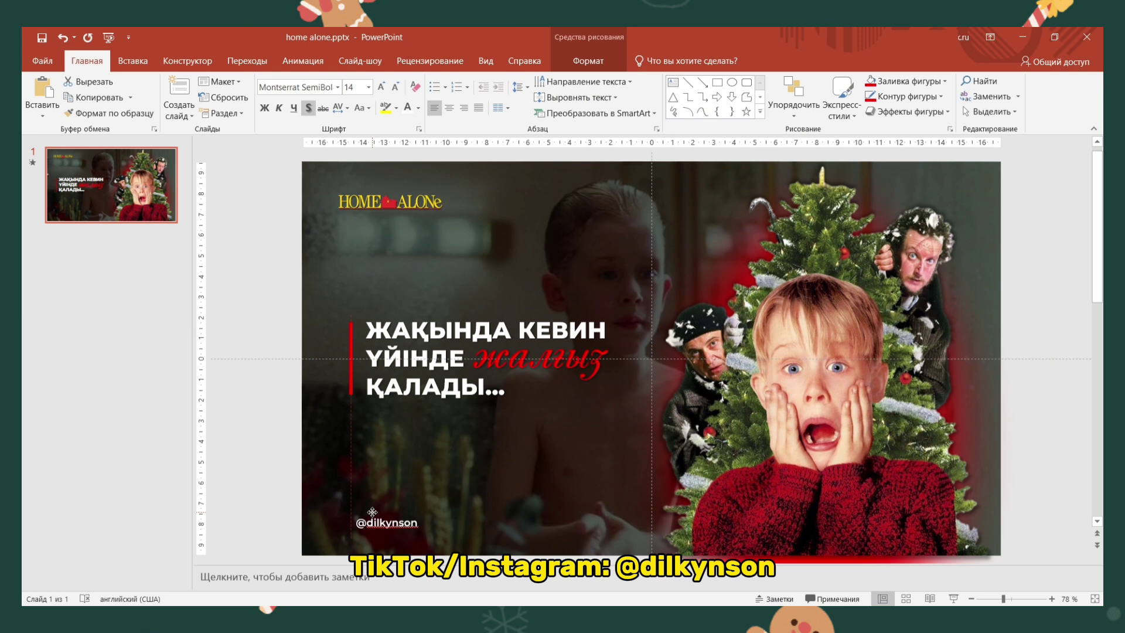
{"action": "left_click_drag", "start_coordinate": [373, 497], "coordinate": [373, 515]}
{"action": "left_click", "coordinate": [259, 285]}
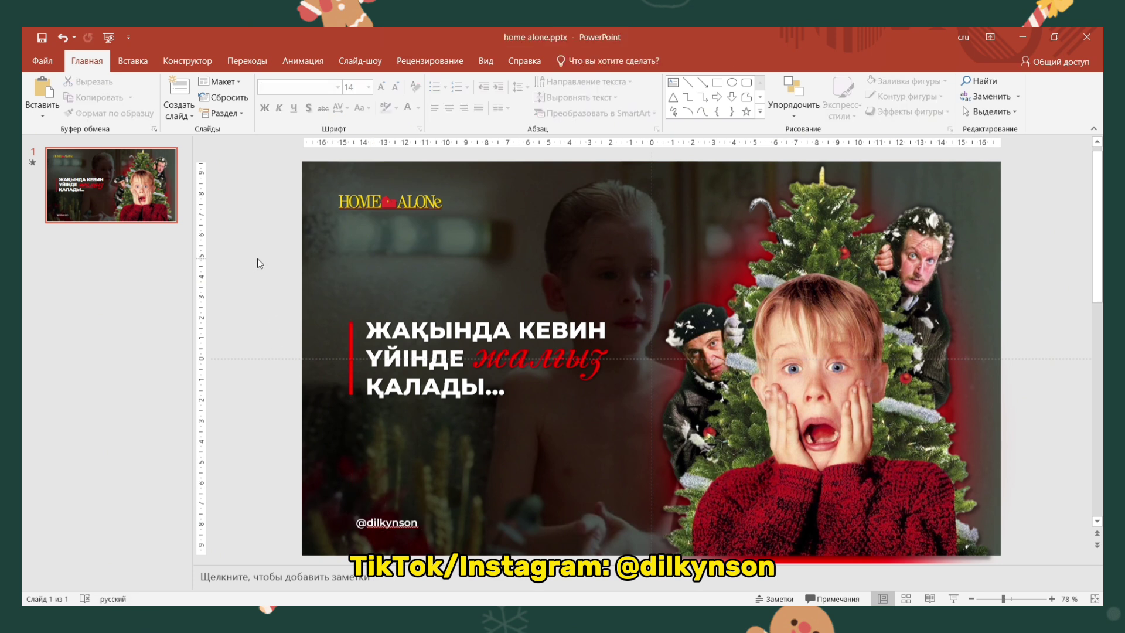
{"action": "left_click", "coordinate": [1000, 599]}
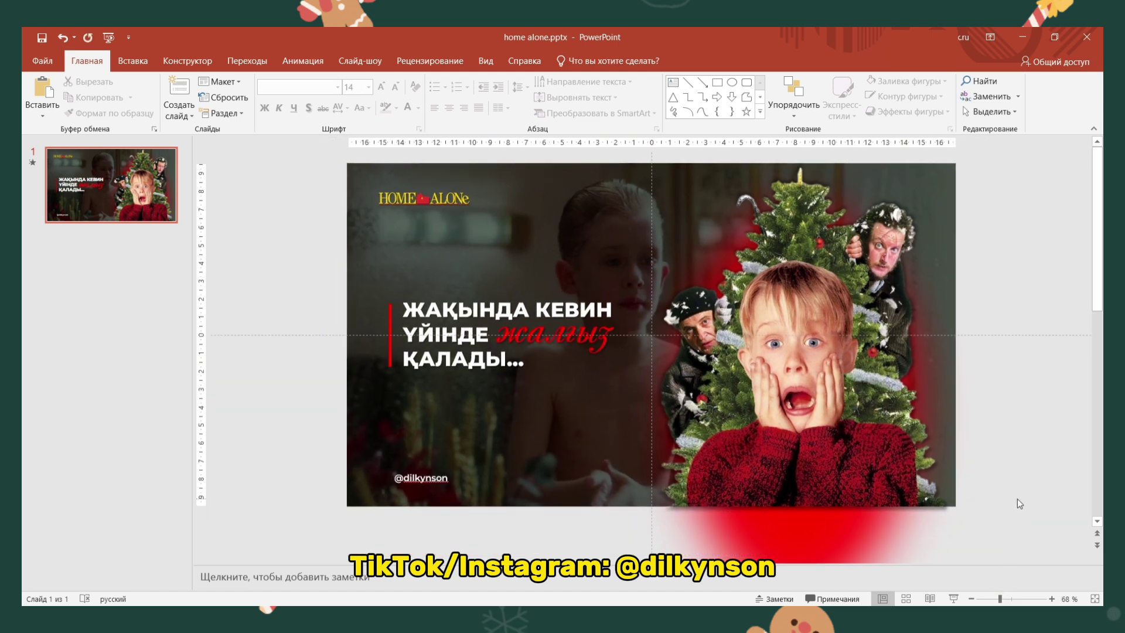
Step: Give the Kevin cut-out a Fly In animation: With Previous, 2.75 s duration, 0.50 s delay
{"action": "left_click", "coordinate": [789, 345]}
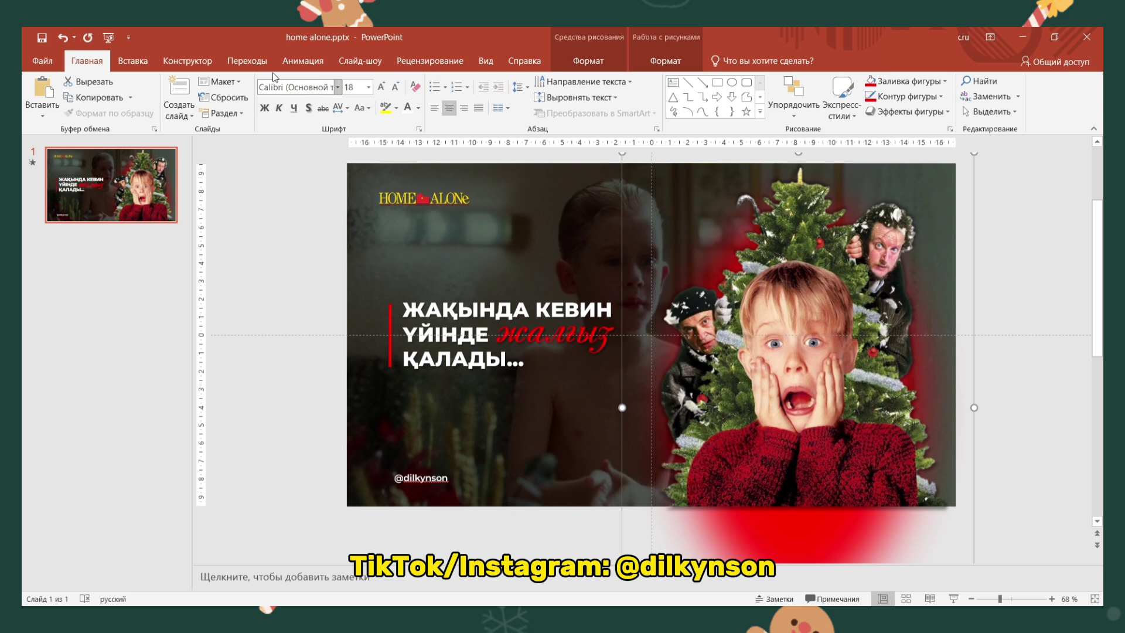
{"action": "left_click", "coordinate": [293, 61]}
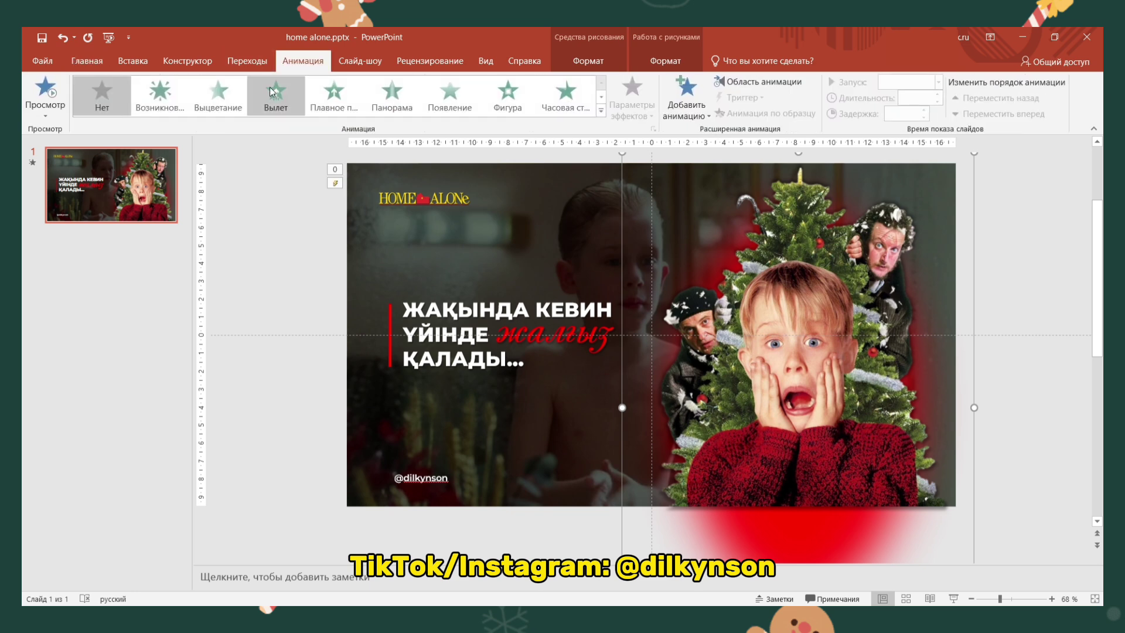
{"action": "left_click", "coordinate": [276, 100]}
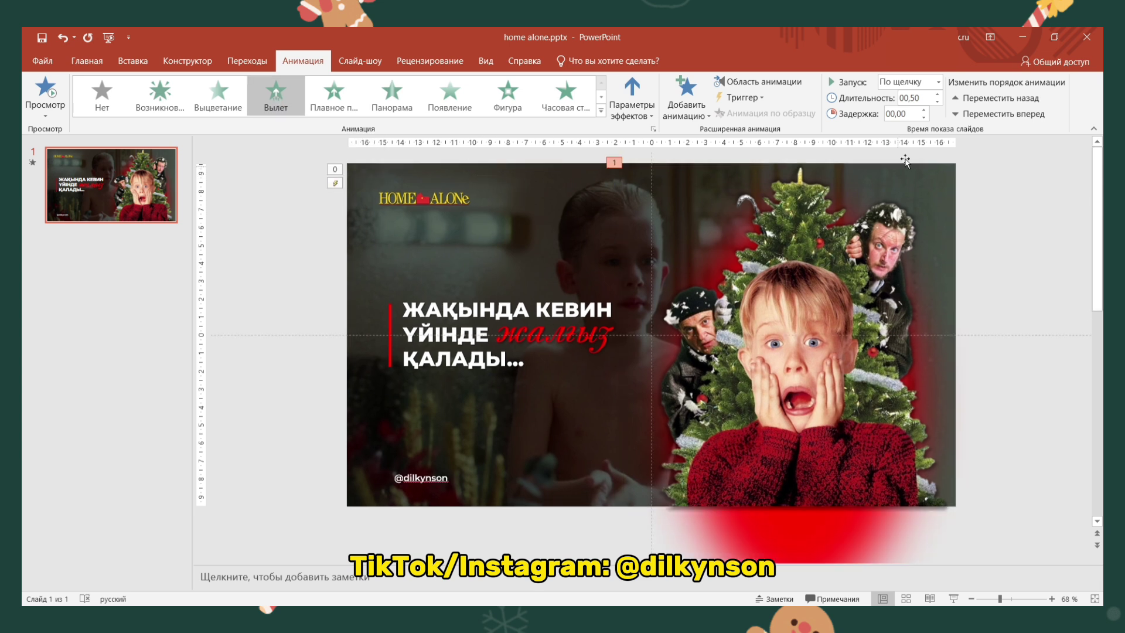
{"action": "left_click", "coordinate": [938, 87]}
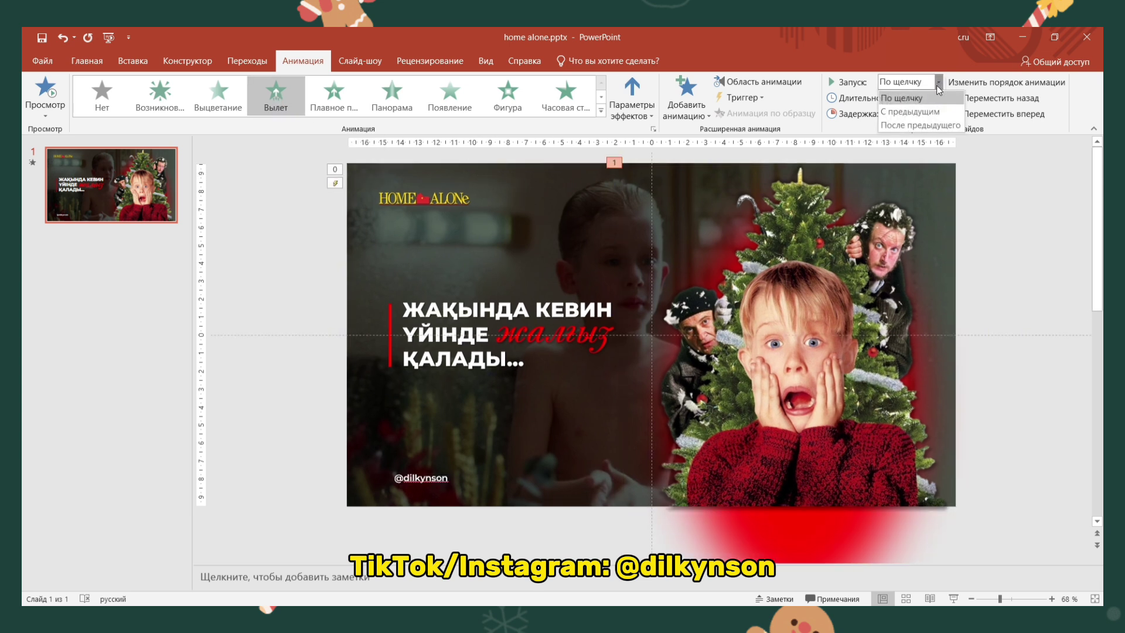
{"action": "left_click", "coordinate": [931, 111]}
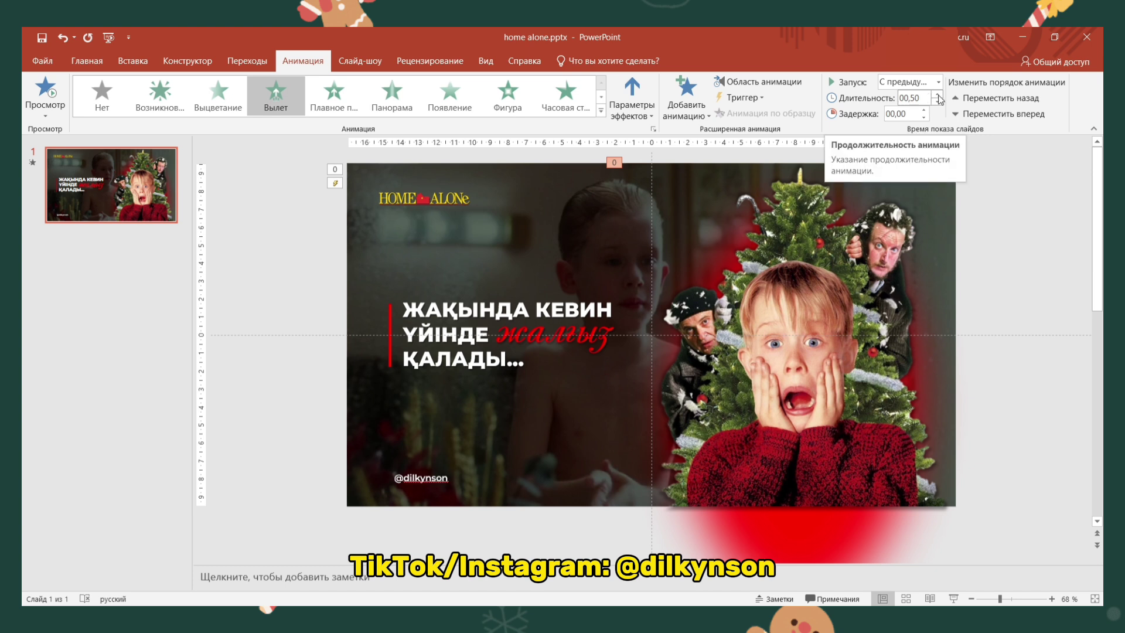
{"action": "left_click", "coordinate": [938, 95]}
{"action": "left_click", "coordinate": [939, 95]}
{"action": "left_click", "coordinate": [939, 96]}
{"action": "left_click", "coordinate": [938, 95]}
{"action": "left_click", "coordinate": [938, 96]}
{"action": "left_click", "coordinate": [939, 96]}
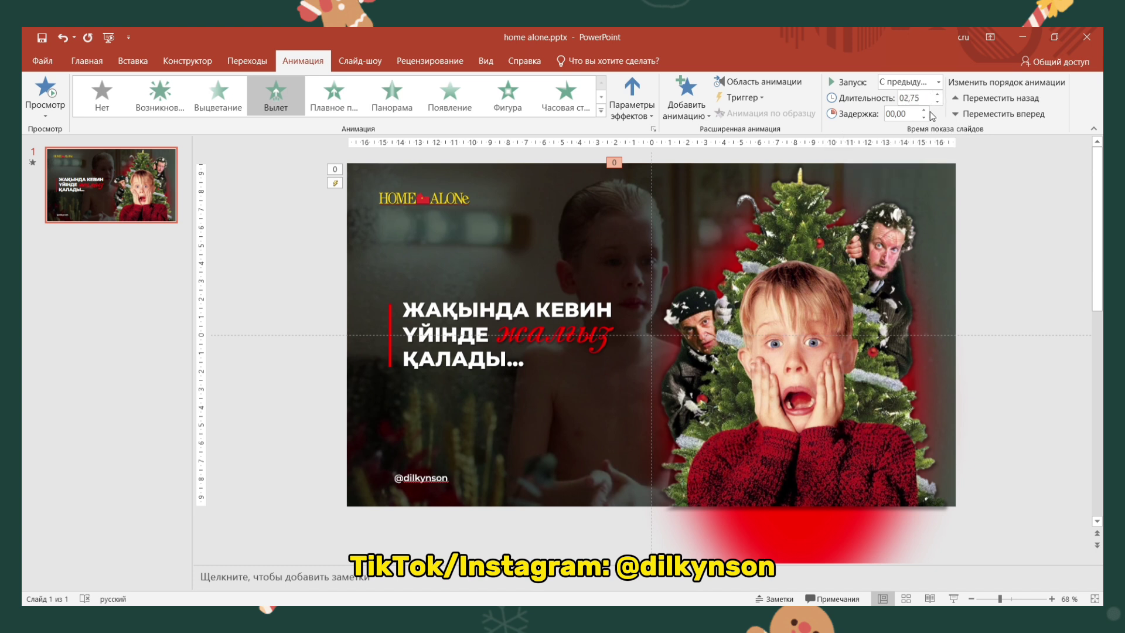
{"action": "left_click", "coordinate": [924, 110]}
Step: Preview the slide's animations, then reselect the Kevin cut-out
{"action": "left_click", "coordinate": [44, 91]}
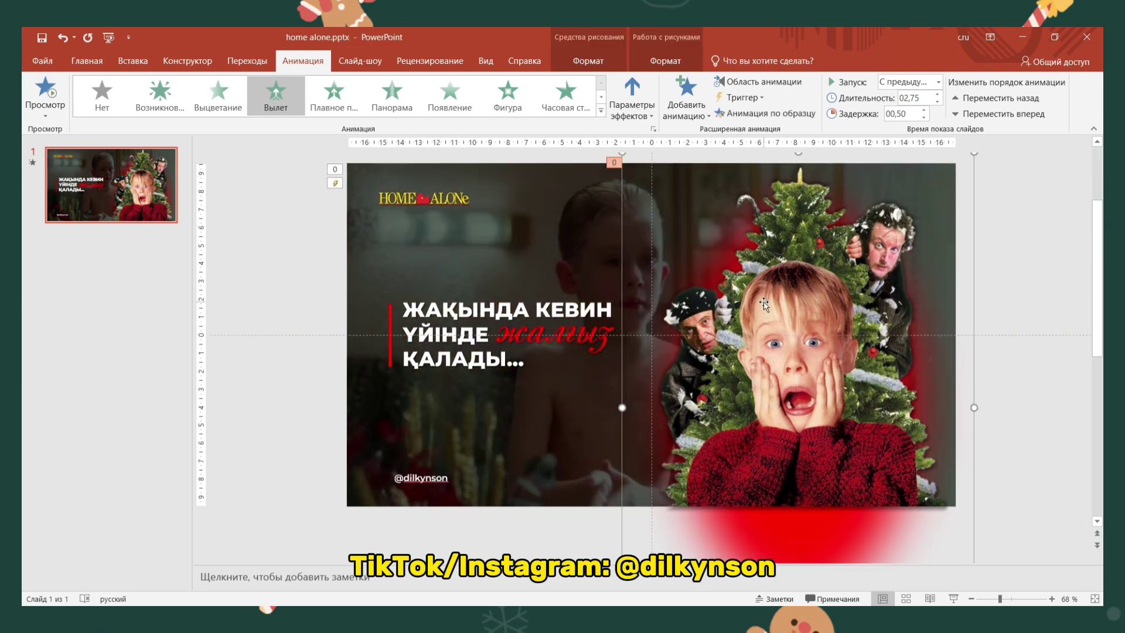
{"action": "left_click", "coordinate": [424, 199]}
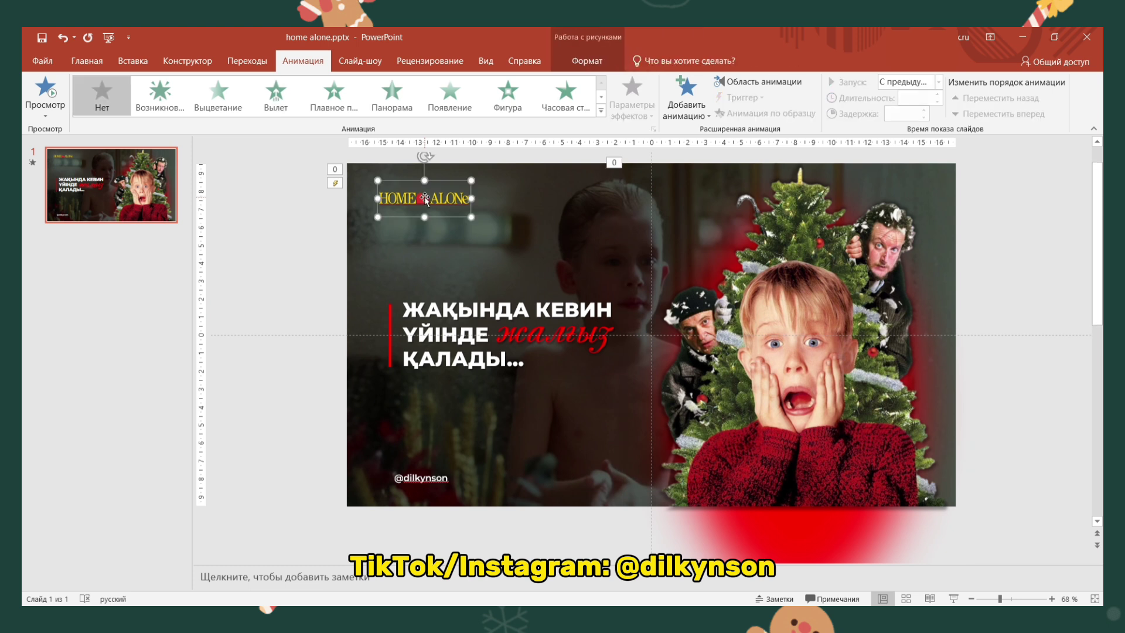
{"action": "left_click", "coordinate": [803, 309]}
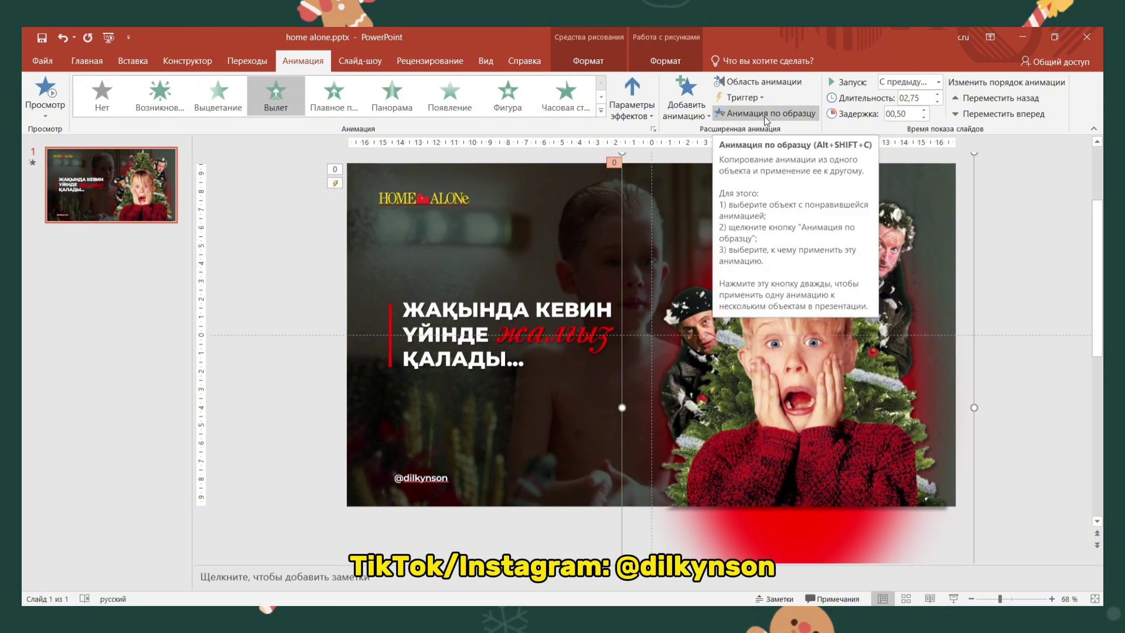
Step: Copy the Kevin cut-out's fly-in onto the HOME ALONE logo, flying in from the top
{"action": "left_click", "coordinate": [765, 114]}
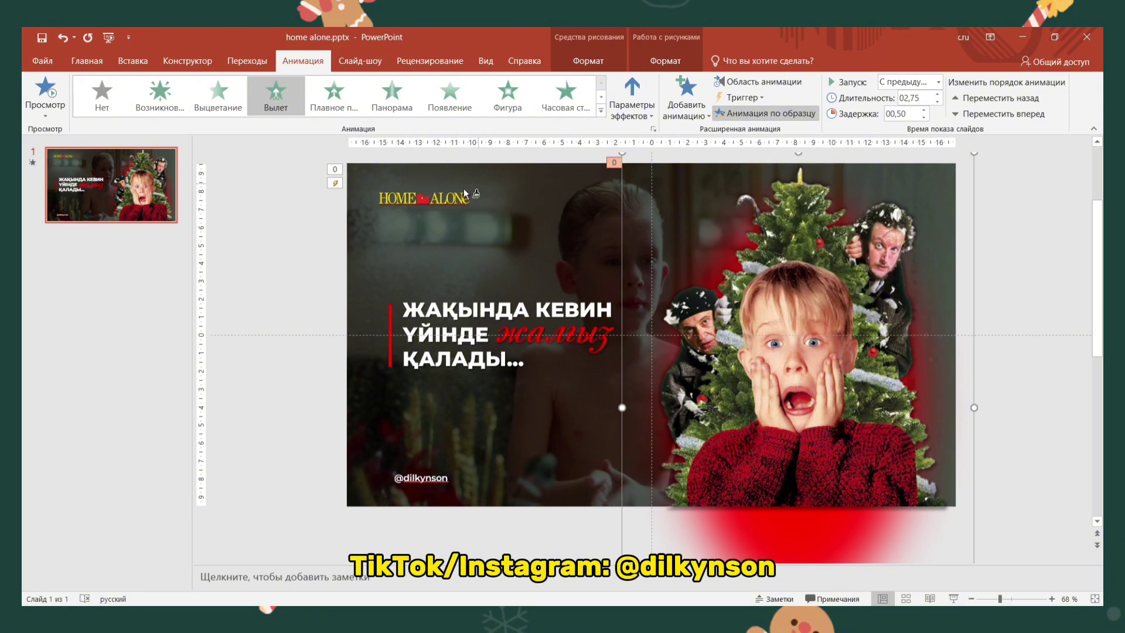
{"action": "left_click", "coordinate": [435, 202]}
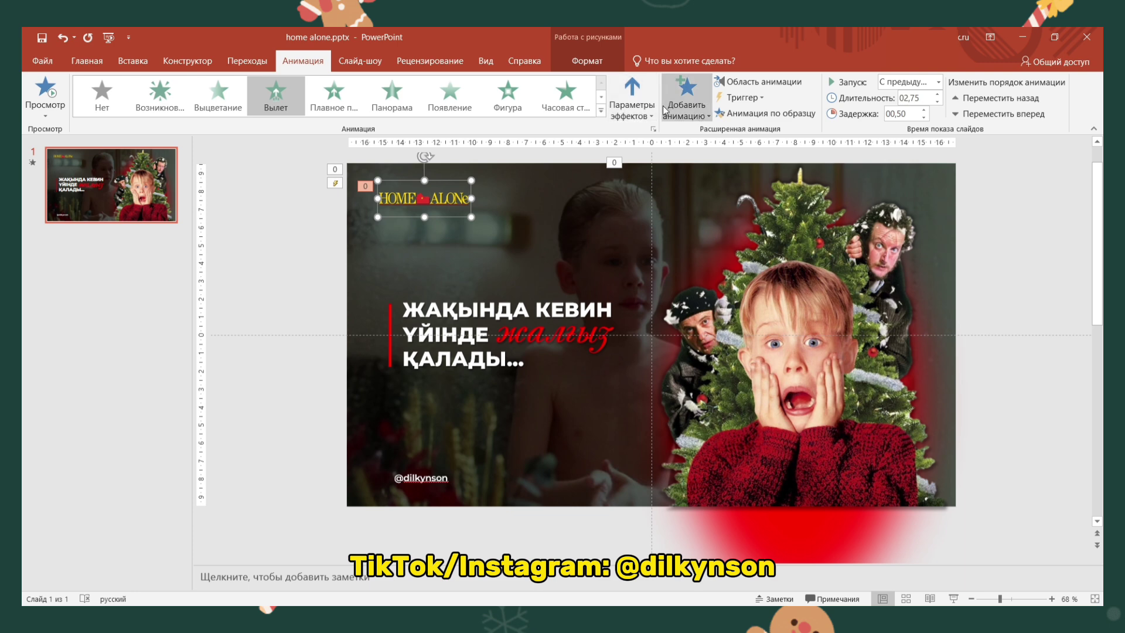
{"action": "left_click", "coordinate": [632, 116]}
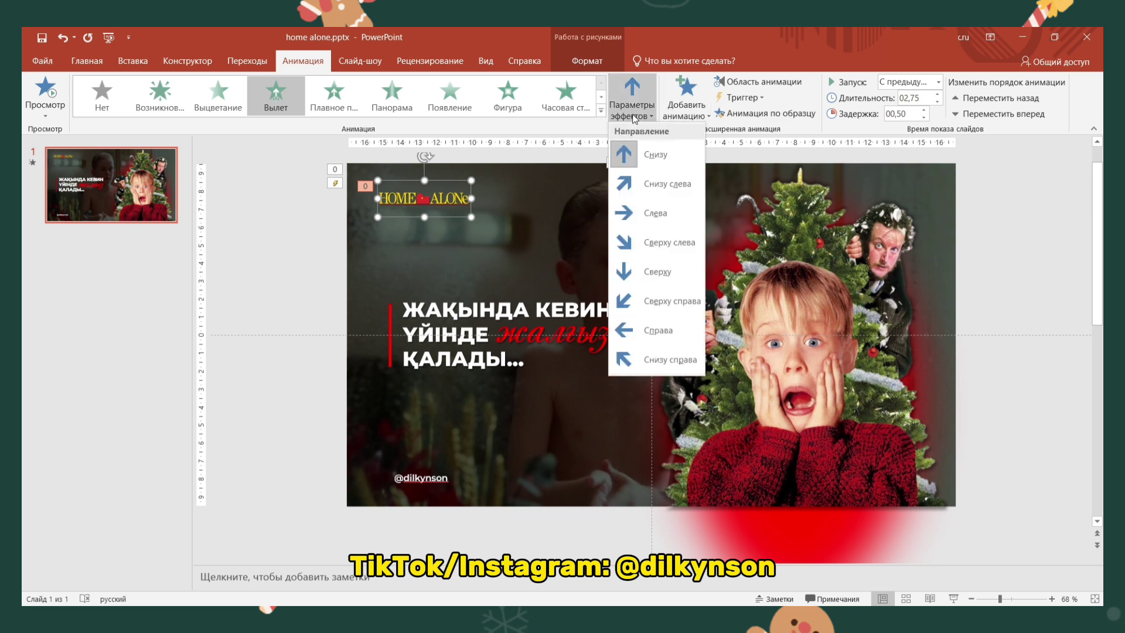
{"action": "left_click", "coordinate": [655, 273]}
Step: Set the logo's fly-in duration to 2 seconds and preview the slide's animations
{"action": "left_click", "coordinate": [903, 97]}
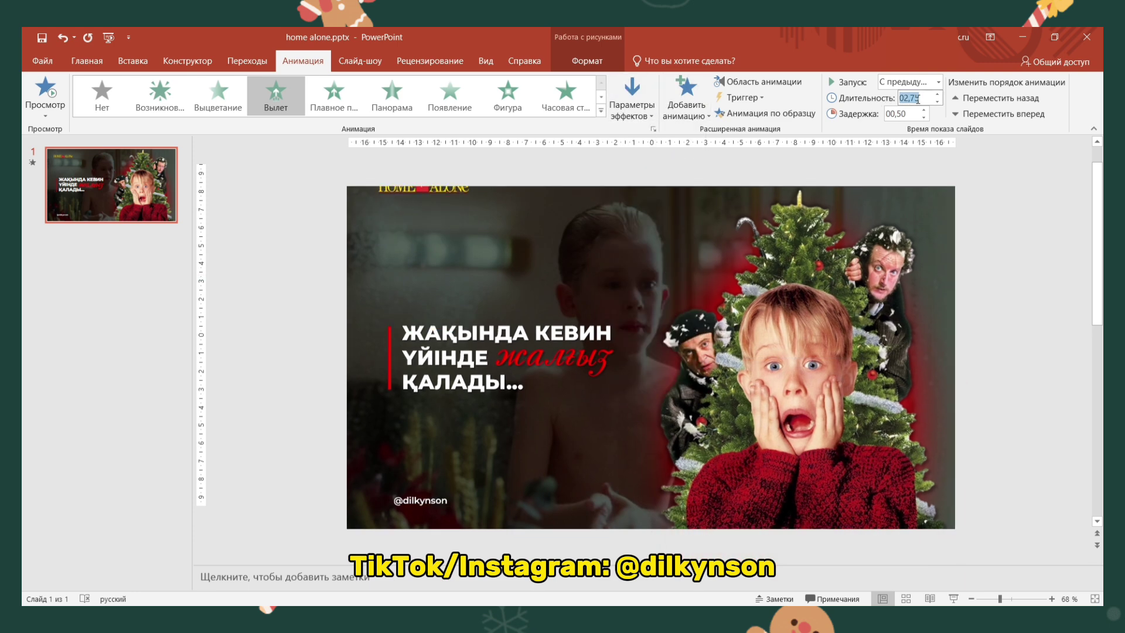
{"action": "type", "text": "2"}
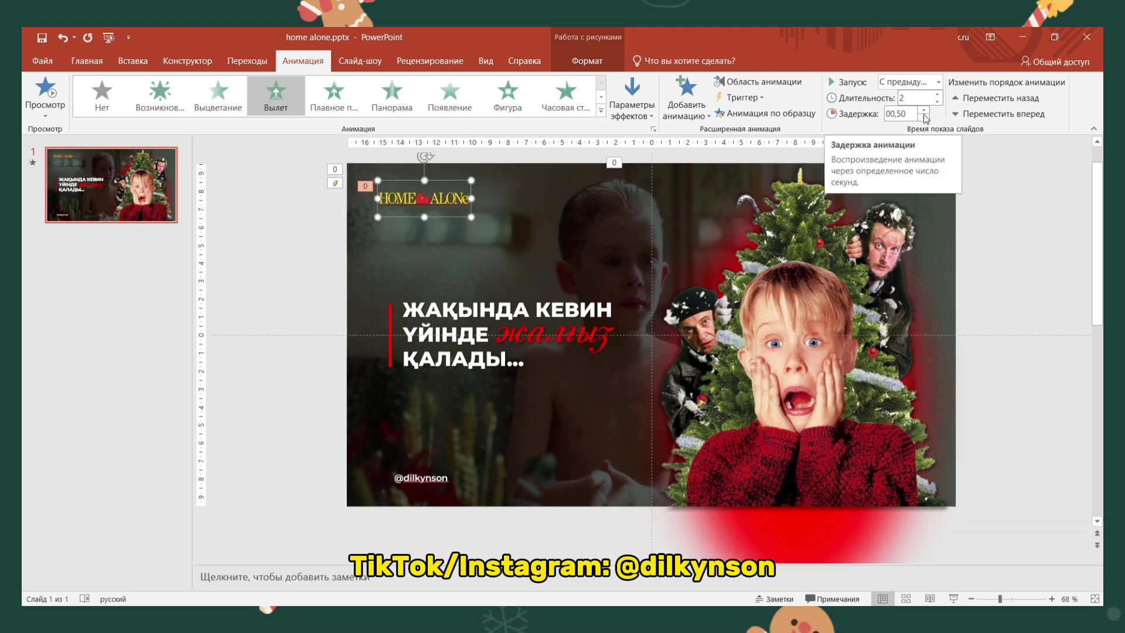
{"action": "left_click", "coordinate": [906, 114]}
{"action": "type", "text": "00,8"}
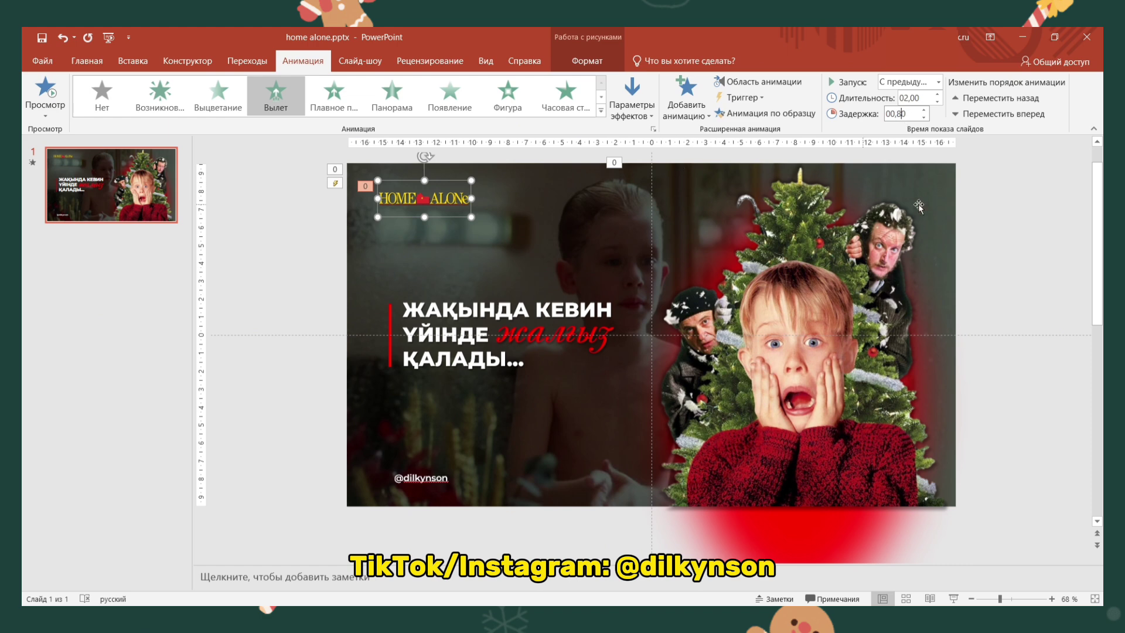
{"action": "left_click", "coordinate": [1043, 209]}
{"action": "left_click", "coordinate": [45, 91]}
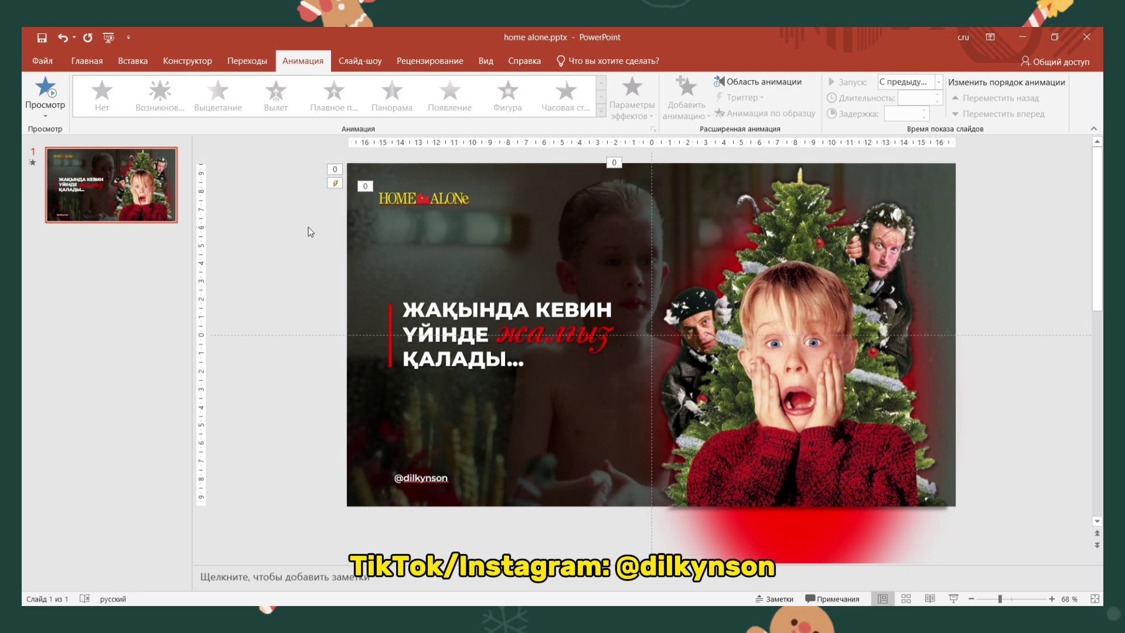
{"action": "left_click", "coordinate": [407, 196]}
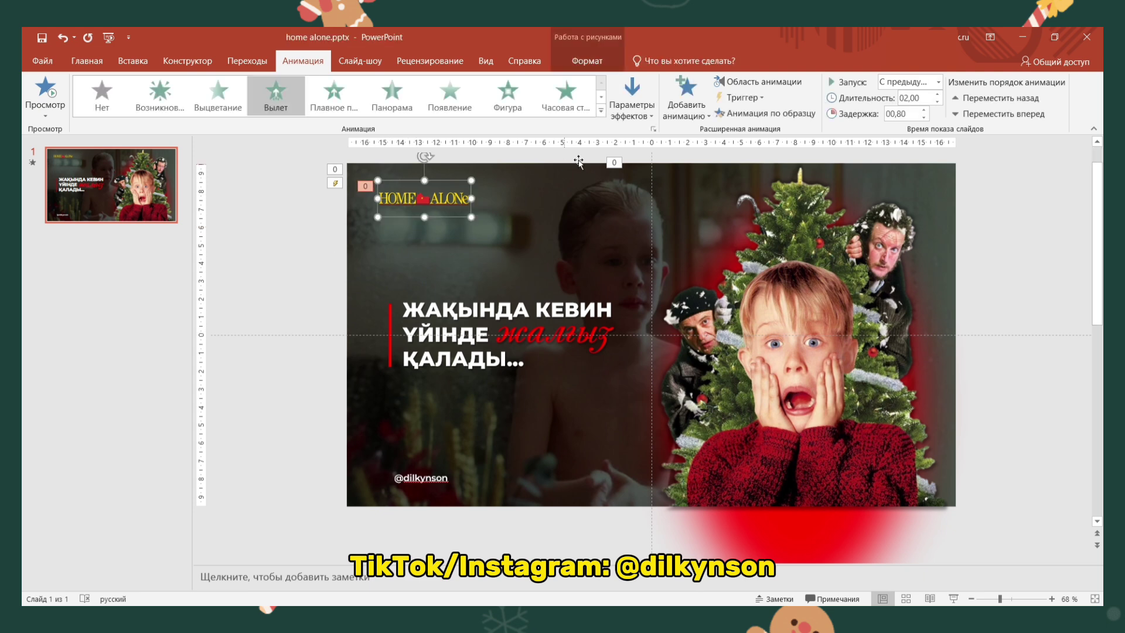
{"action": "left_click", "coordinate": [762, 113]}
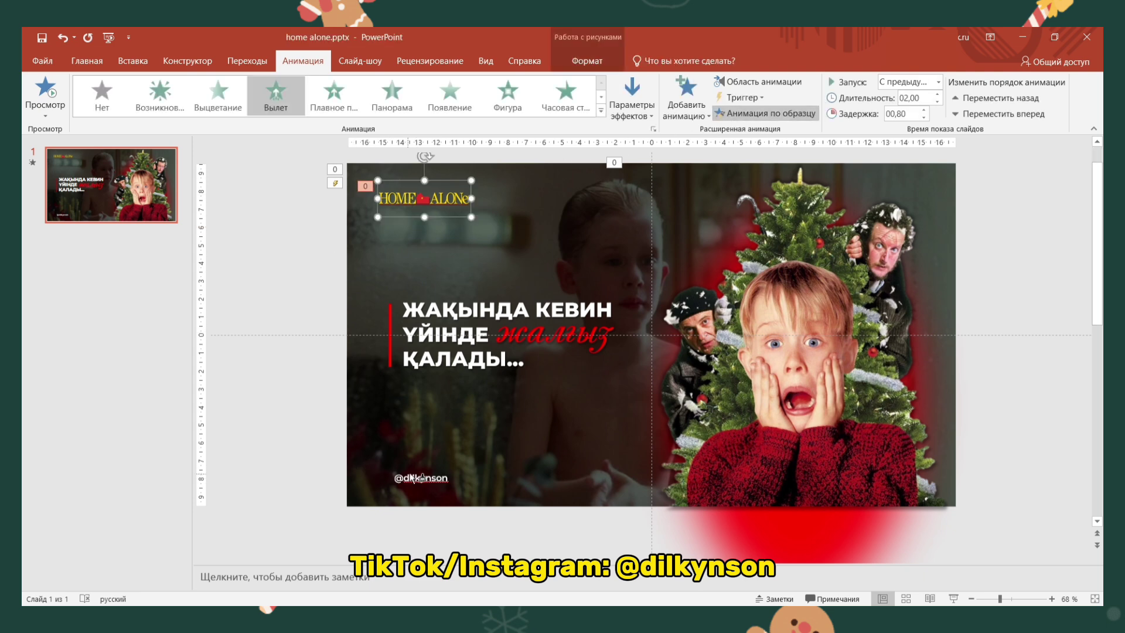
{"action": "left_click", "coordinate": [413, 477]}
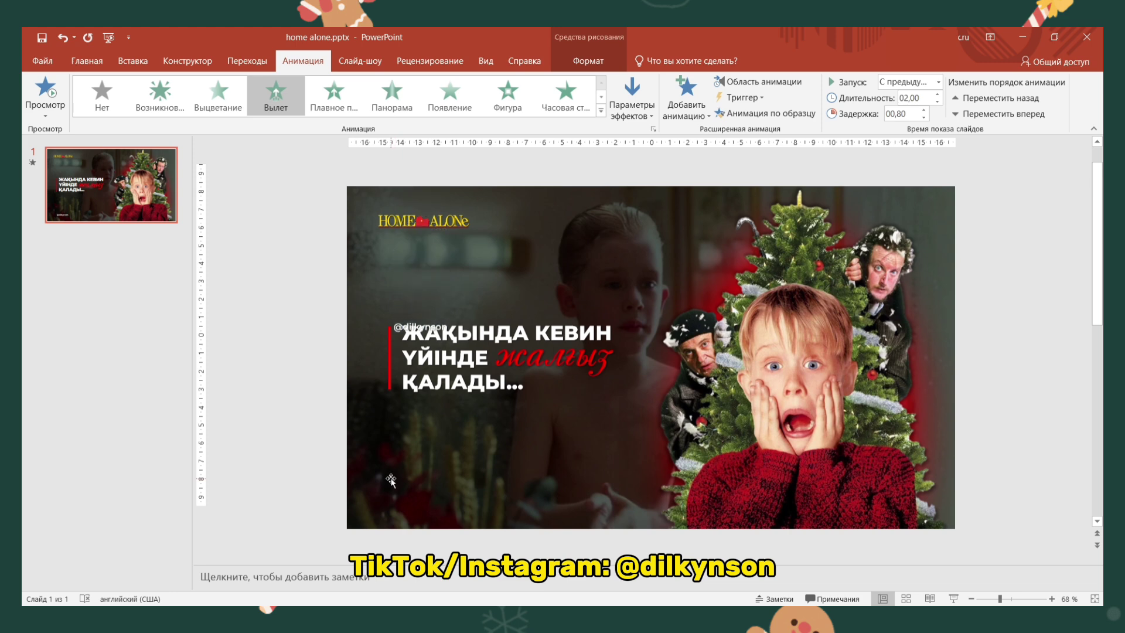
{"action": "left_click", "coordinate": [925, 110]}
{"action": "left_click", "coordinate": [632, 96]}
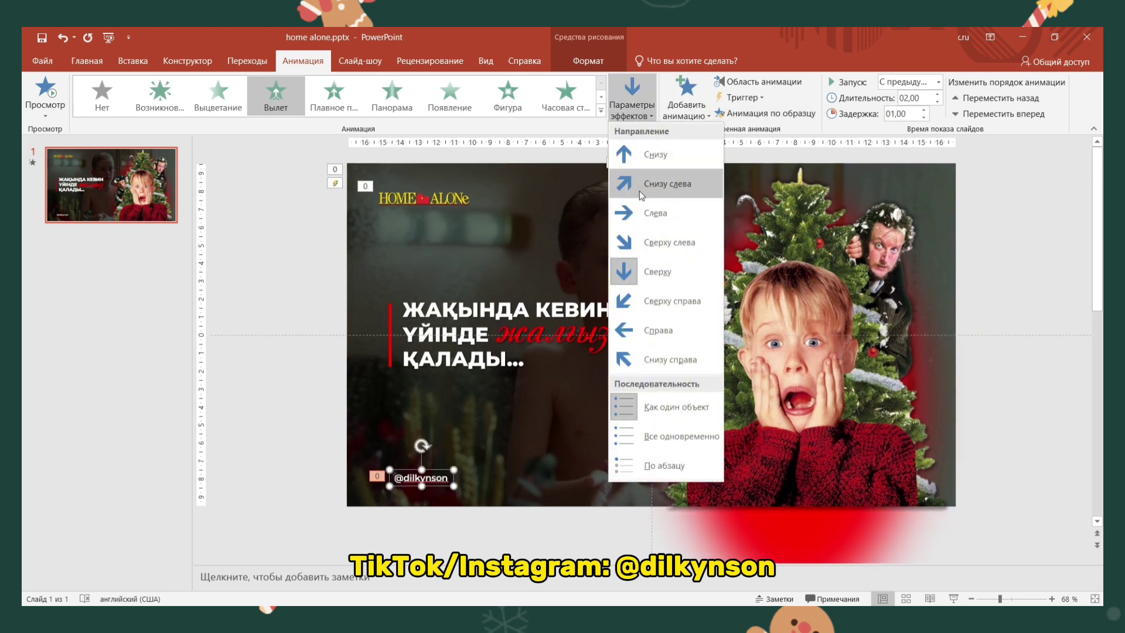
{"action": "left_click", "coordinate": [654, 156]}
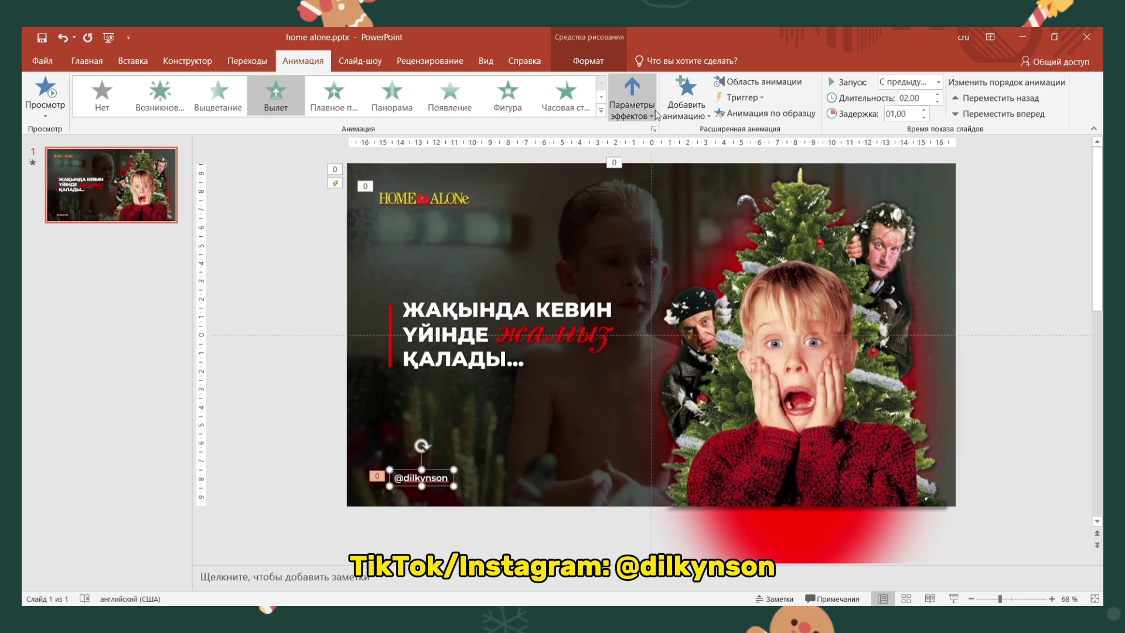
{"action": "left_click", "coordinate": [749, 114]}
{"action": "left_click", "coordinate": [441, 333]}
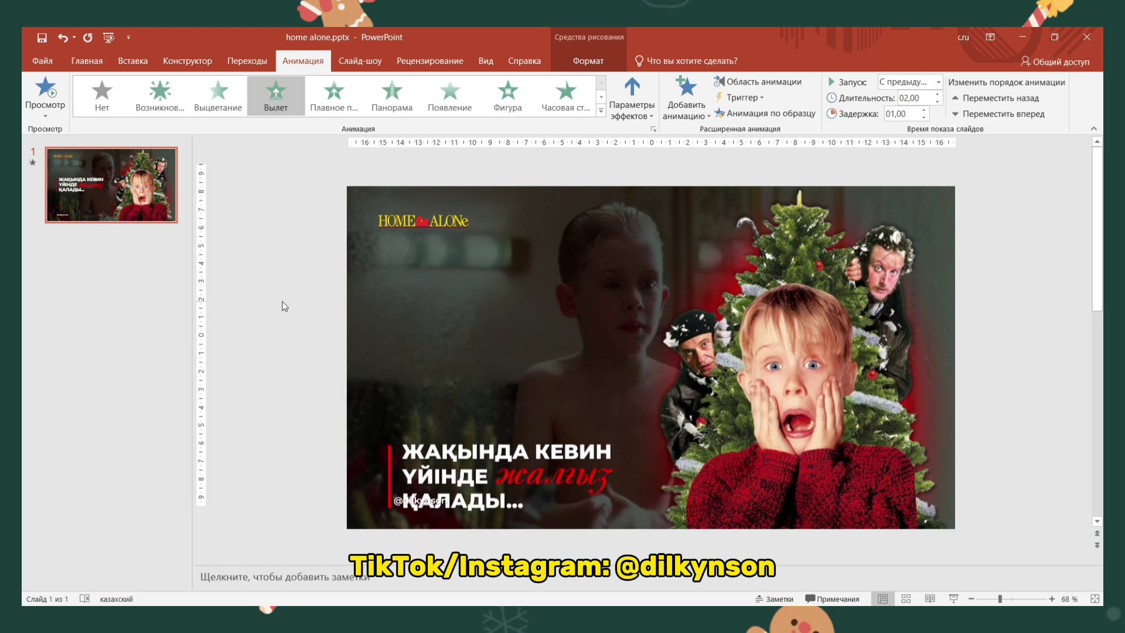
Step: Make the headline fly in from the left over 2.25 seconds
{"action": "left_click", "coordinate": [639, 113]}
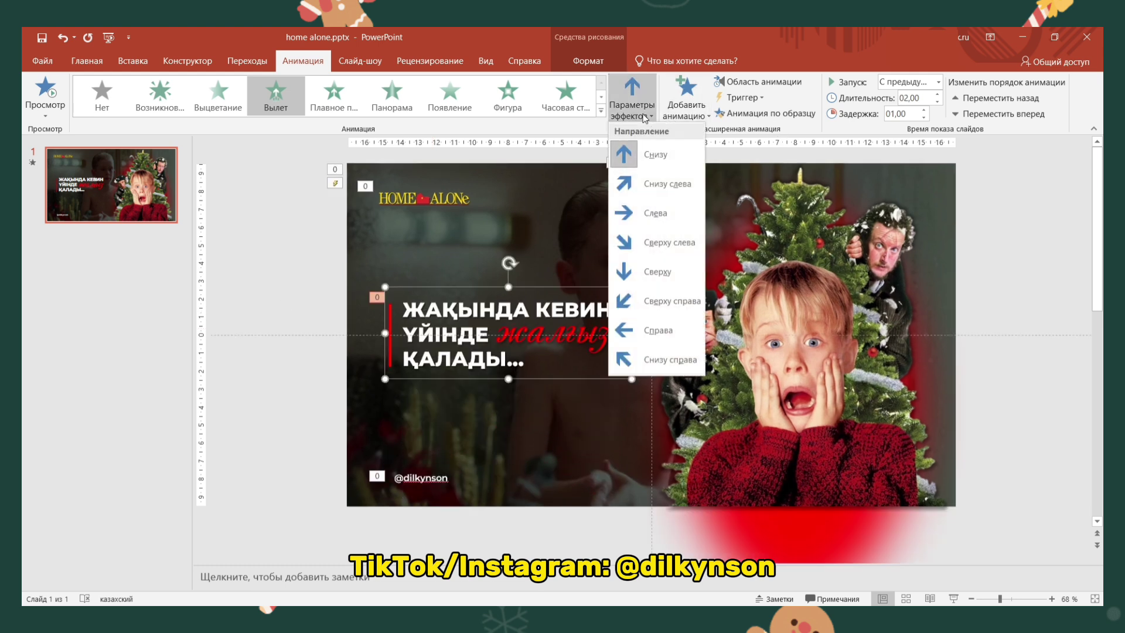
{"action": "left_click", "coordinate": [652, 210]}
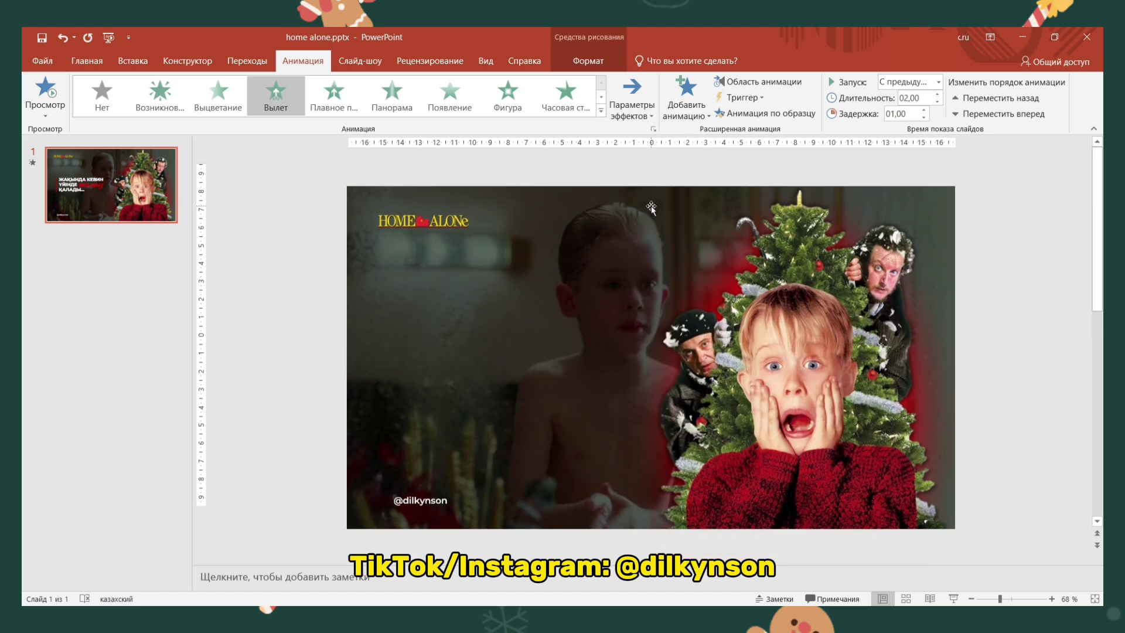
{"action": "left_click", "coordinate": [938, 95]}
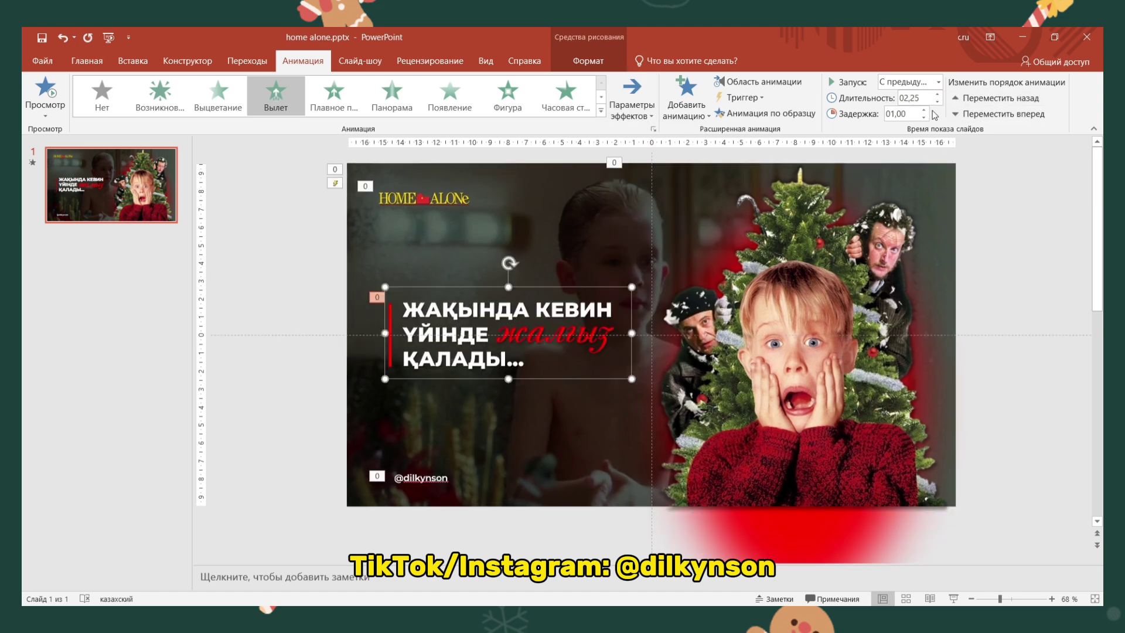
Step: Check the animation timings of the Kevin picture, logo and headline
{"action": "left_click", "coordinate": [837, 297]}
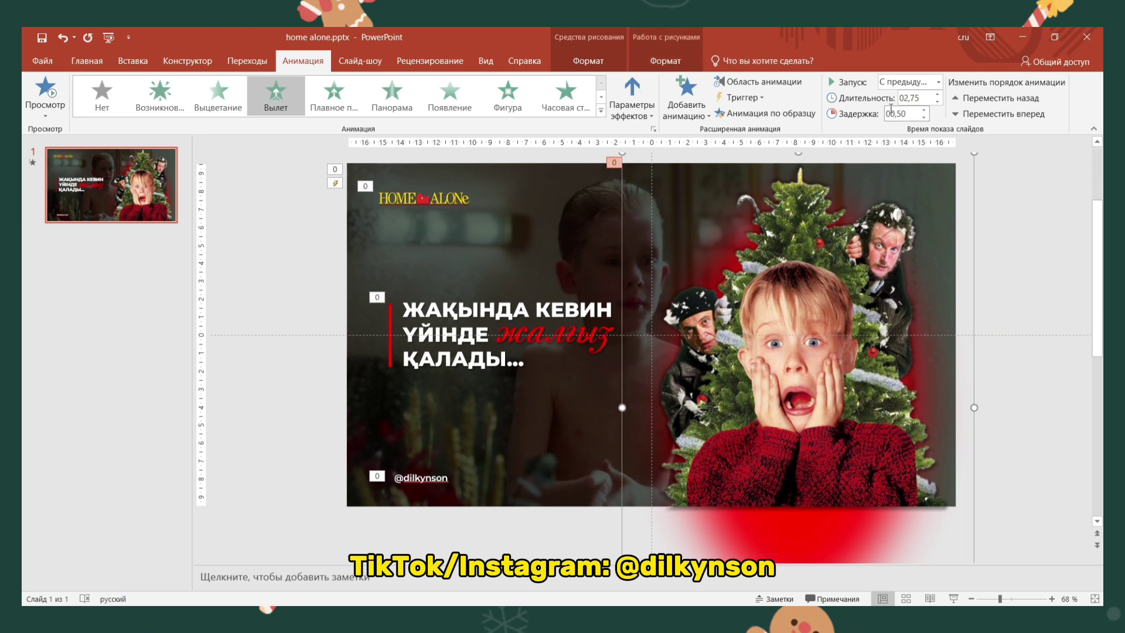
{"action": "left_click", "coordinate": [425, 198]}
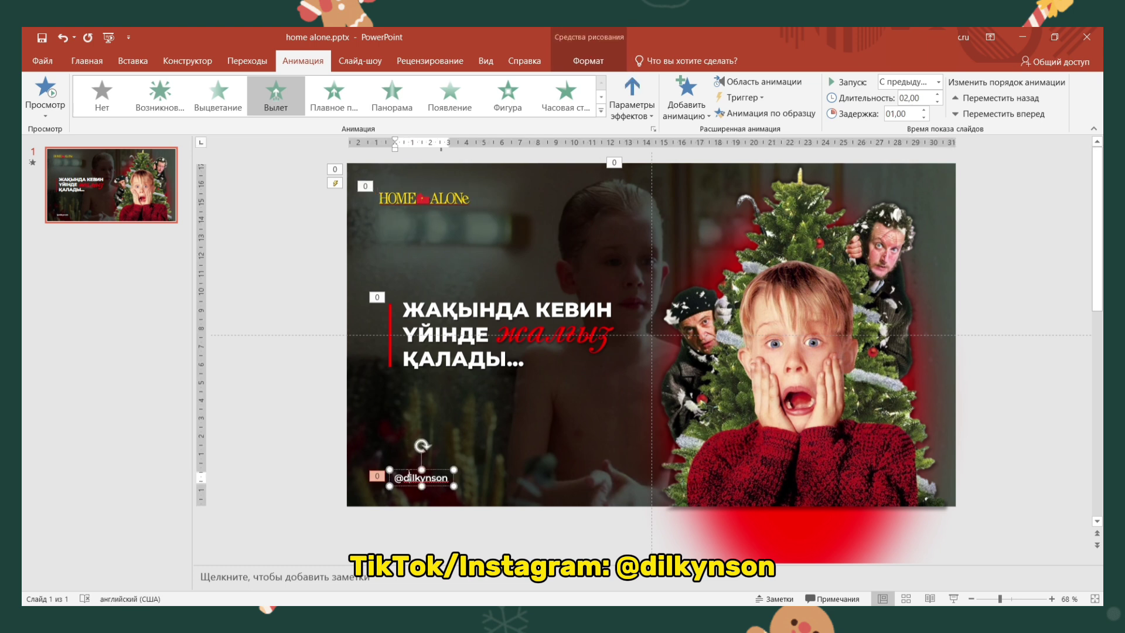
{"action": "left_click", "coordinate": [473, 343]}
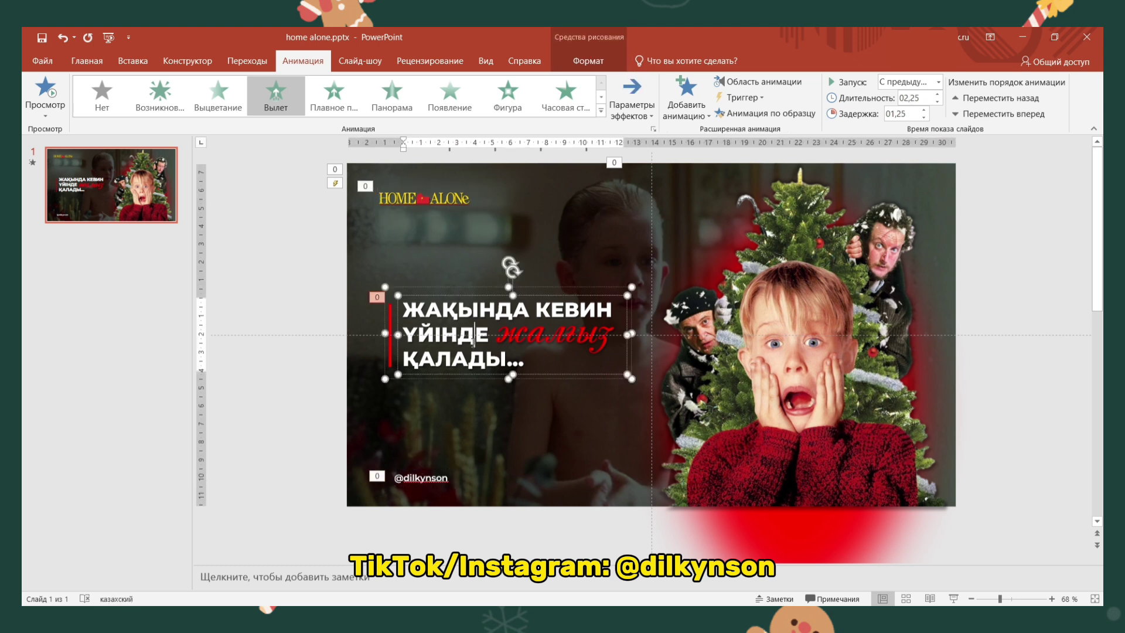
{"action": "left_click", "coordinate": [1061, 266]}
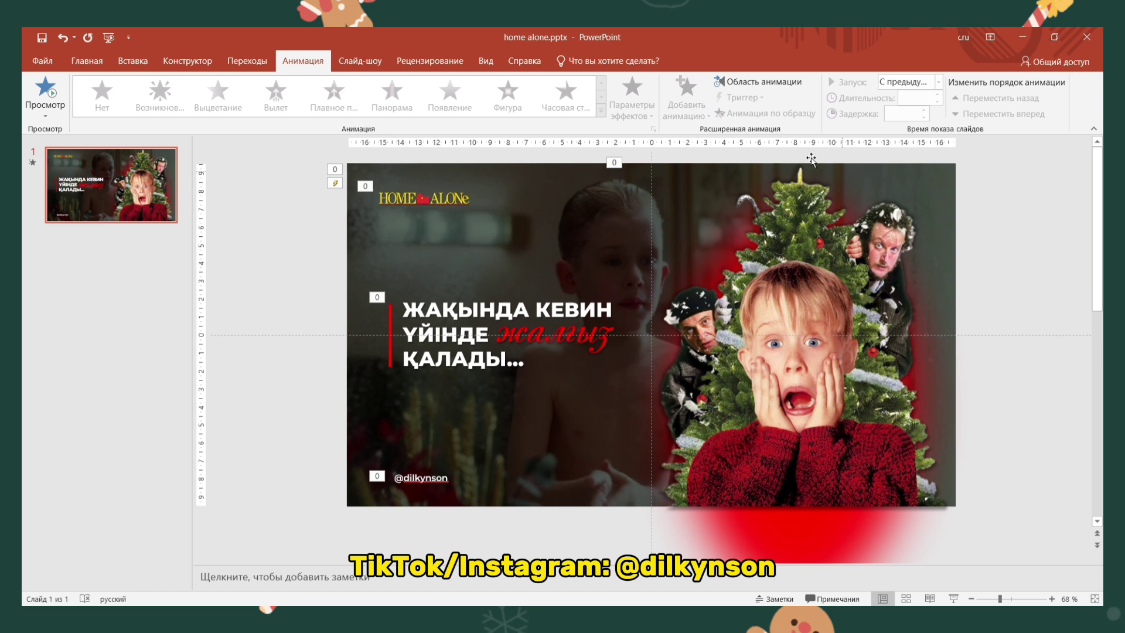
Step: In the Animation Pane, give the Kevin fly-in a 2.75-second smooth end
{"action": "left_click", "coordinate": [780, 88]}
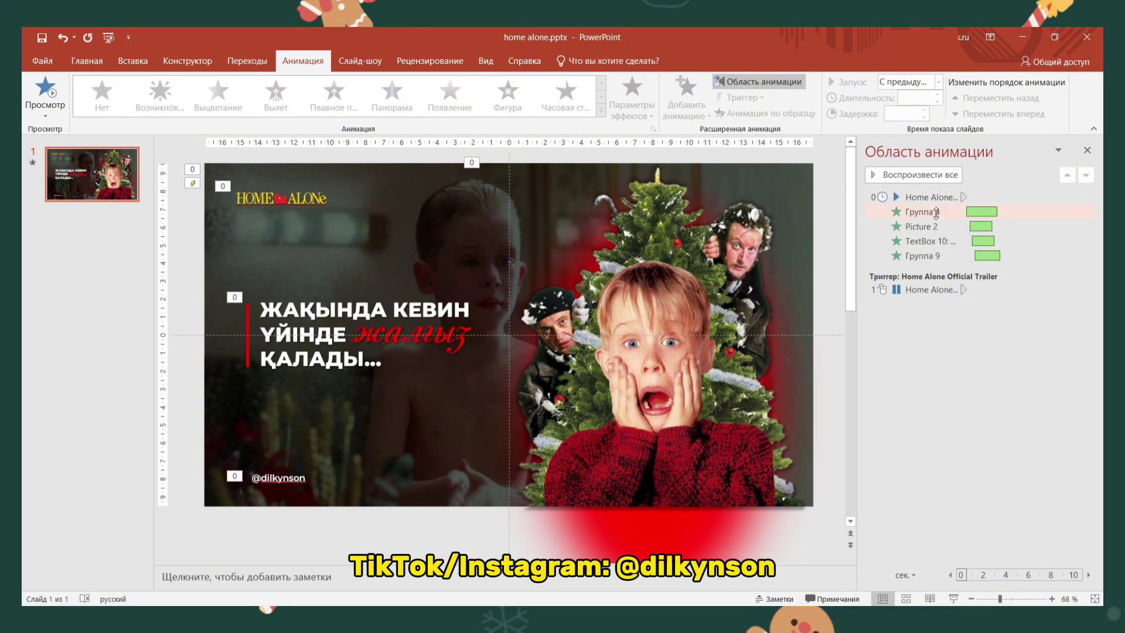
{"action": "left_click", "coordinate": [936, 213]}
{"action": "right_click", "coordinate": [937, 211]}
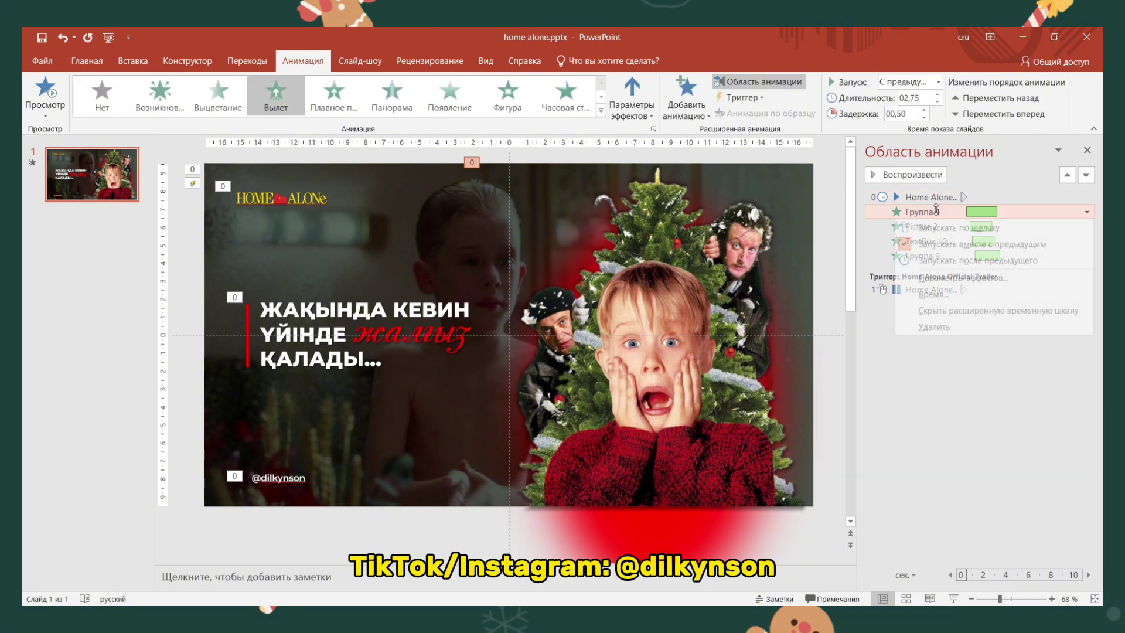
{"action": "left_click", "coordinate": [942, 279]}
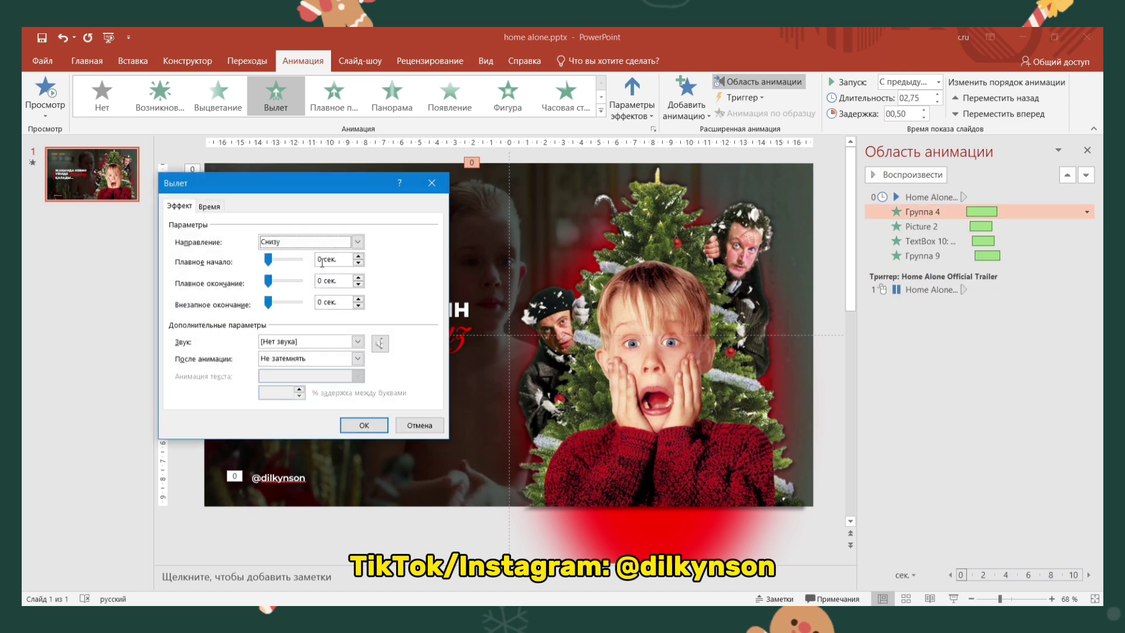
{"action": "left_click_drag", "start_coordinate": [294, 287], "coordinate": [308, 298]}
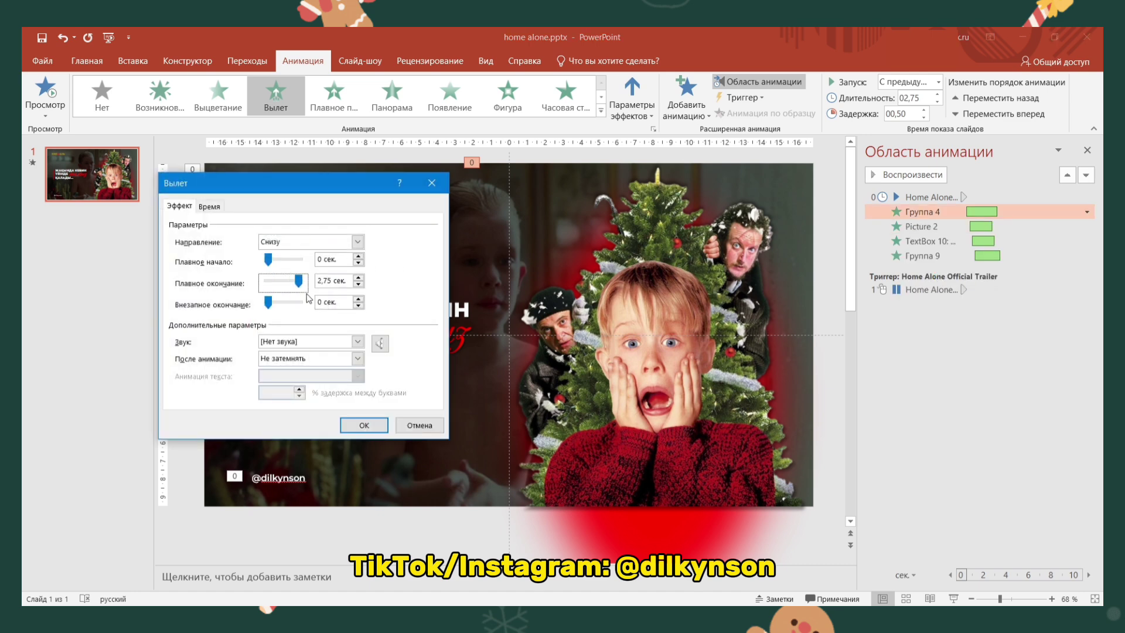
{"action": "left_click", "coordinate": [364, 425]}
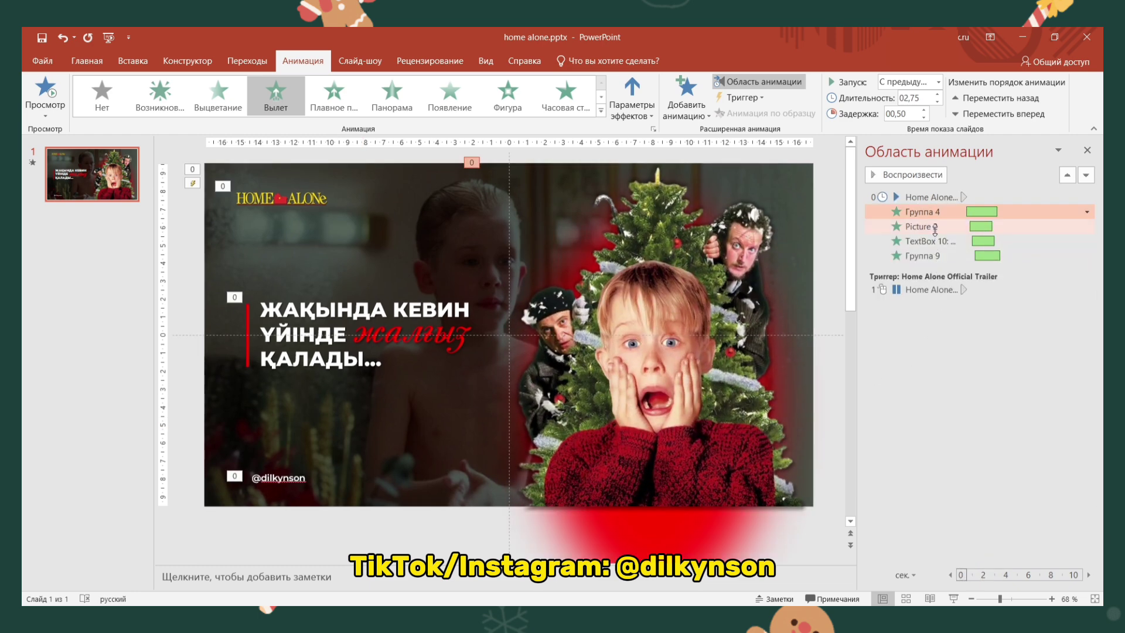
Step: Give the logo, handle and headline fly-ins smooth ends of 2, 2 and 2.25 seconds
{"action": "right_click", "coordinate": [935, 227]}
{"action": "left_click", "coordinate": [937, 293]}
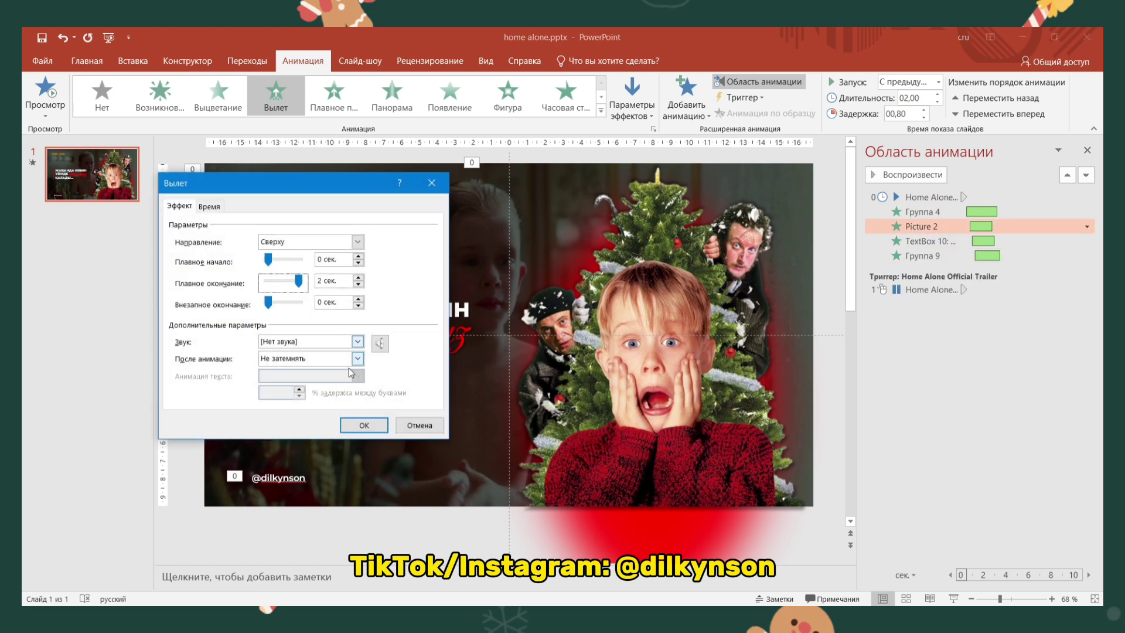
{"action": "left_click", "coordinate": [364, 426]}
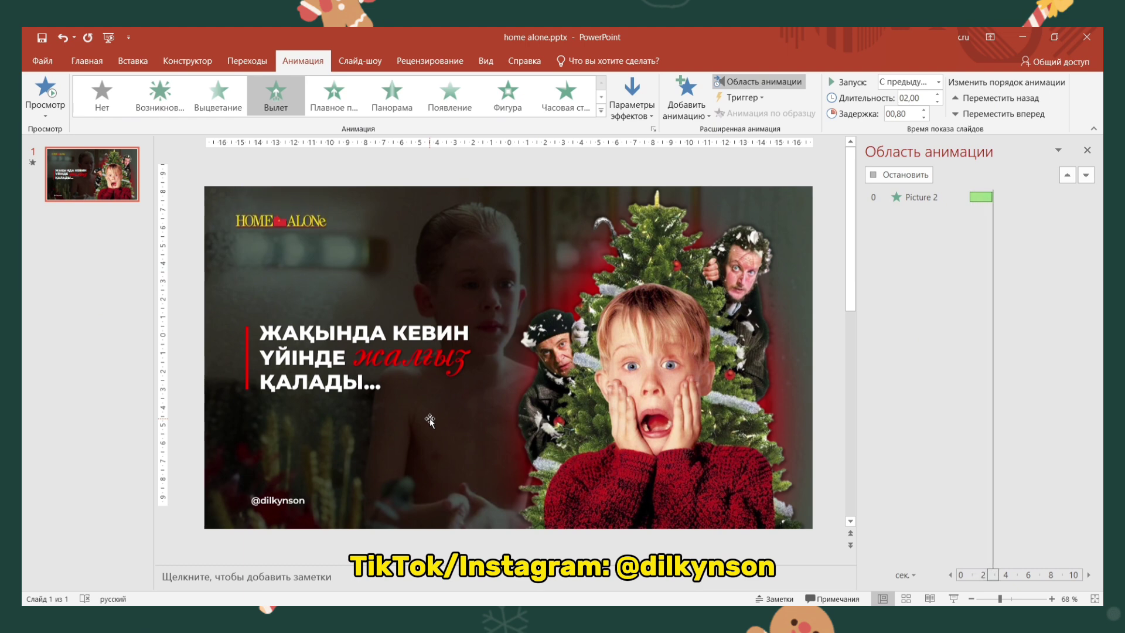
{"action": "right_click", "coordinate": [935, 241]}
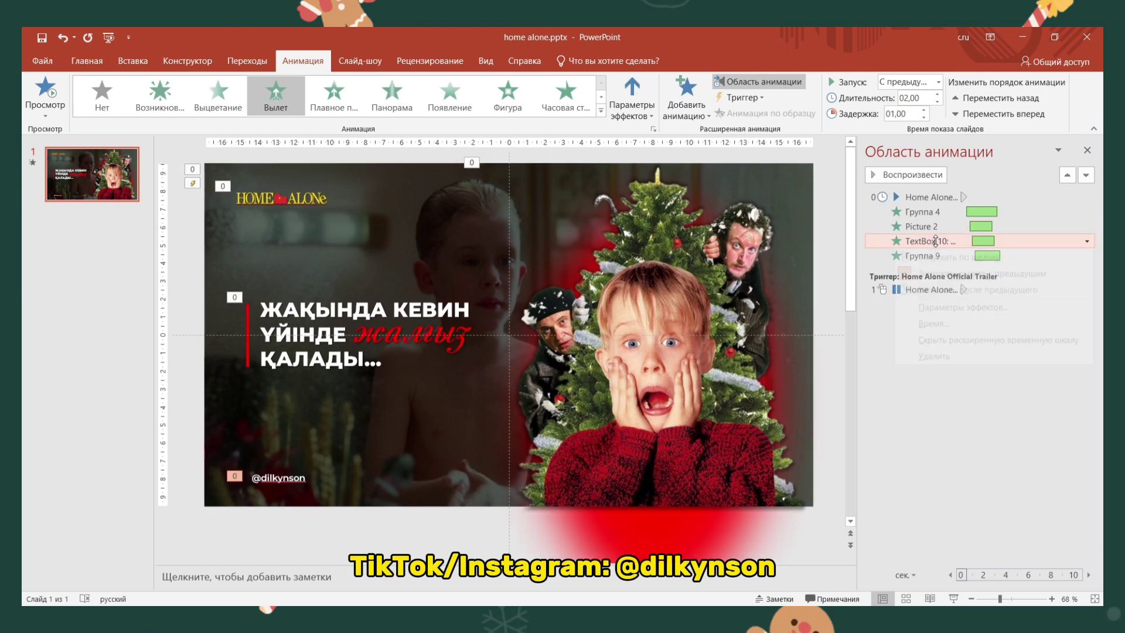
{"action": "left_click", "coordinate": [945, 307]}
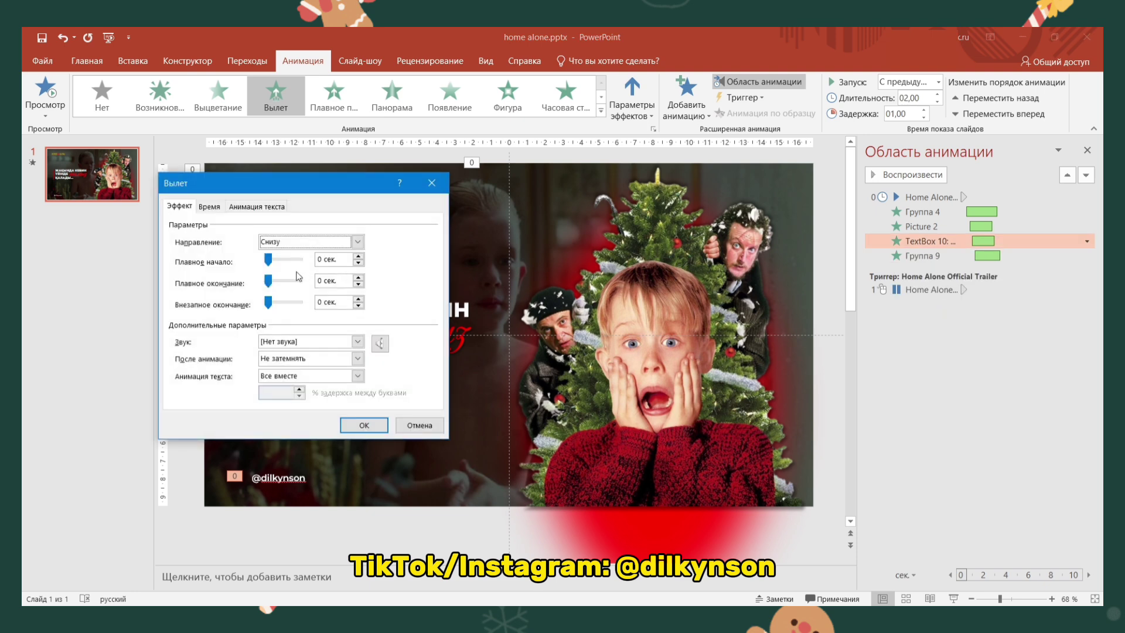
{"action": "left_click", "coordinate": [364, 426]}
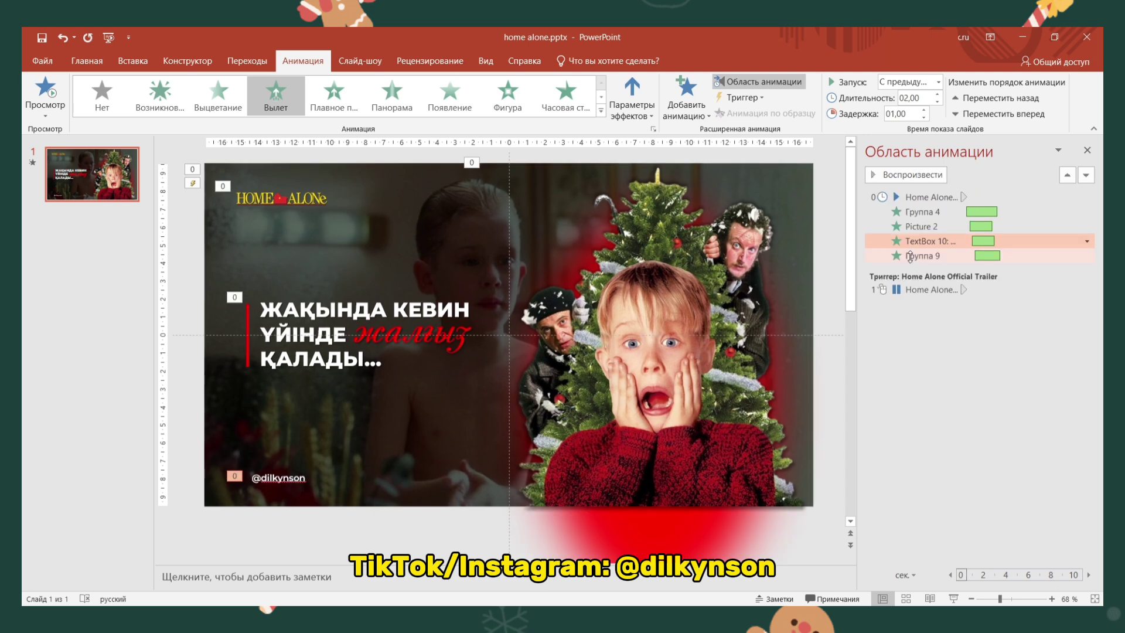
{"action": "right_click", "coordinate": [915, 256]}
{"action": "left_click", "coordinate": [932, 321]}
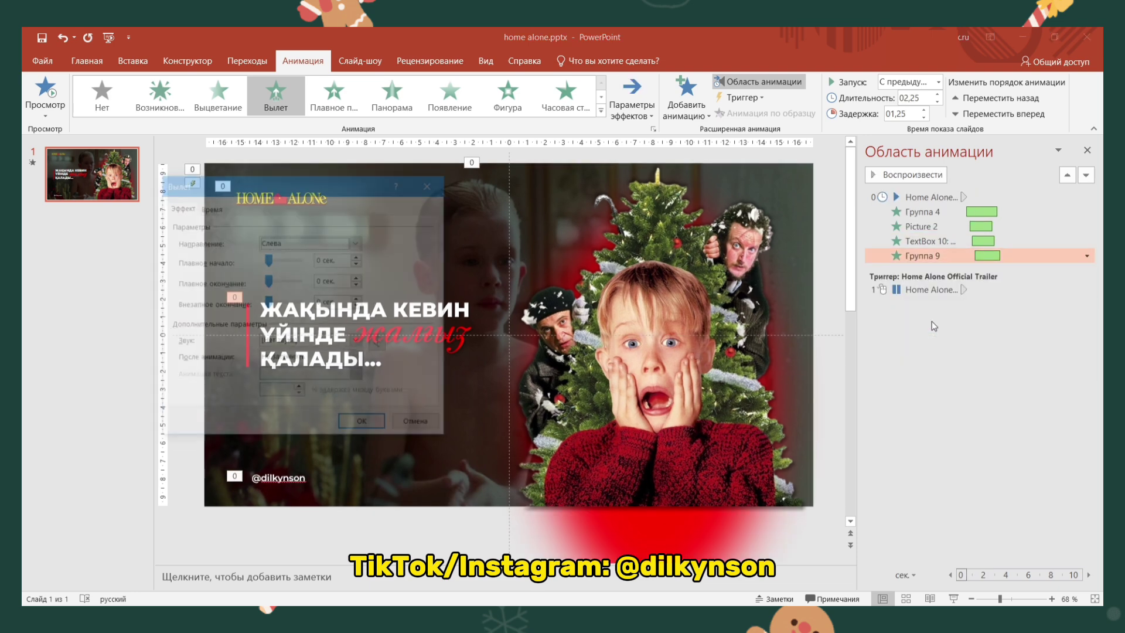
{"action": "left_click", "coordinate": [364, 425]}
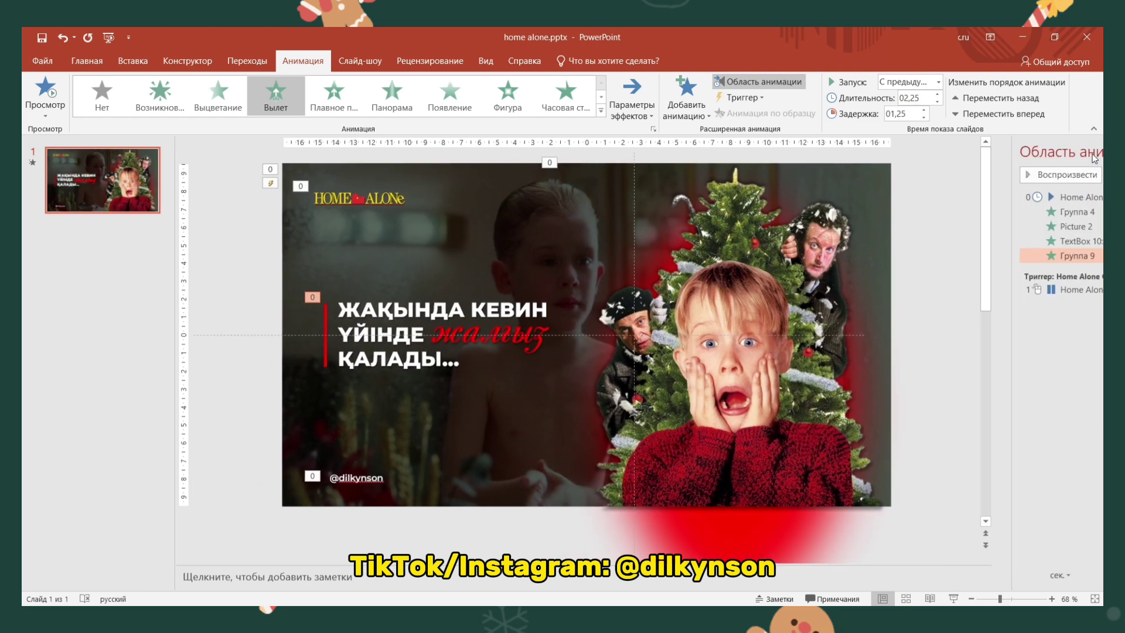
{"action": "left_click", "coordinate": [1000, 227]}
Step: Preview the slide's animations, then play it as a full-screen slideshow
{"action": "left_click", "coordinate": [37, 93]}
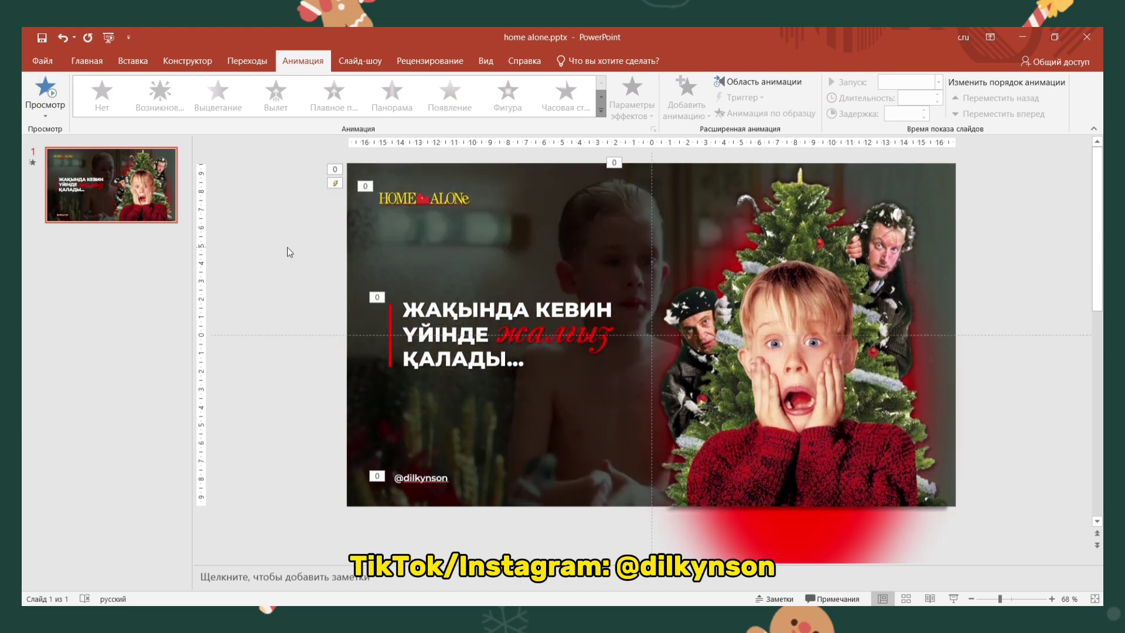
{"action": "left_click", "coordinate": [111, 37]}
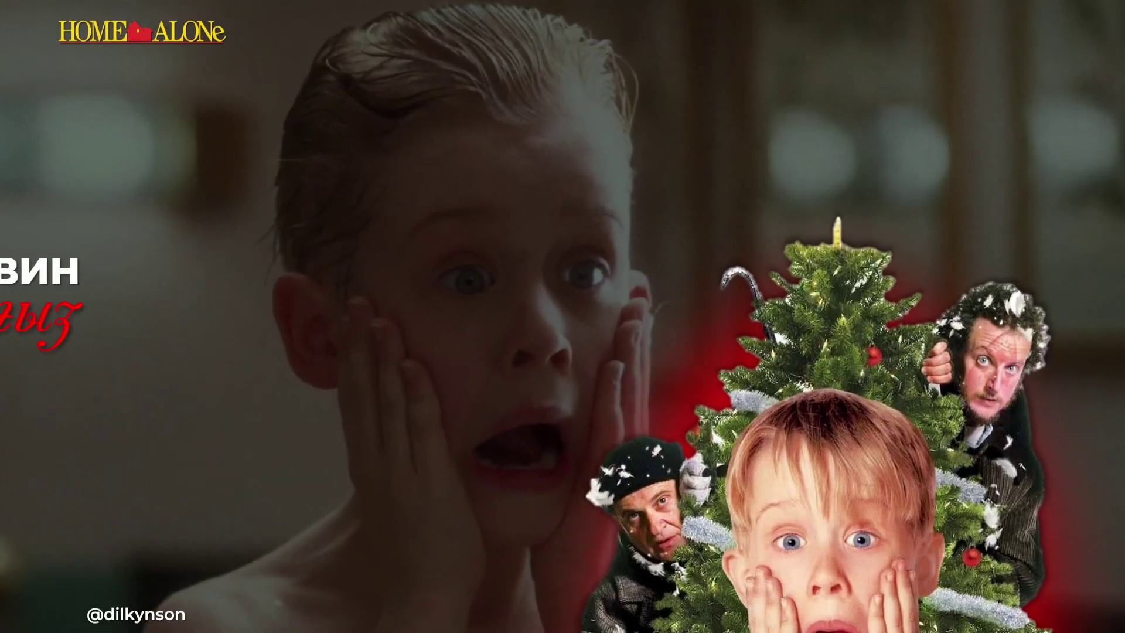